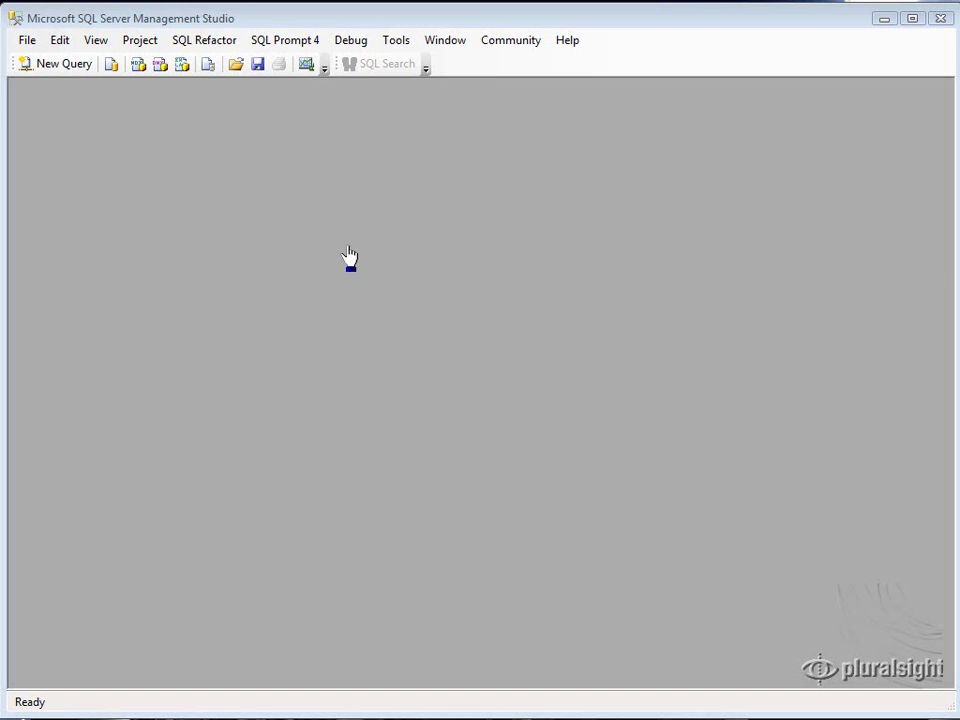
Show the Object Explorer pane in the workspace.
left_click(466, 18)
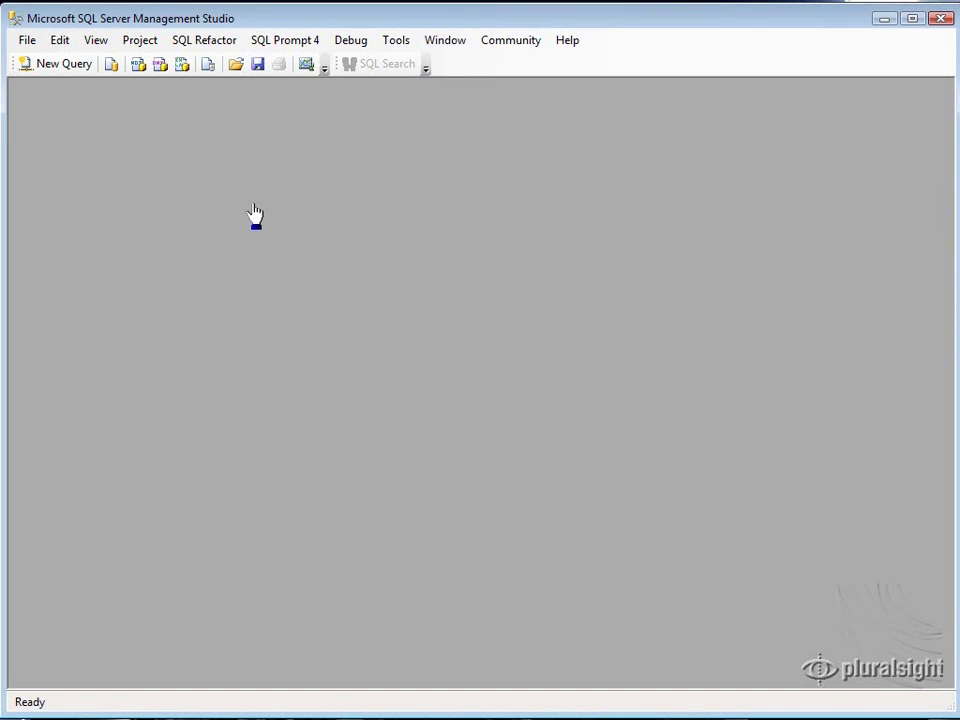
left_click(95, 42)
left_click(97, 61)
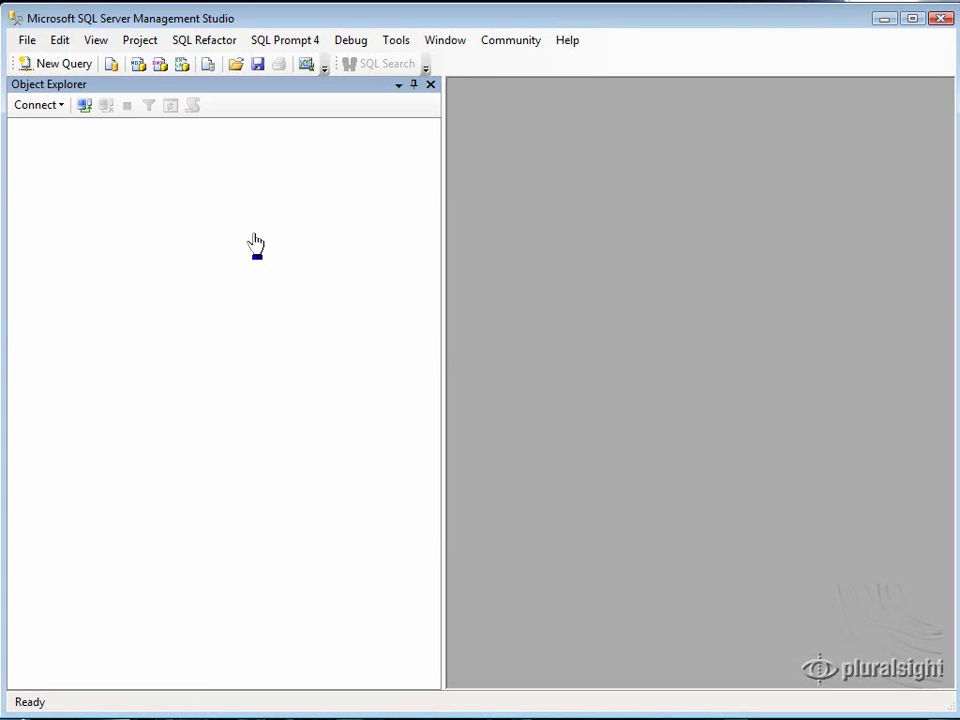
Review the available server types and authentication modes for a new server connection, and dismiss it without connecting.
left_click(85, 108)
left_click_drag(591, 152, 612, 140)
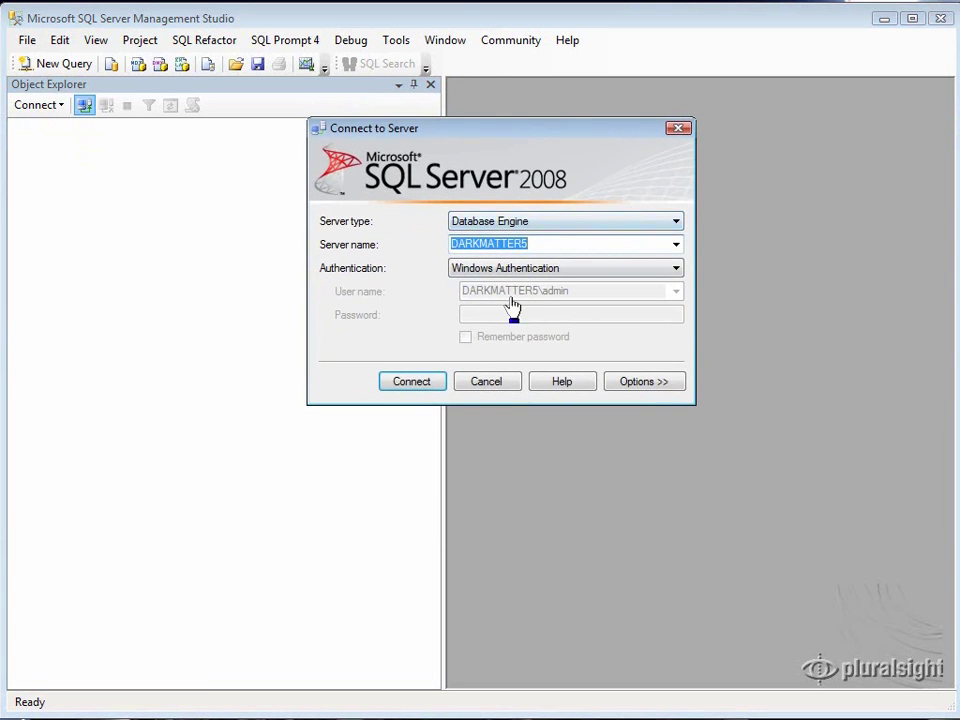
left_click(643, 224)
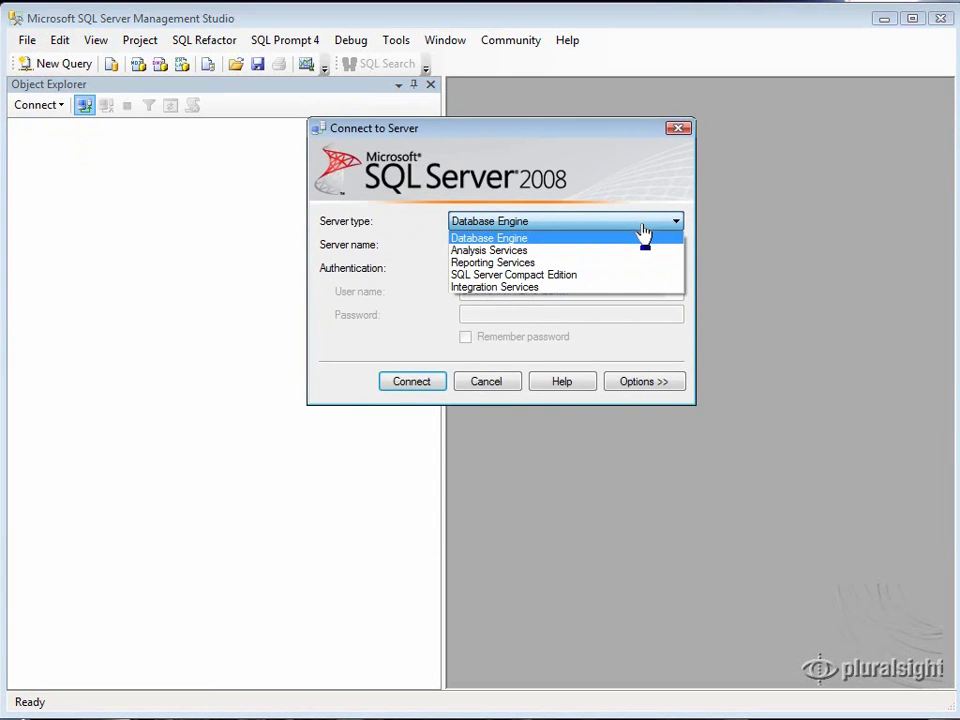
left_click(514, 238)
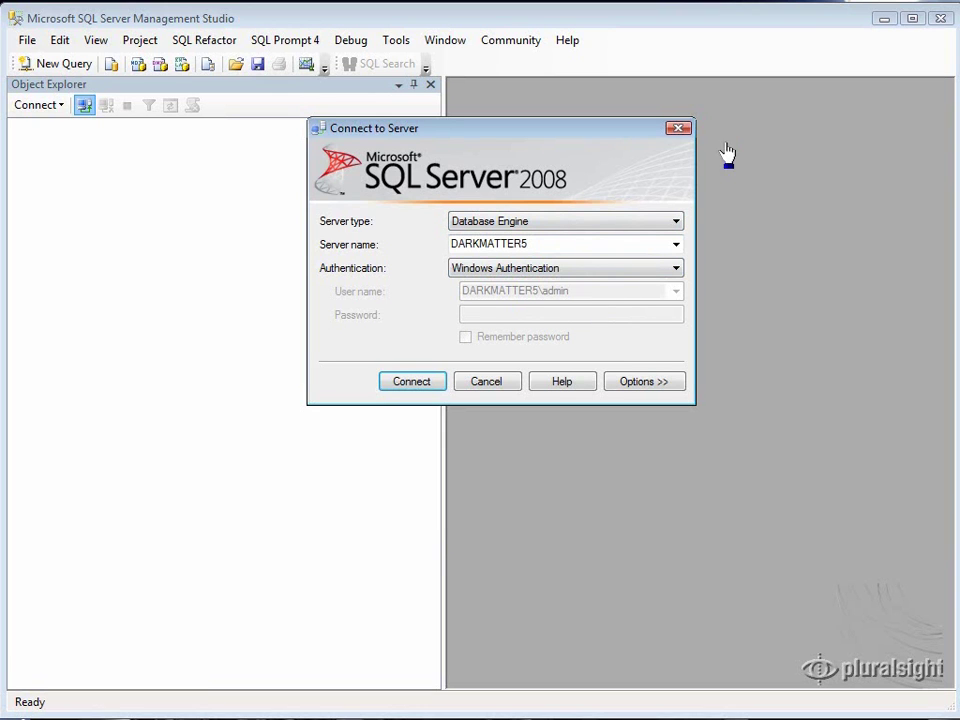
left_click(678, 270)
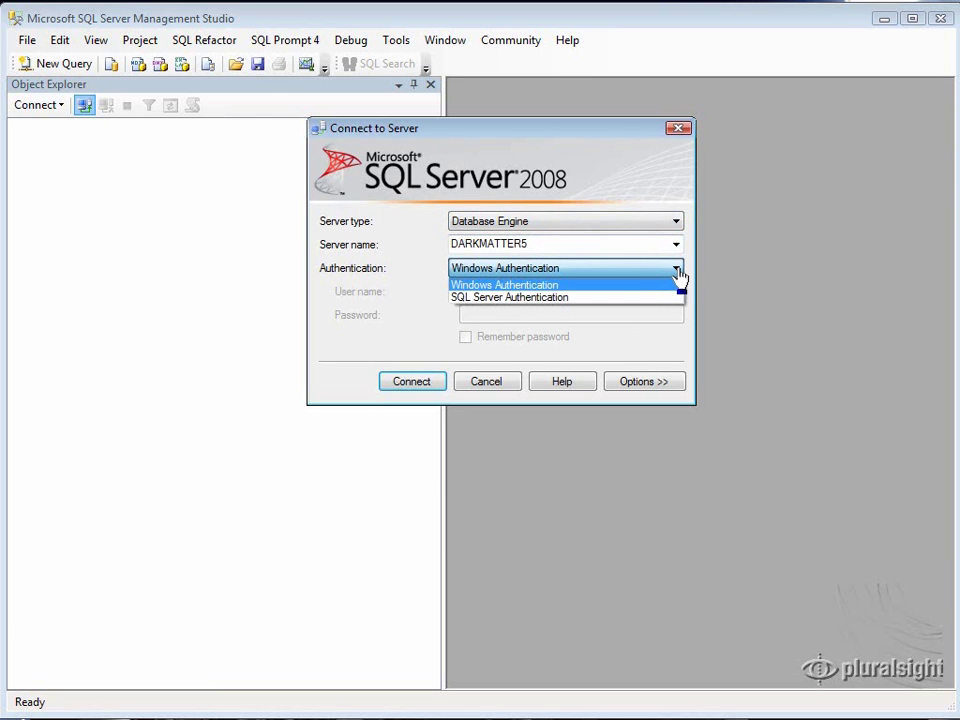
left_click(678, 270)
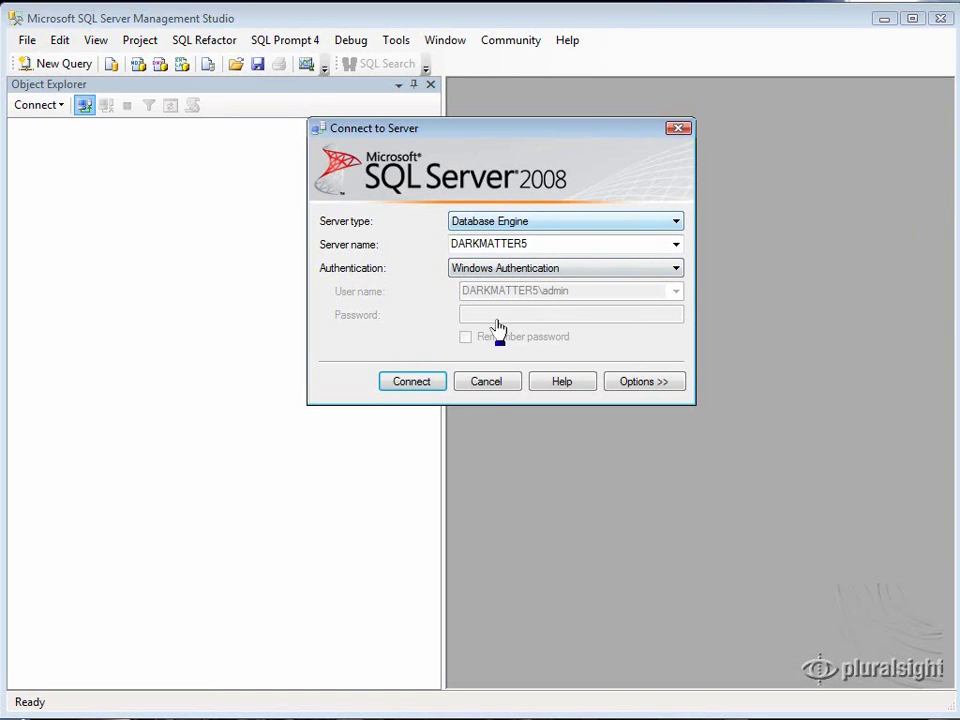
left_click(488, 388)
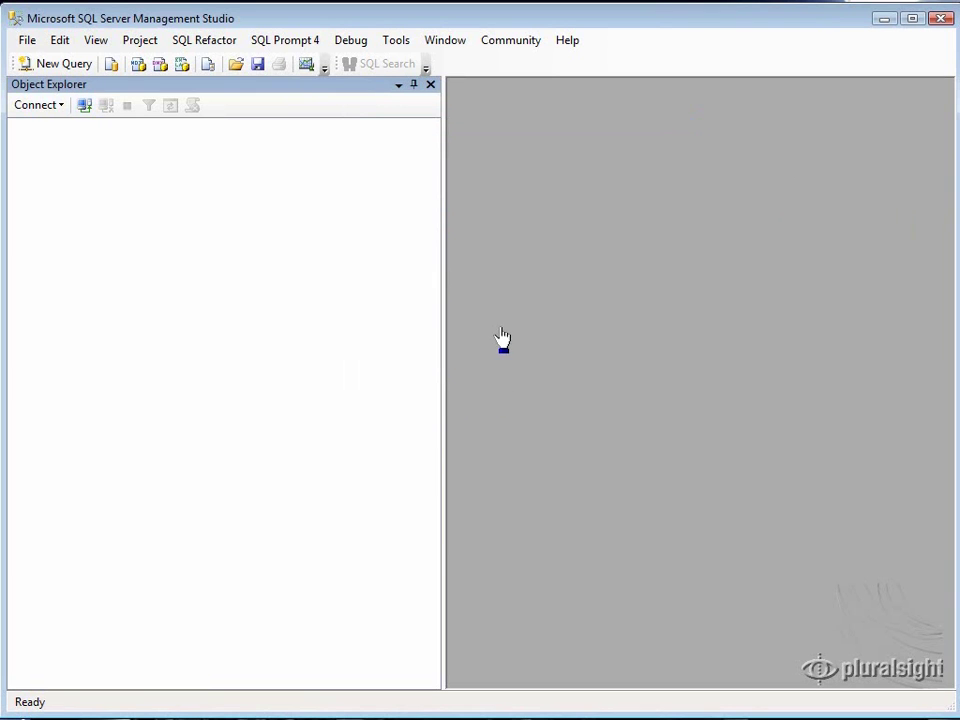
Connect to the DARKMATTER5 Database Engine using Windows Authentication.
left_click(45, 108)
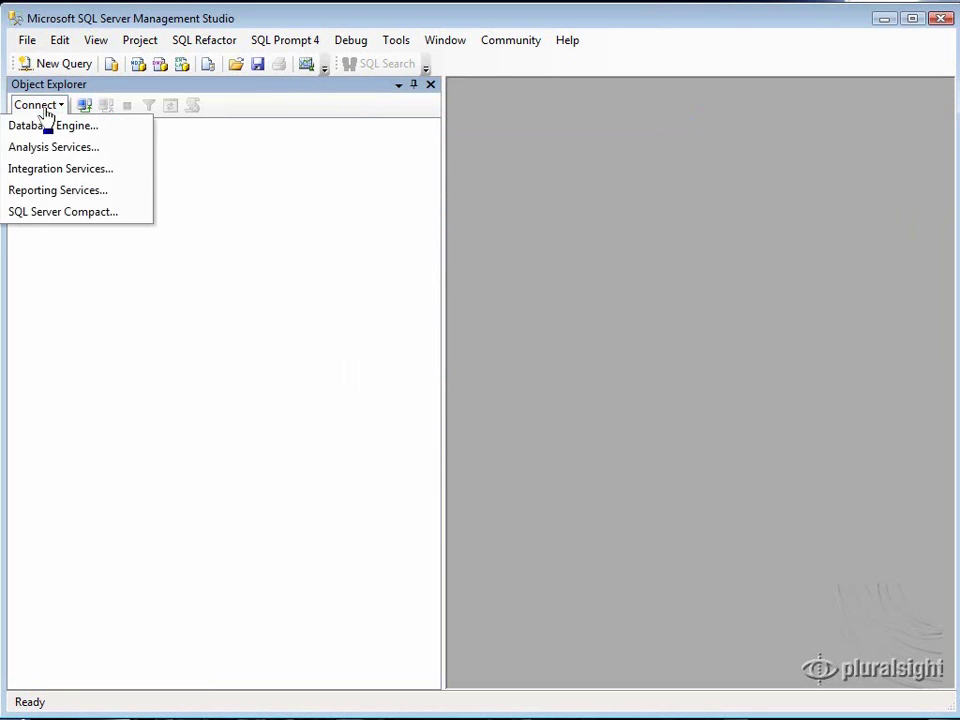
left_click(100, 134)
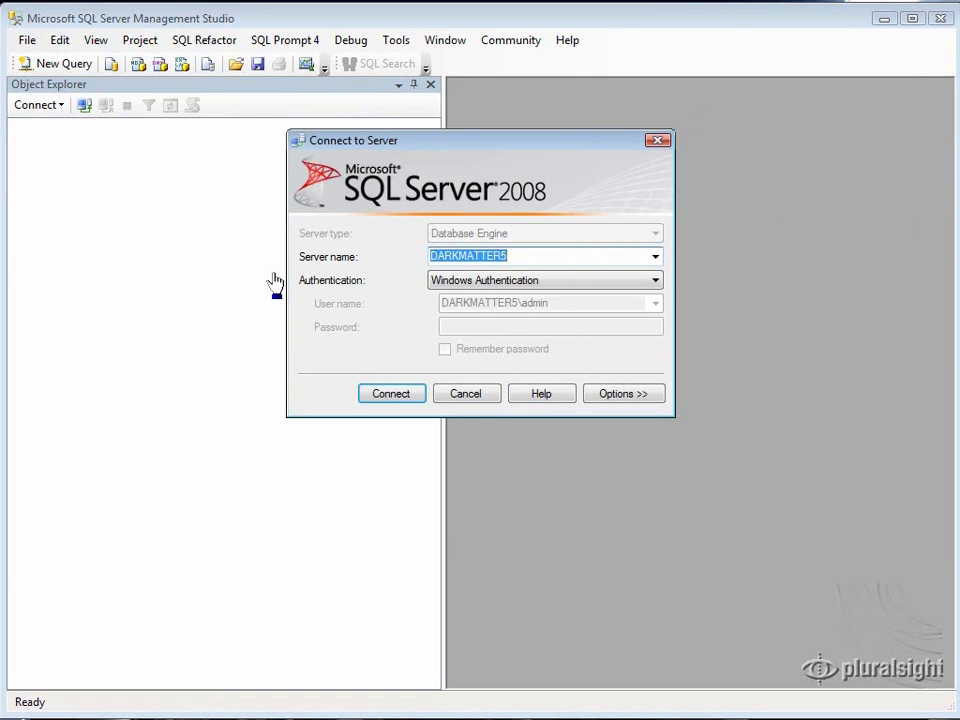
left_click(392, 394)
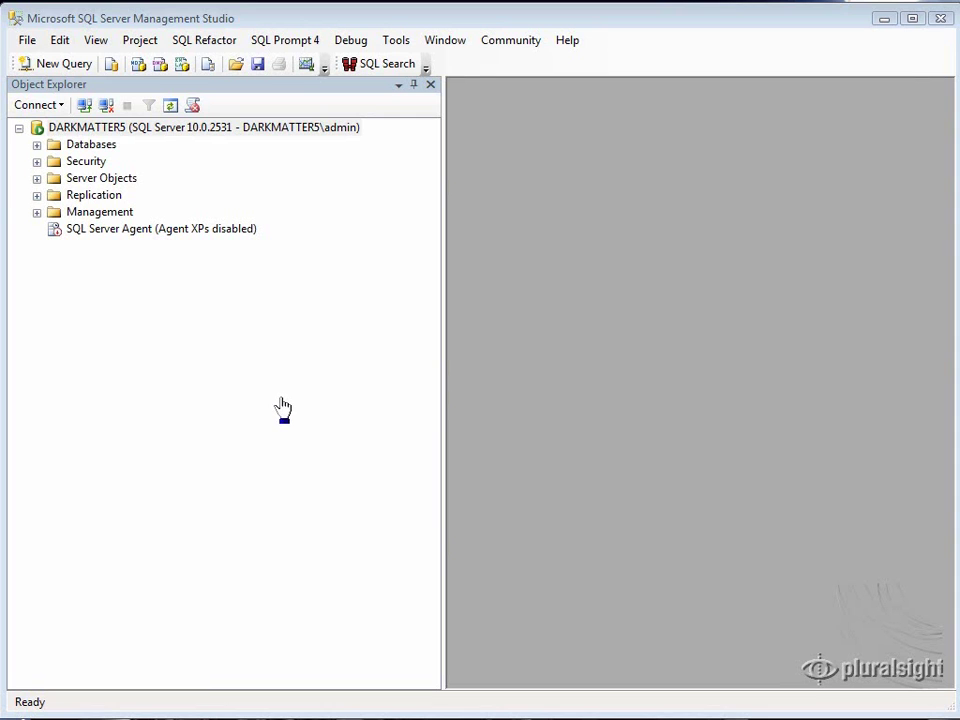
Examine the General, Memory, Processors and Database Settings pages of the DARKMATTER5 server properties, and close them without changes.
left_click(111, 130)
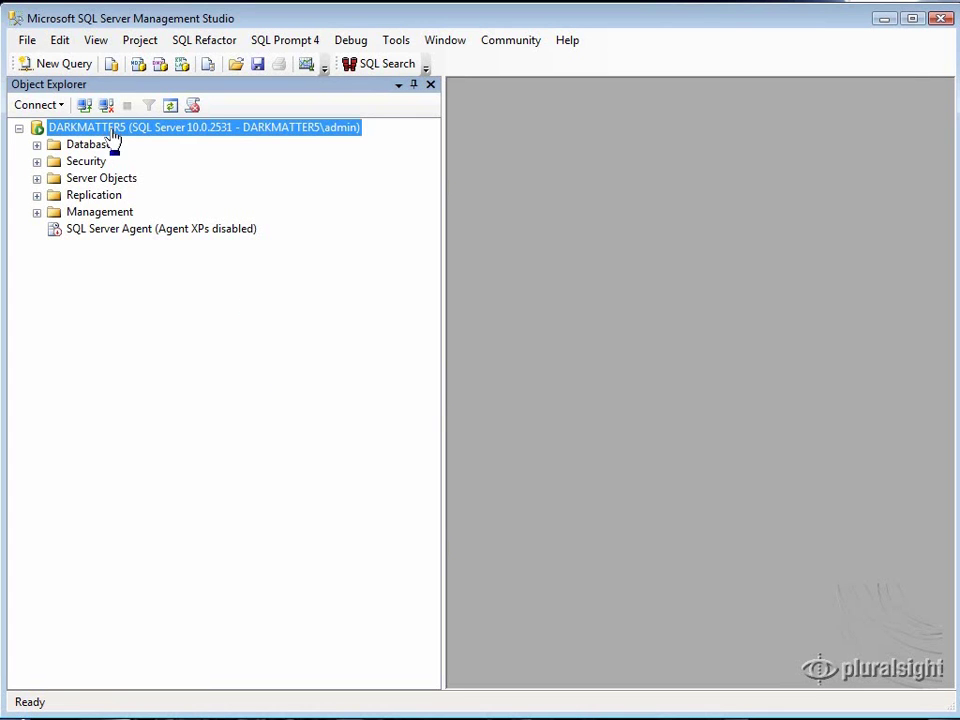
right_click(113, 133)
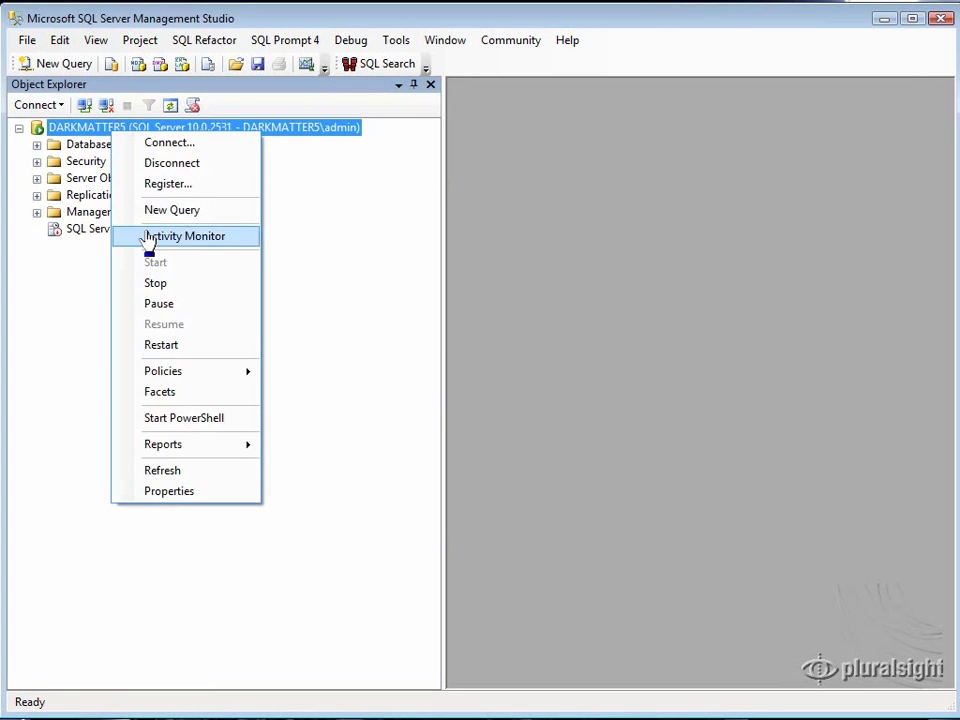
left_click(213, 492)
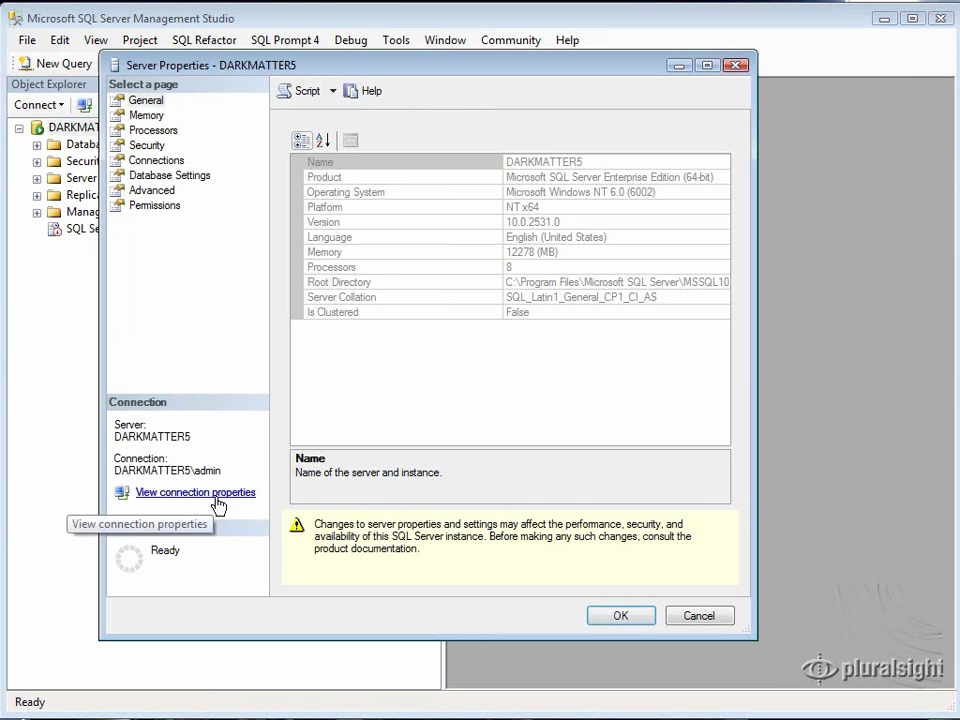
left_click_drag(393, 77, 475, 69)
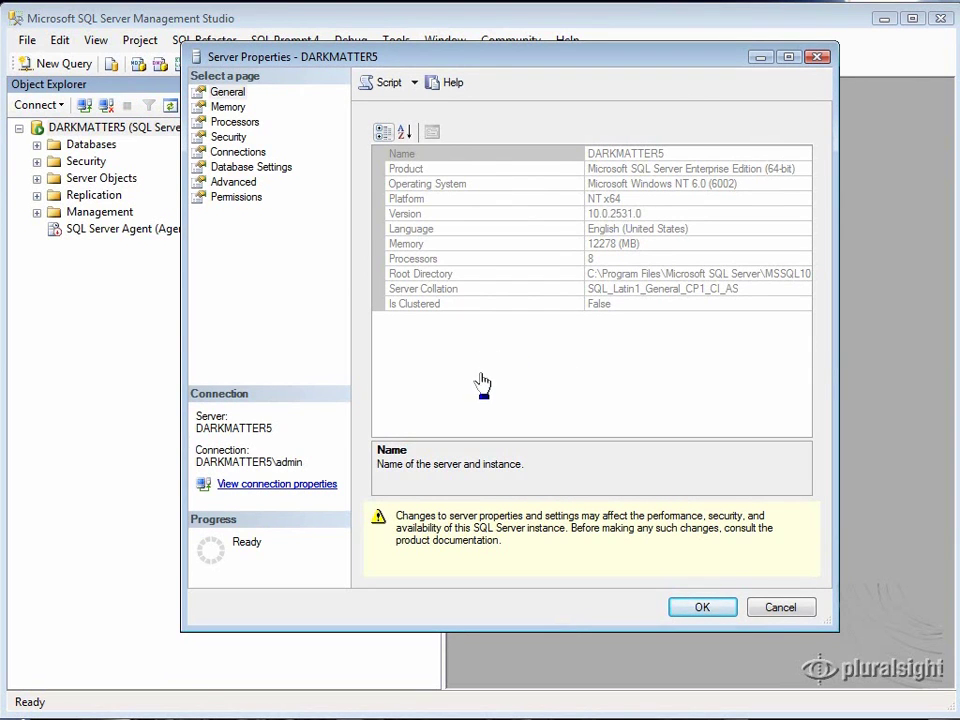
left_click(228, 106)
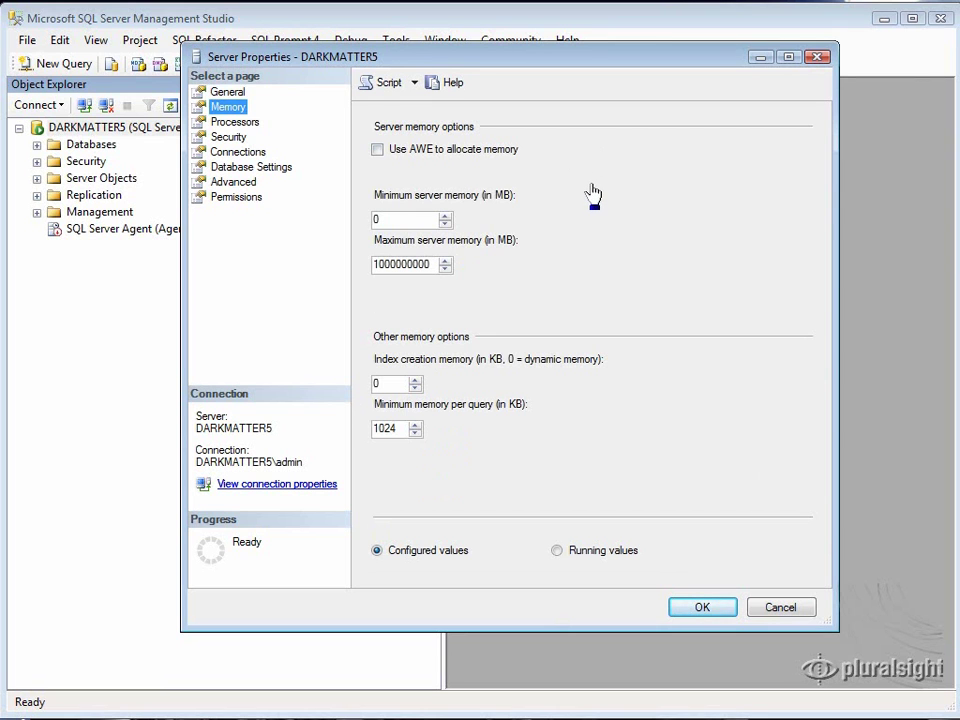
left_click(240, 122)
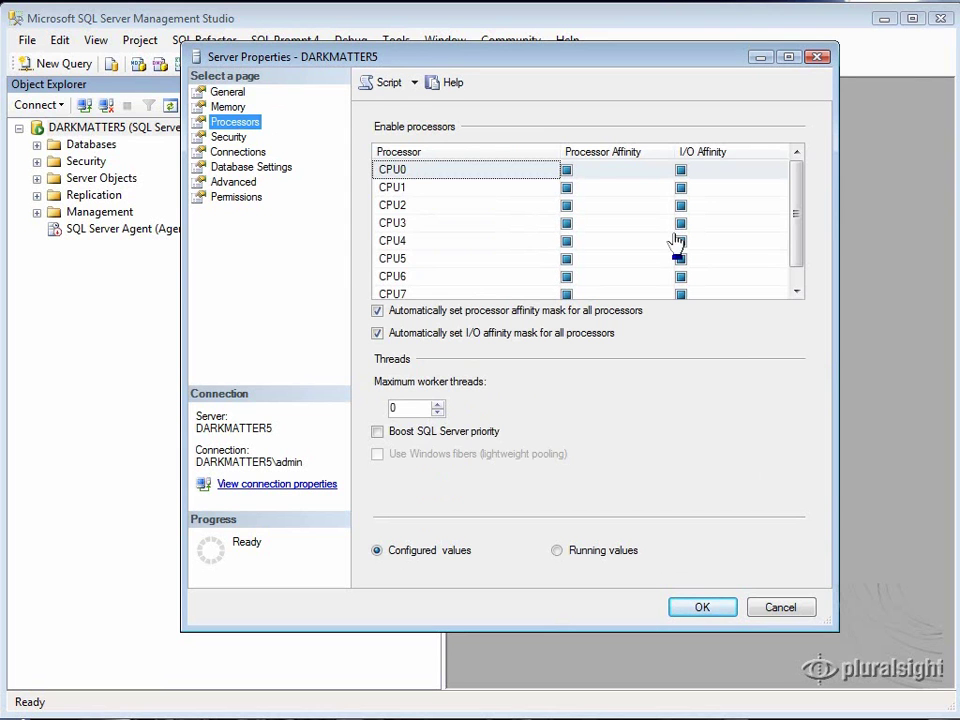
left_click(266, 168)
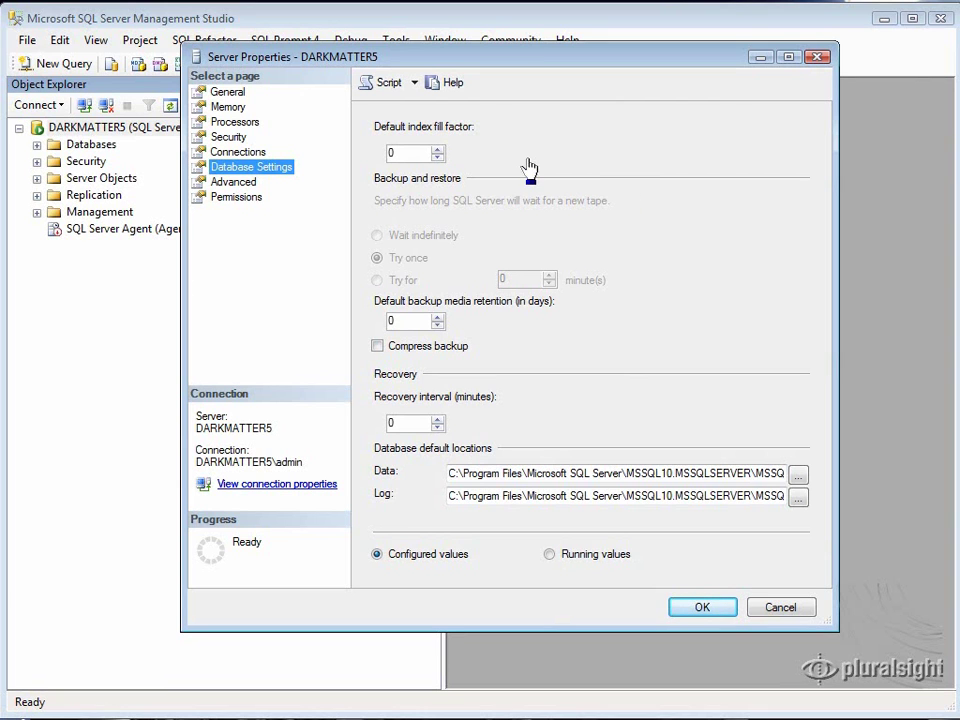
left_click(781, 610)
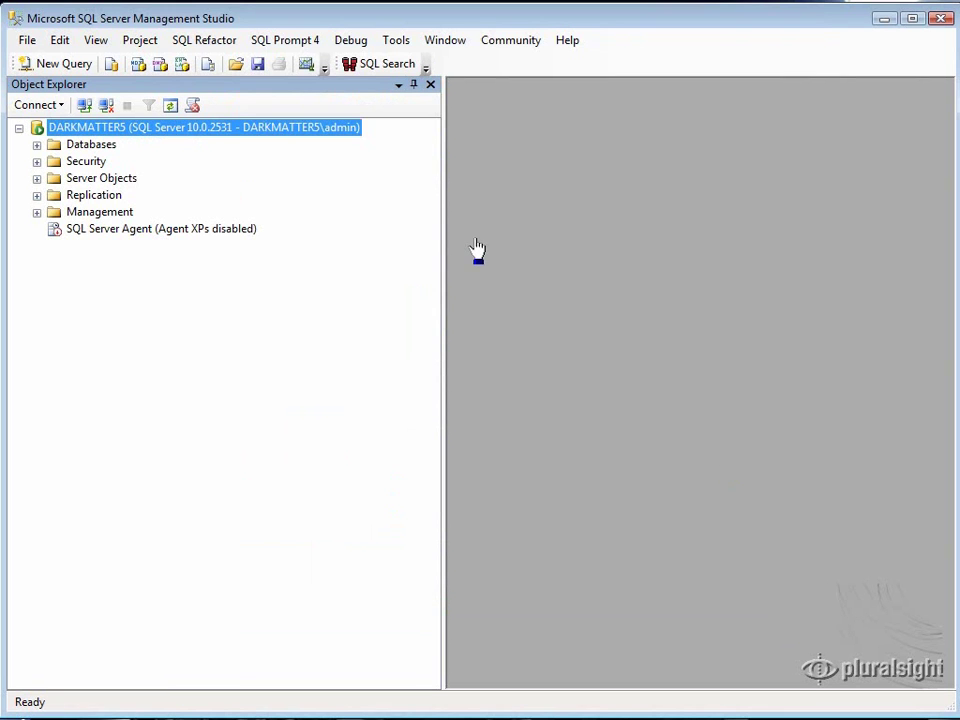
Expand the server's Databases folder and look briefly inside System Databases.
left_click(36, 146)
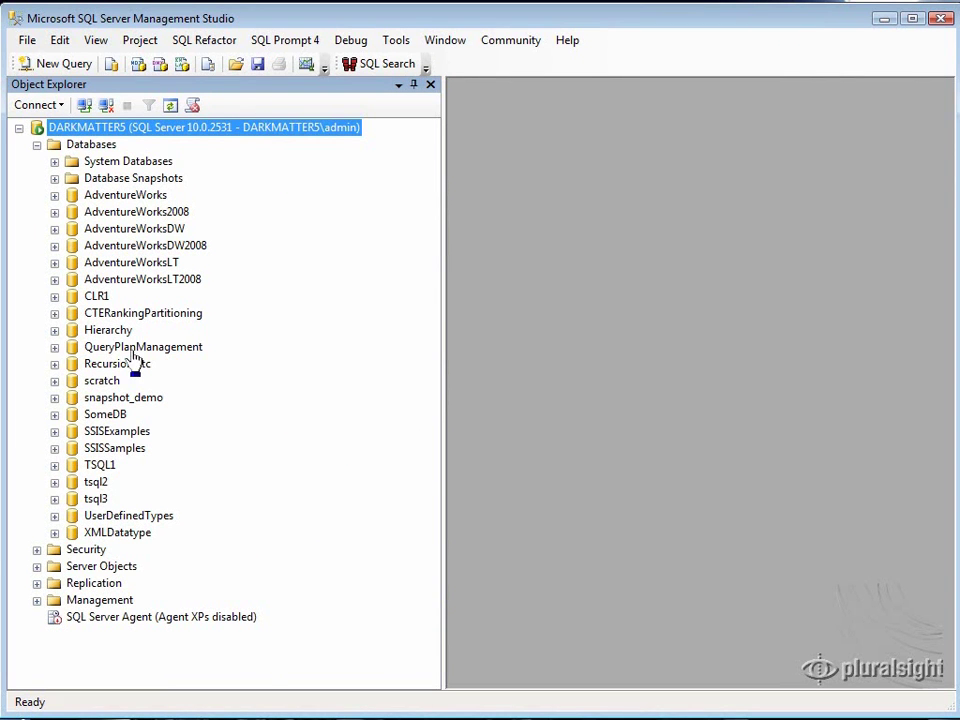
left_click(54, 161)
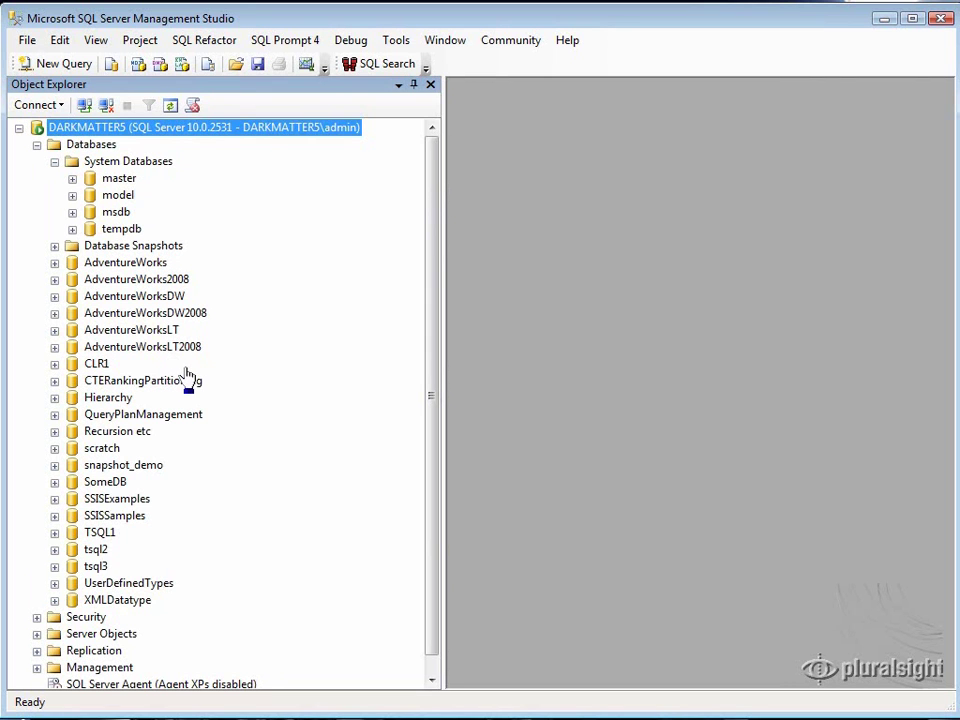
left_click(54, 161)
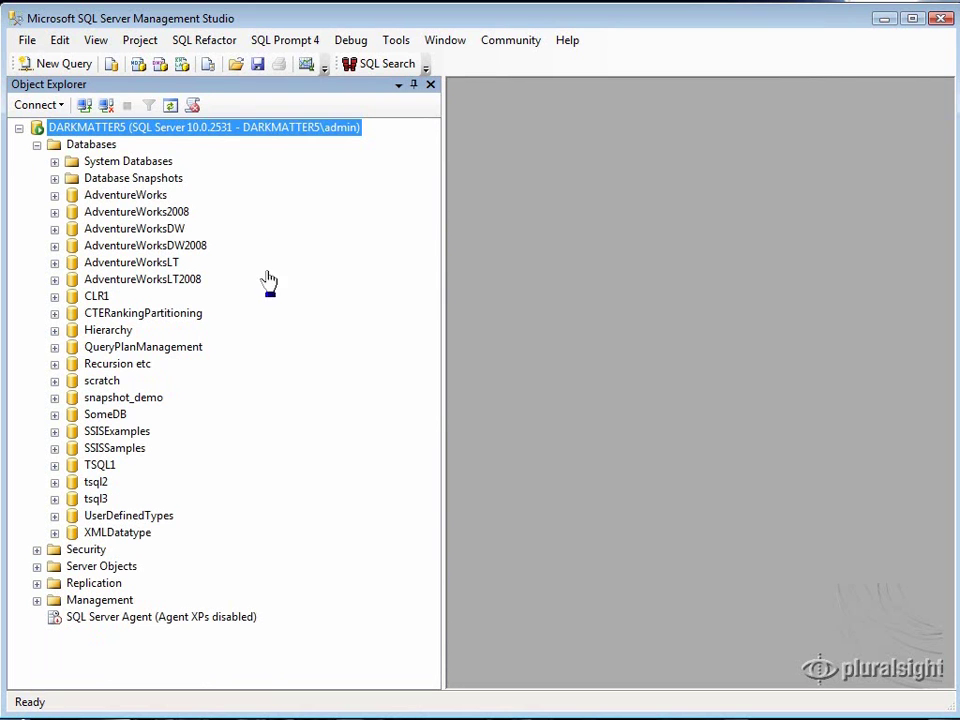
Examine the General and Options pages of the CTERankingPartitioning database properties.
right_click(153, 317)
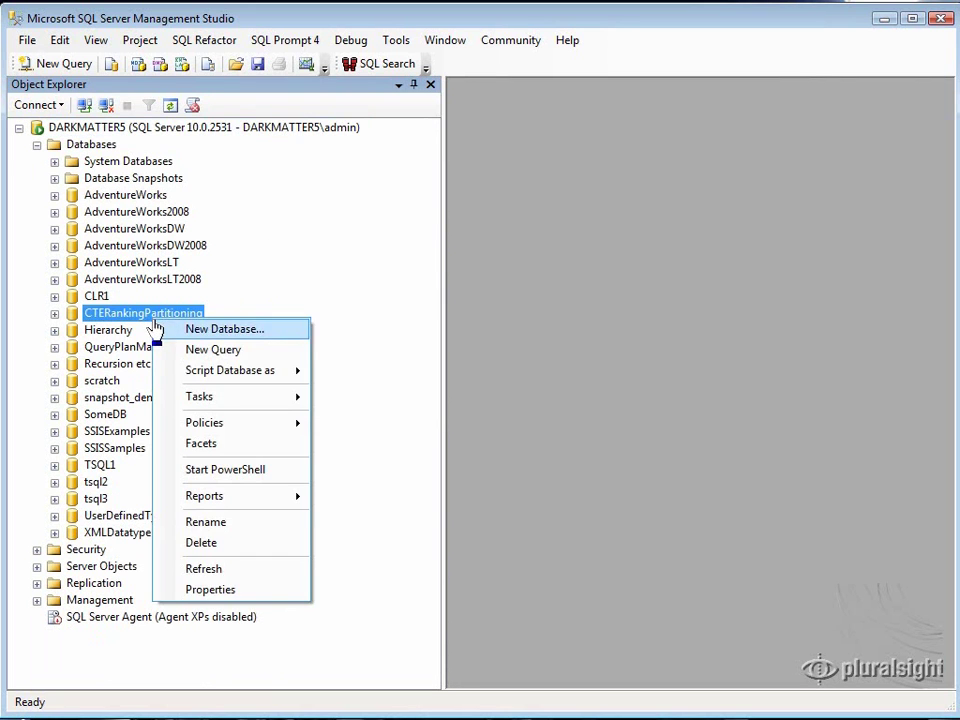
left_click(233, 592)
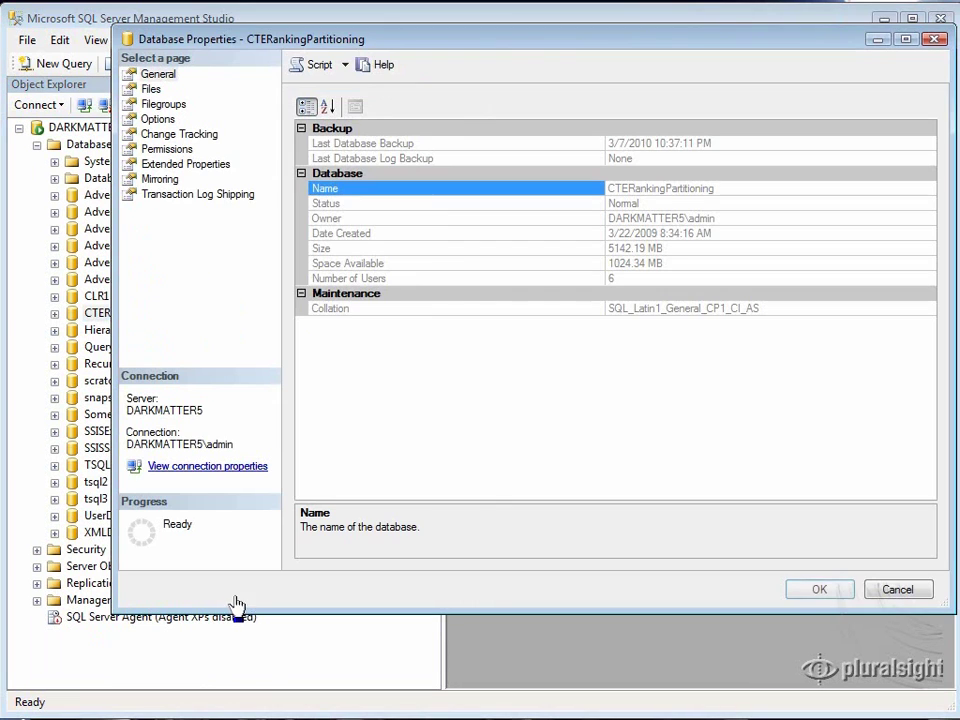
left_click_drag(542, 47, 509, 51)
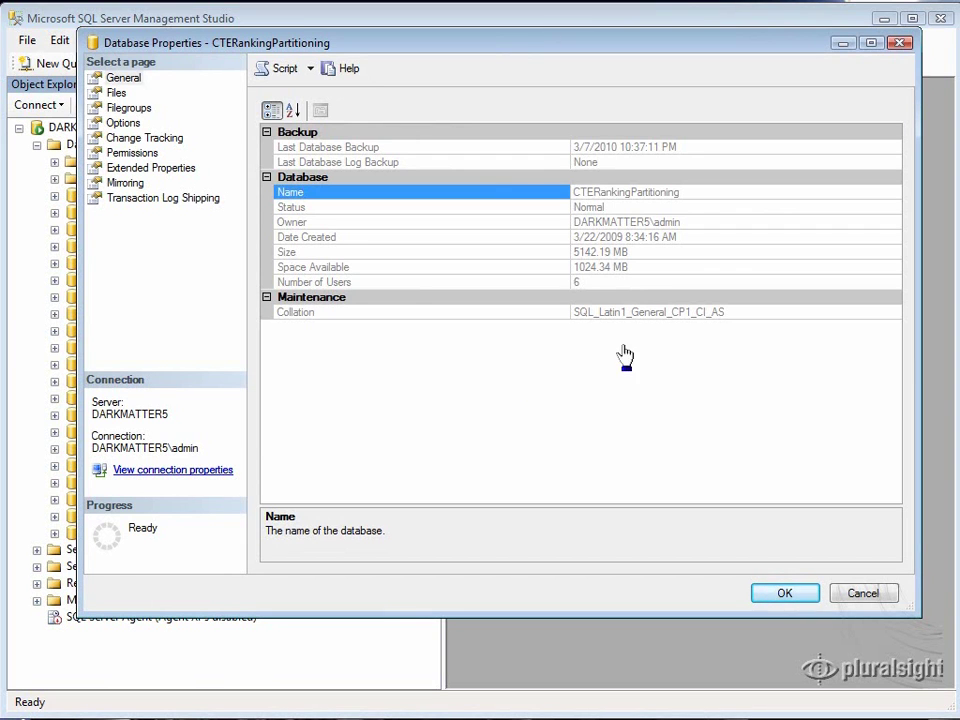
left_click(126, 124)
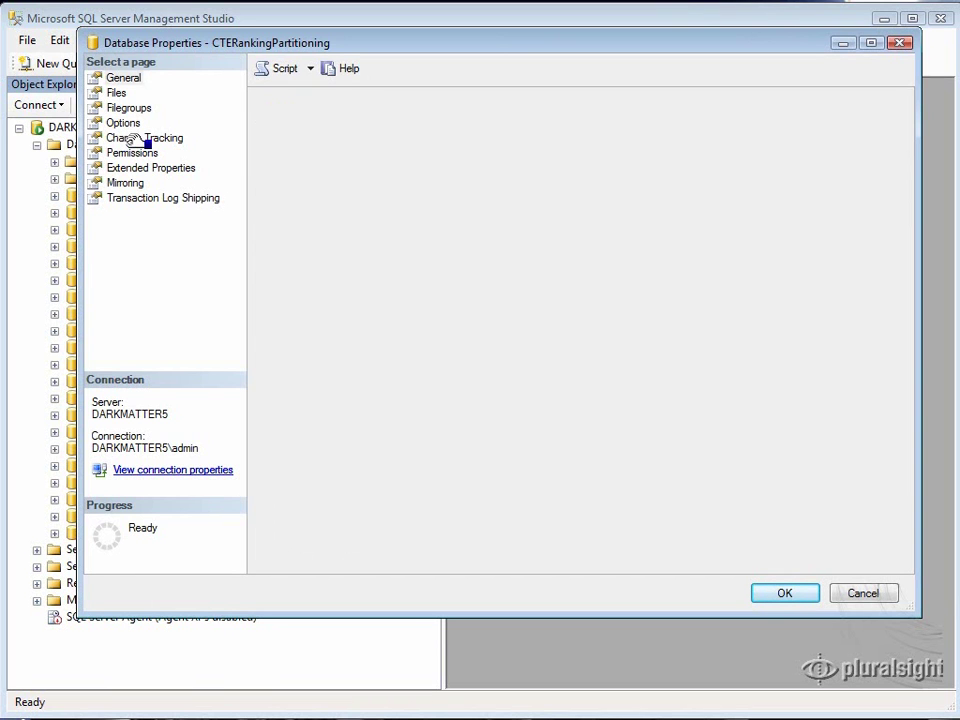
left_click_drag(893, 262, 821, 231)
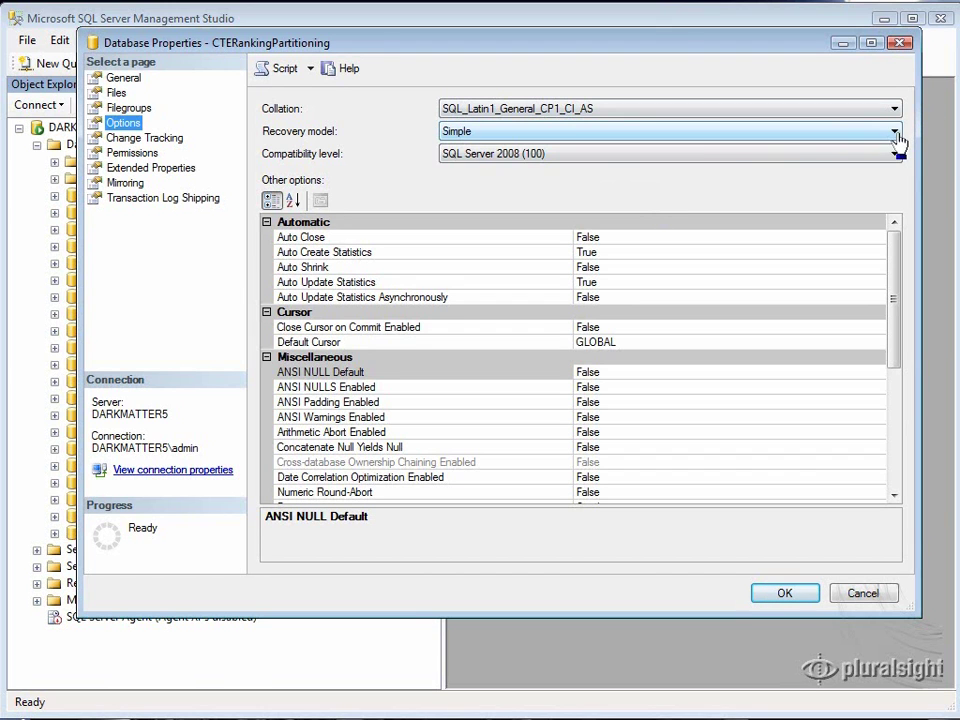
Try the Full recovery model for CTERankingPartitioning, set it back to Simple, and discard the property changes.
left_click(836, 134)
left_click(502, 148)
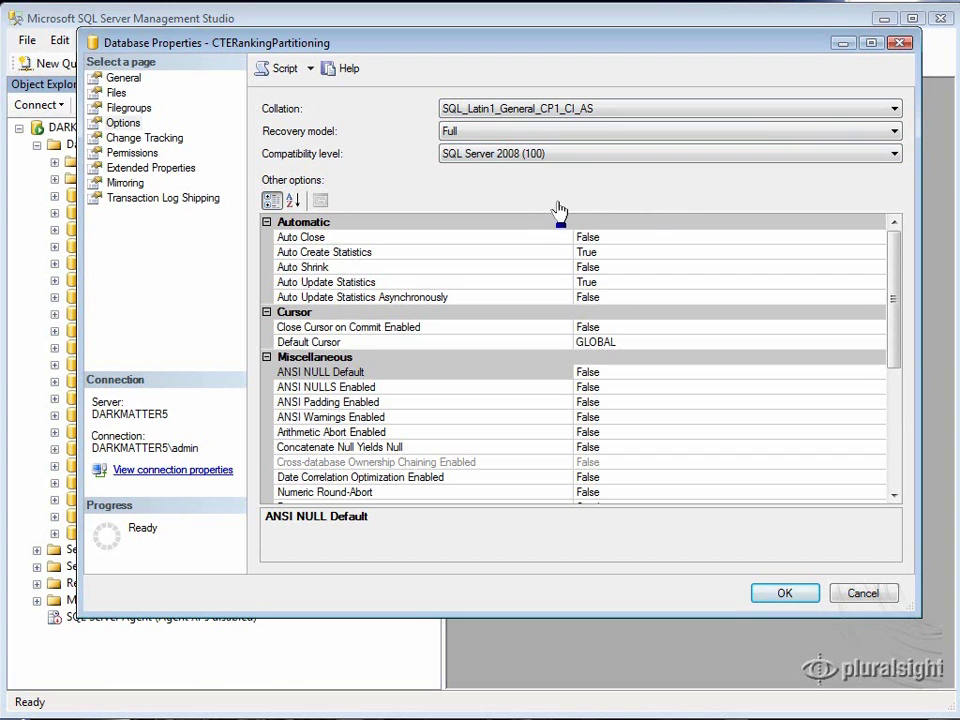
left_click(895, 138)
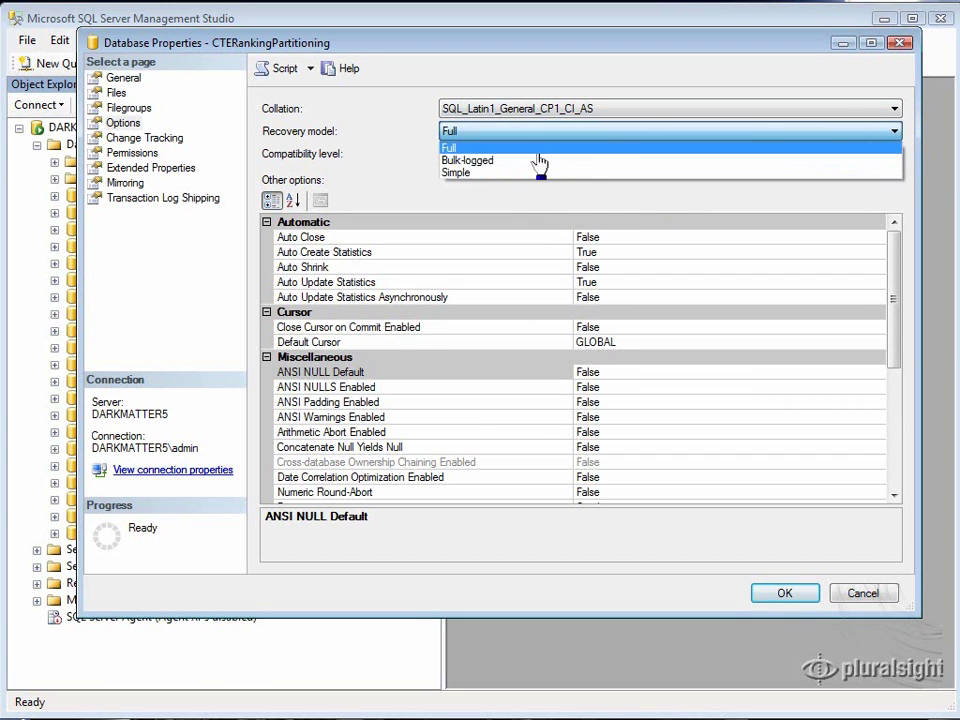
left_click(480, 172)
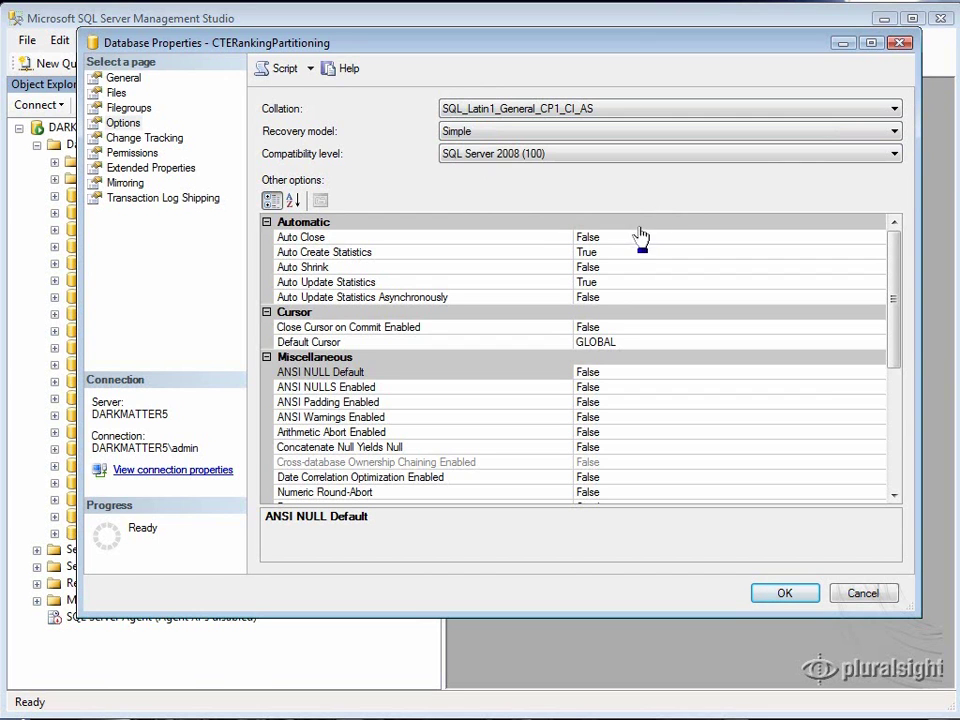
left_click(863, 595)
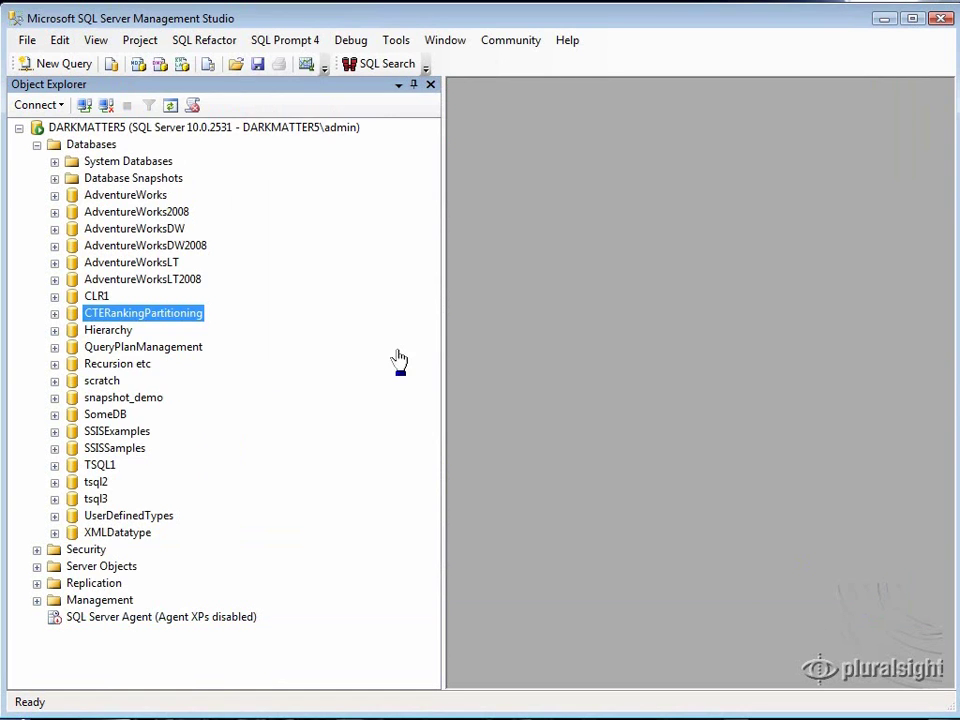
Expand the tables of the CTERankingPartitioning database and view the actions available for dbo.employees.
left_click(54, 314)
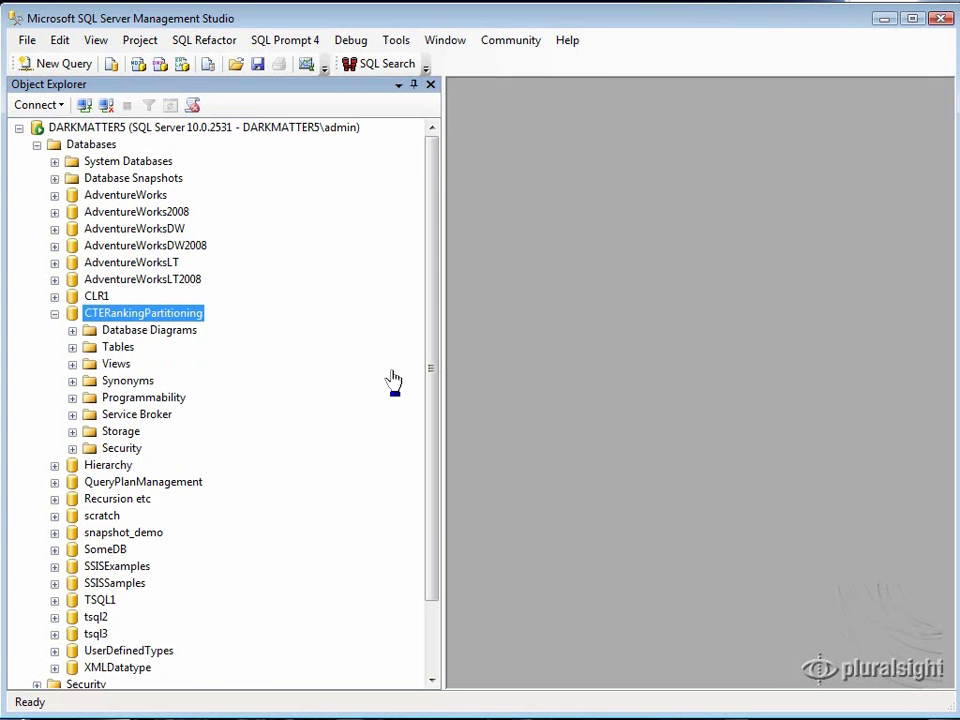
left_click(72, 347)
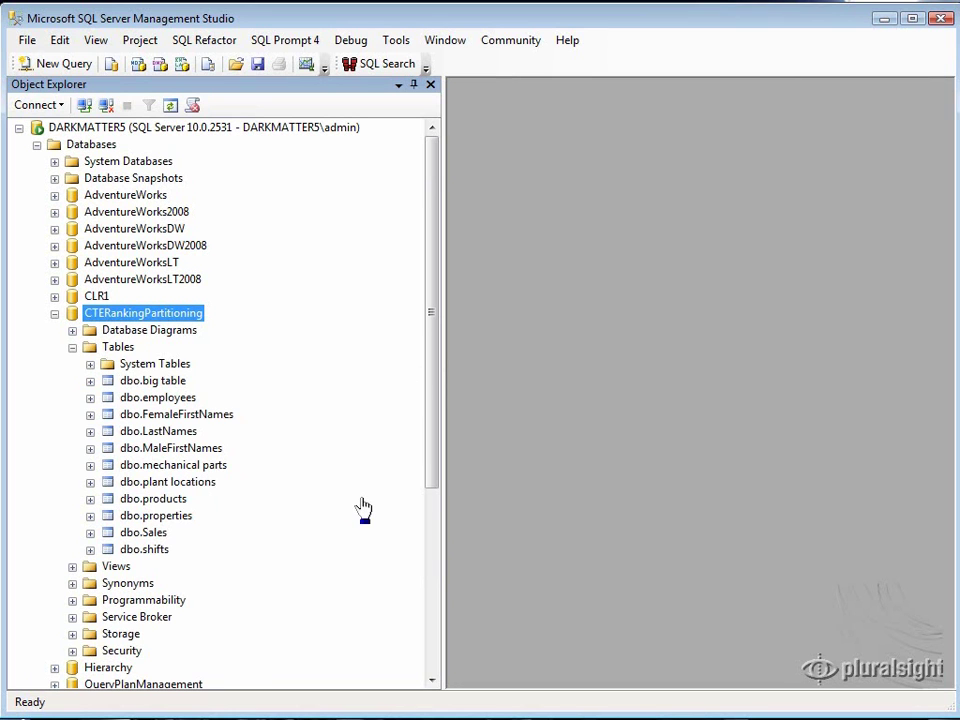
right_click(158, 399)
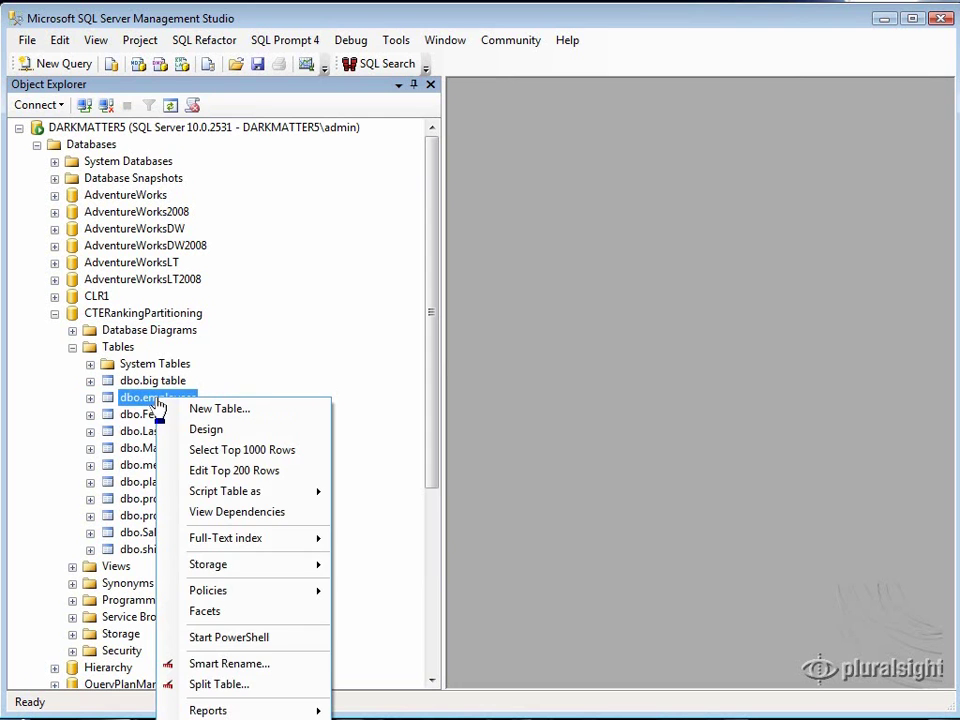
left_click(335, 339)
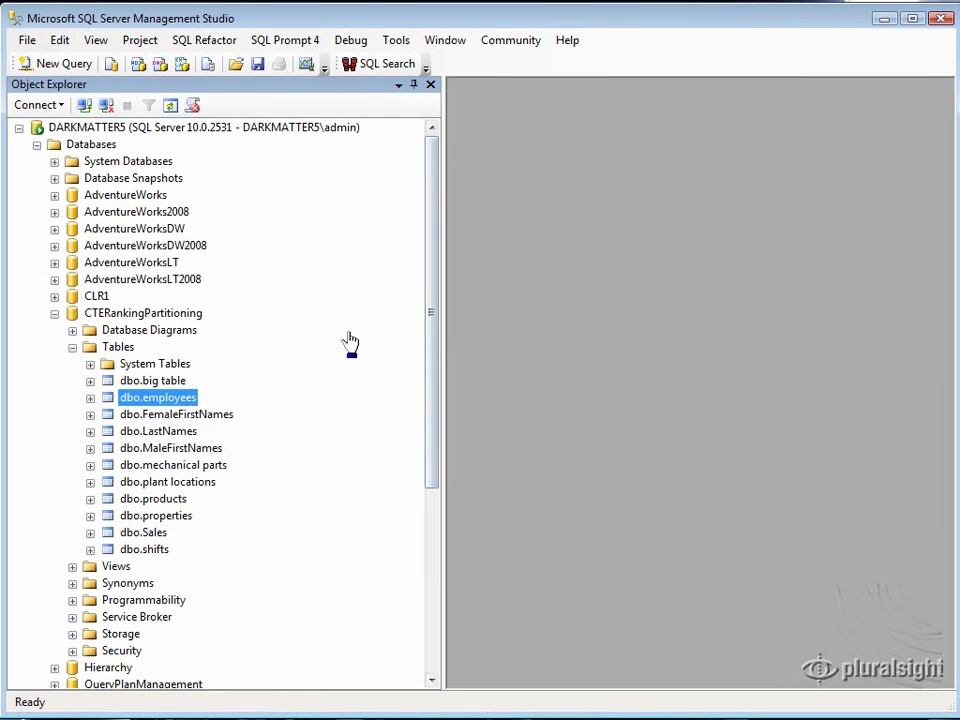
Examine the General, Permissions and Storage pages of the dbo.employees table properties and close them without changes.
left_click_drag(431, 357, 443, 514)
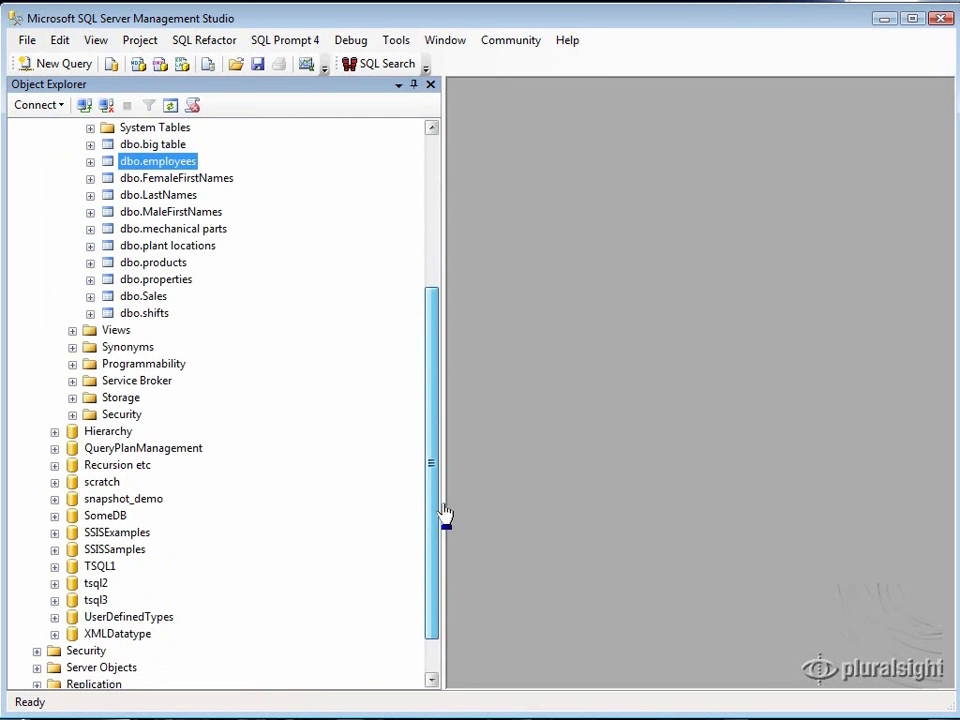
right_click(129, 166)
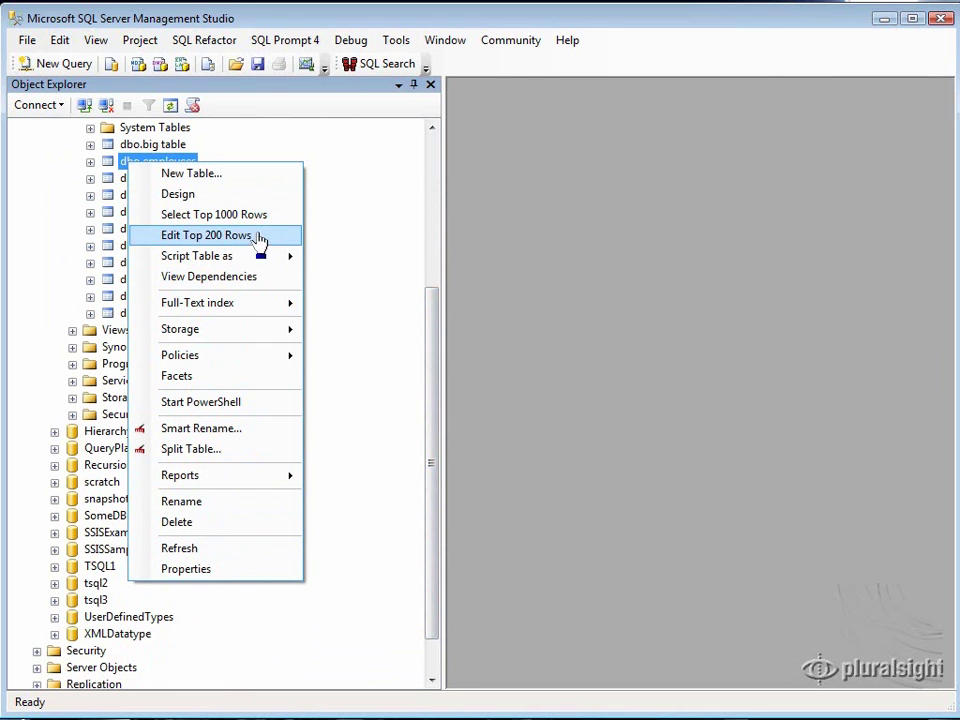
mouse_move(256, 262)
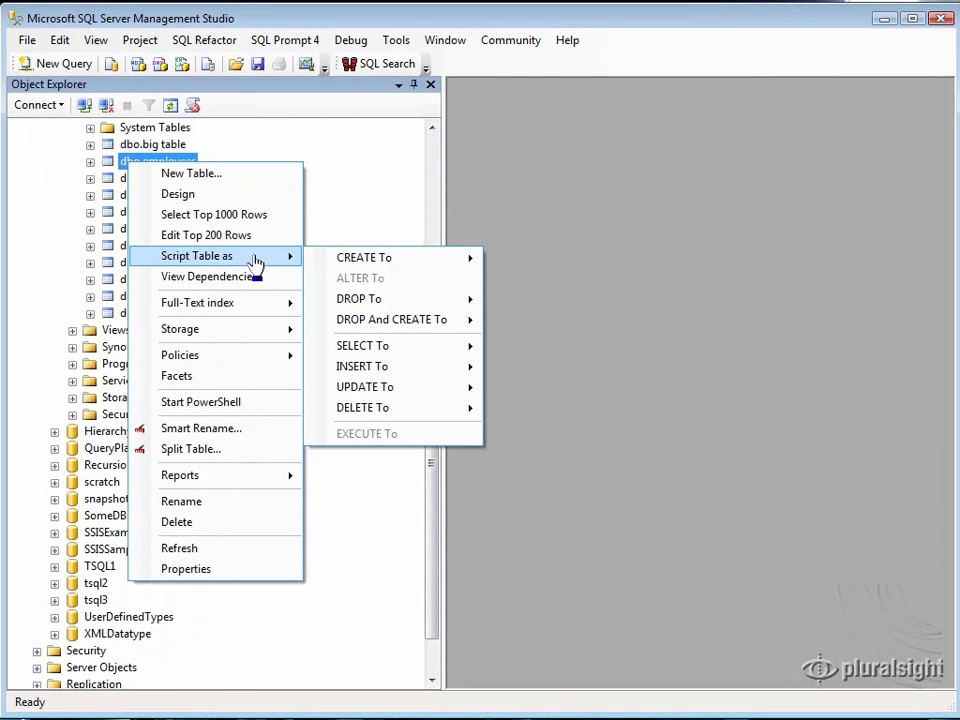
left_click(229, 570)
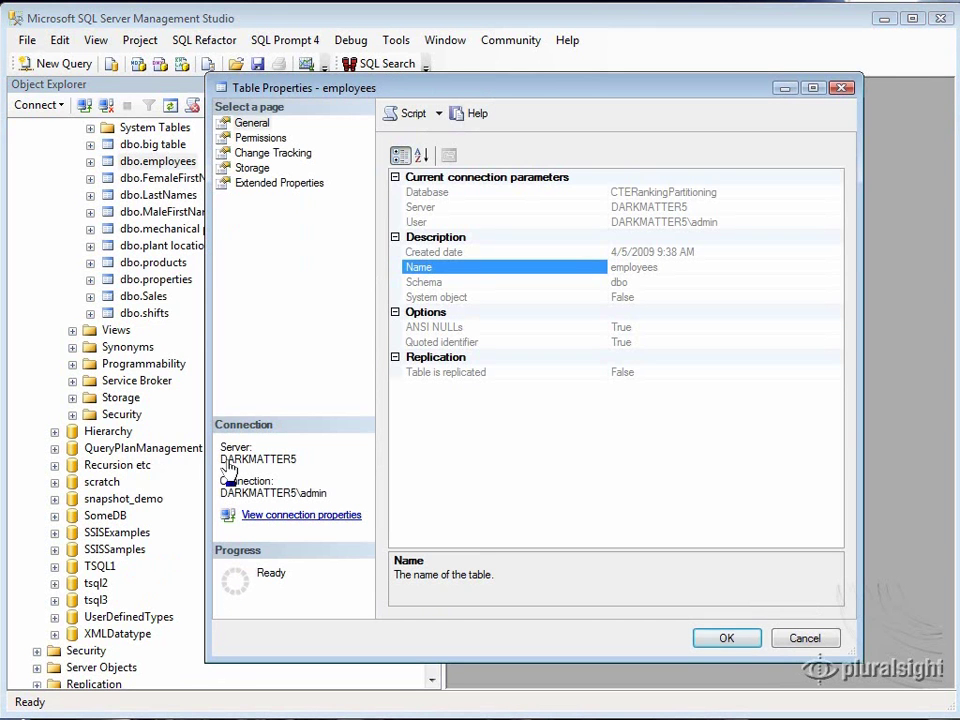
left_click(260, 138)
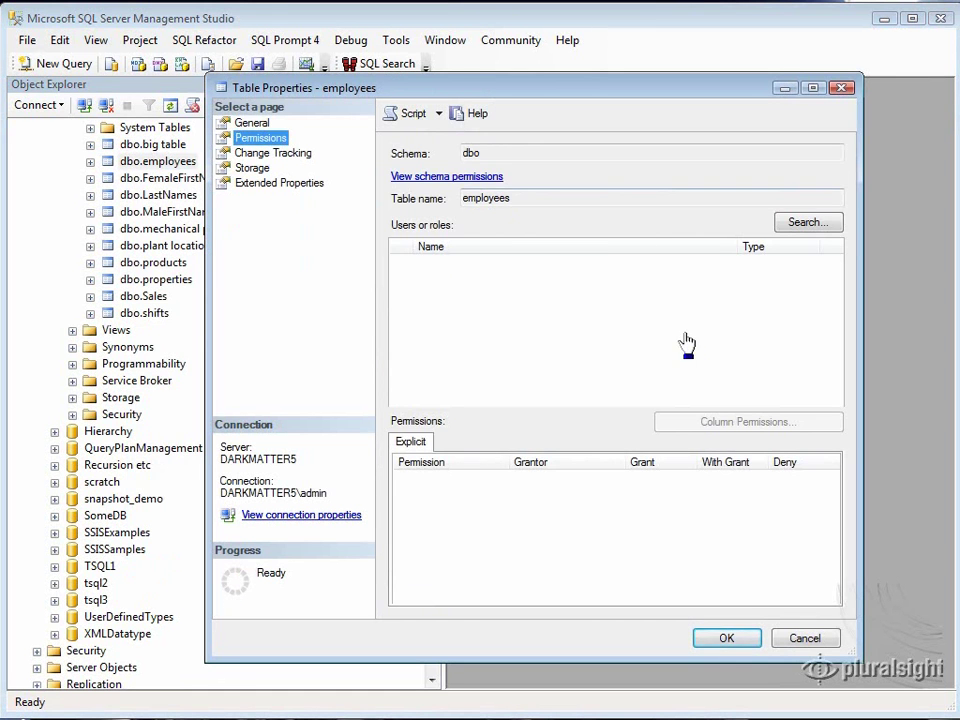
left_click(252, 167)
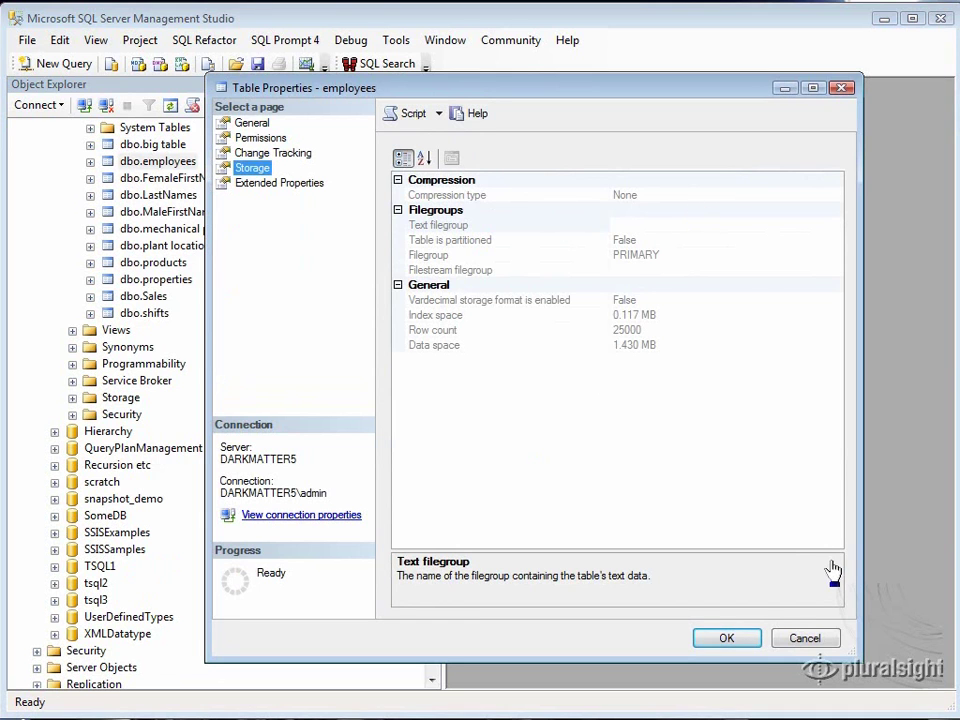
left_click(802, 636)
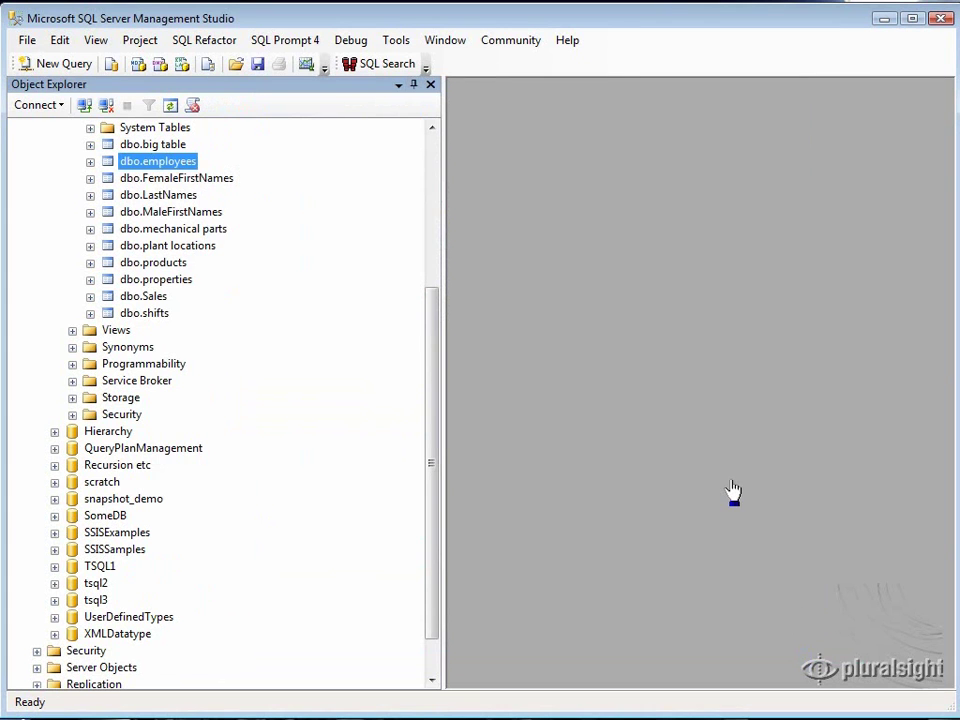
Select the top 1000 rows of dbo.employees, review the results and the generated SELECT statement, and close the query.
right_click(106, 162)
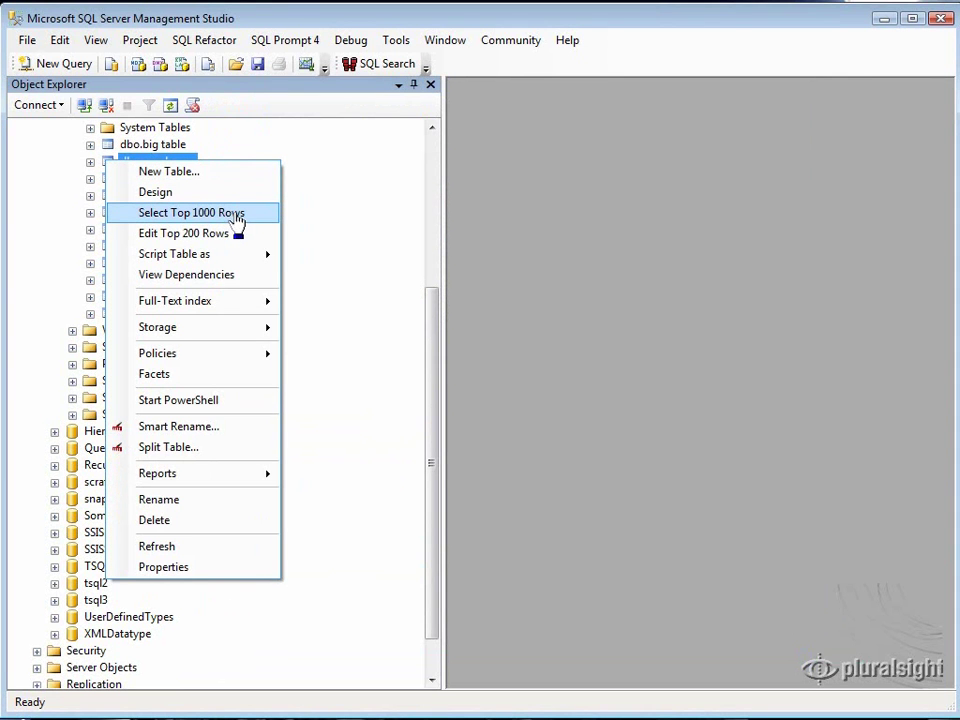
left_click(238, 213)
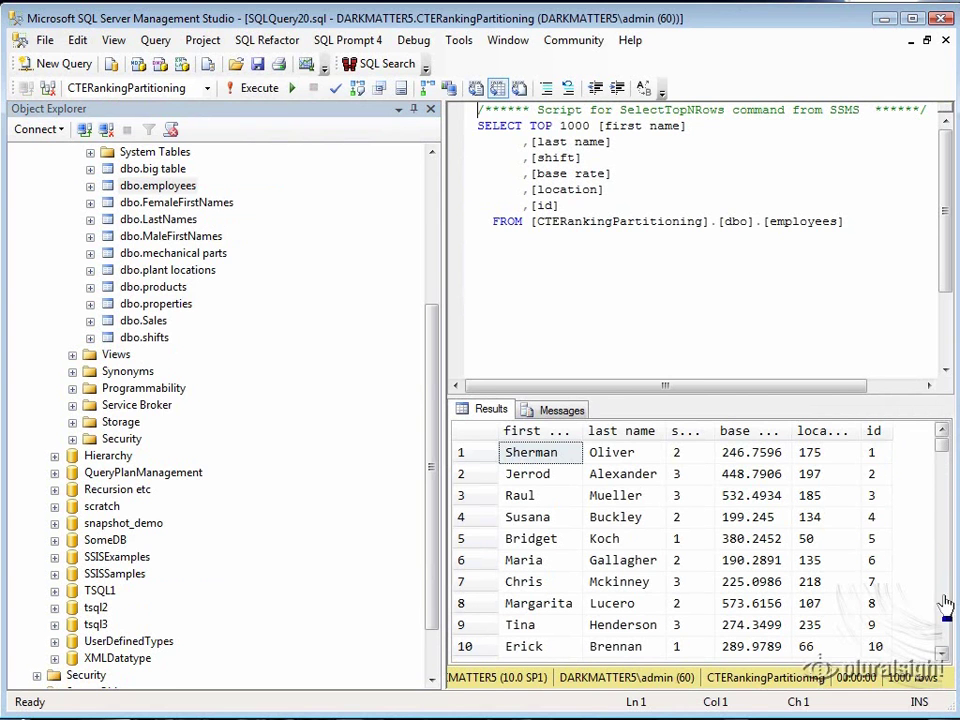
left_click_drag(944, 470, 915, 530)
left_click(835, 220)
left_click_drag(835, 220, 471, 124)
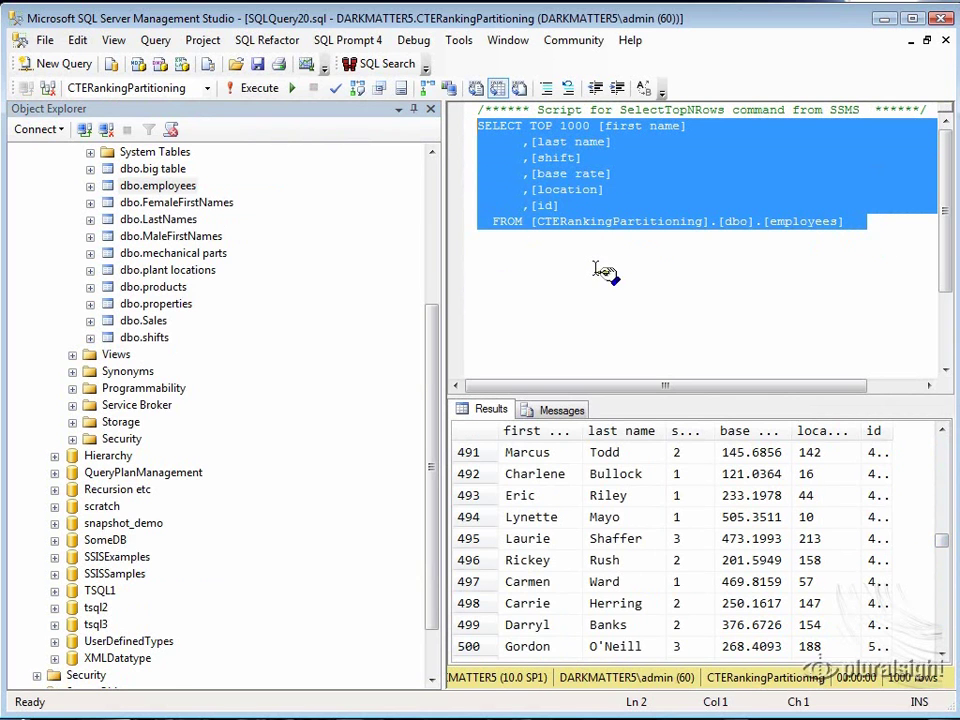
left_click(945, 41)
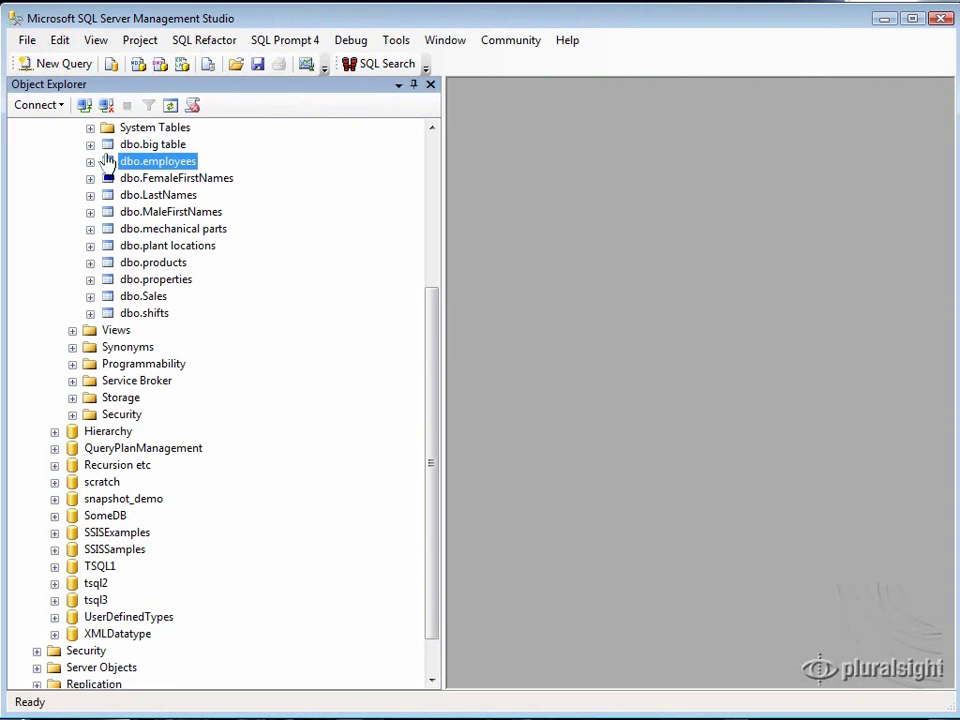
Edit the top 200 rows of dbo.employees, set the first row's shift to 1, commit the row and close the grid.
right_click(107, 164)
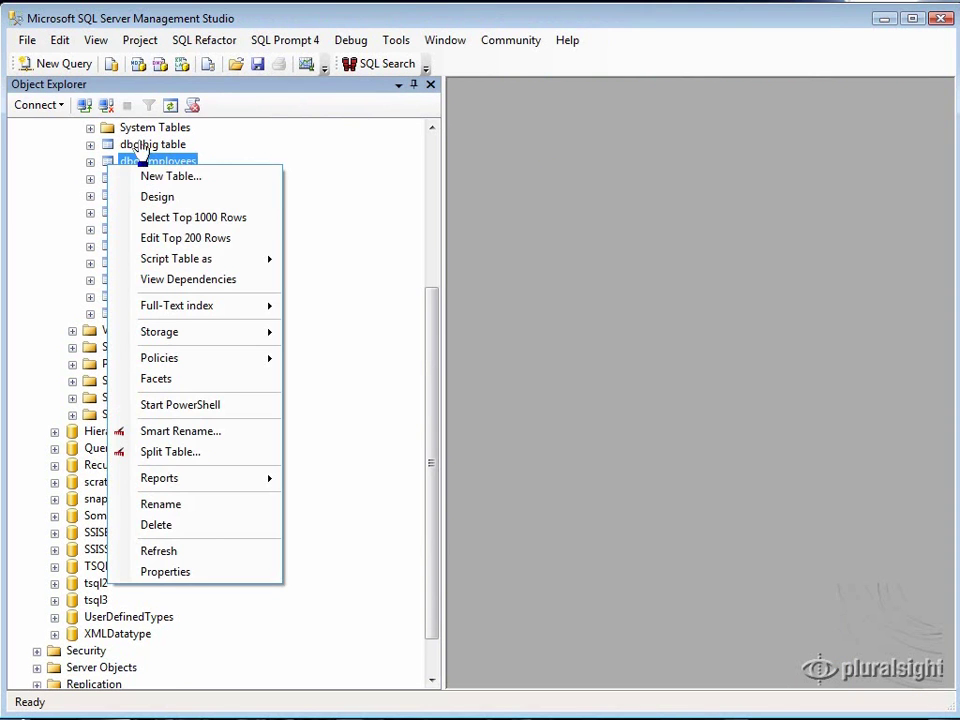
left_click(233, 244)
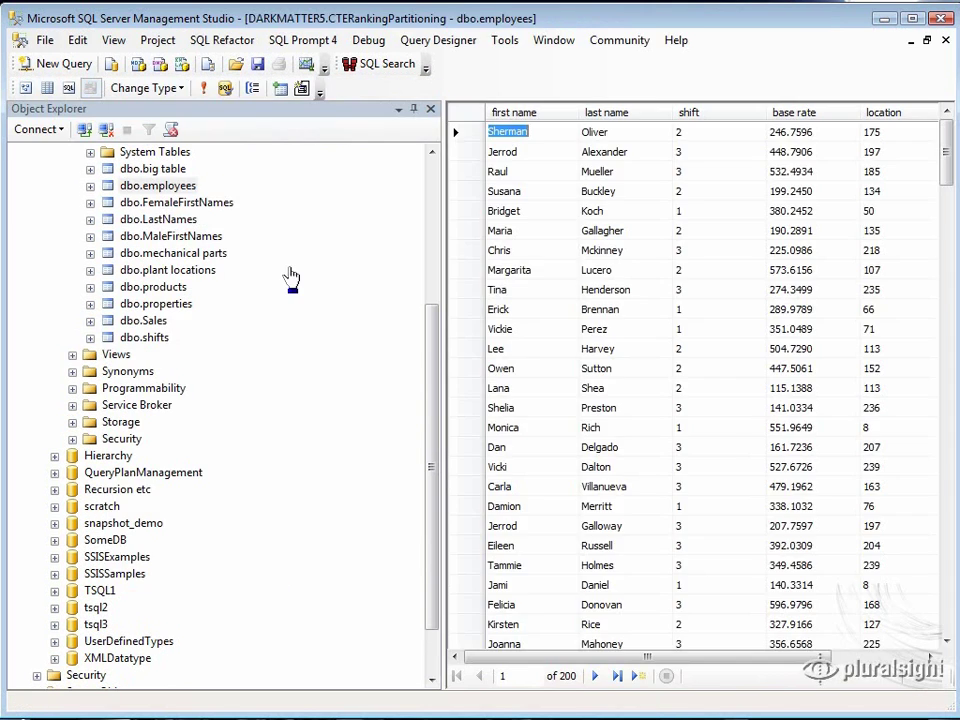
left_click(690, 133)
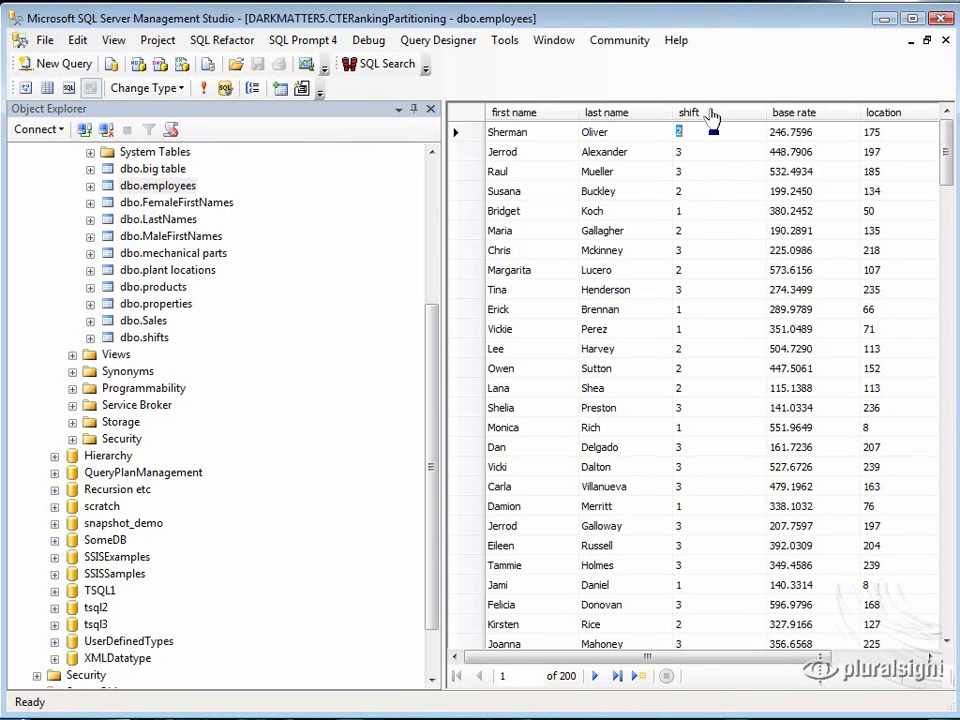
type("1")
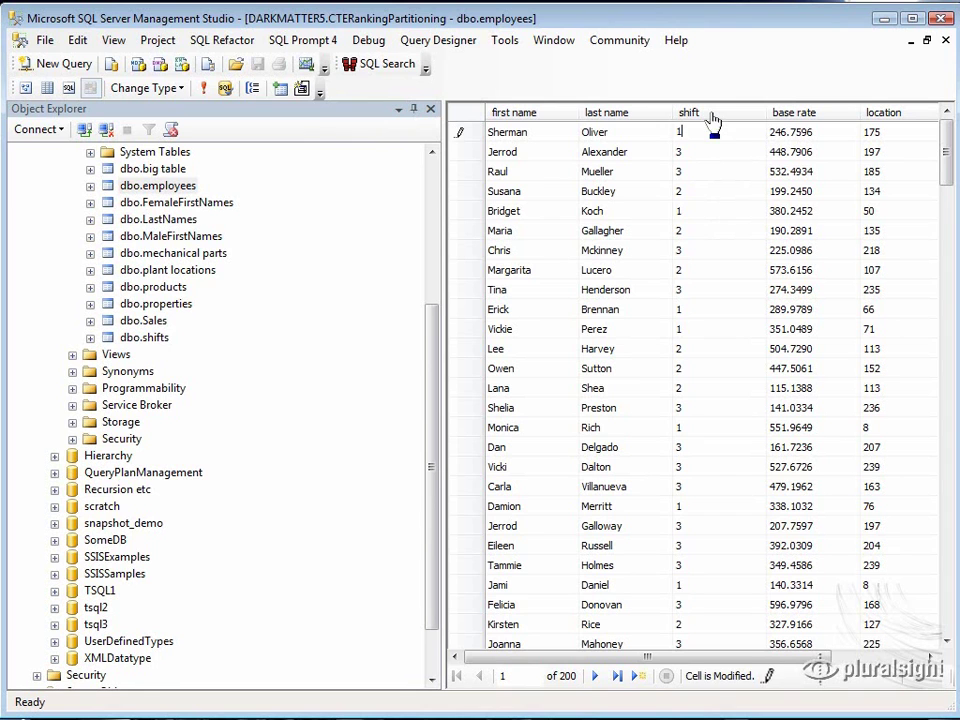
left_click(467, 158)
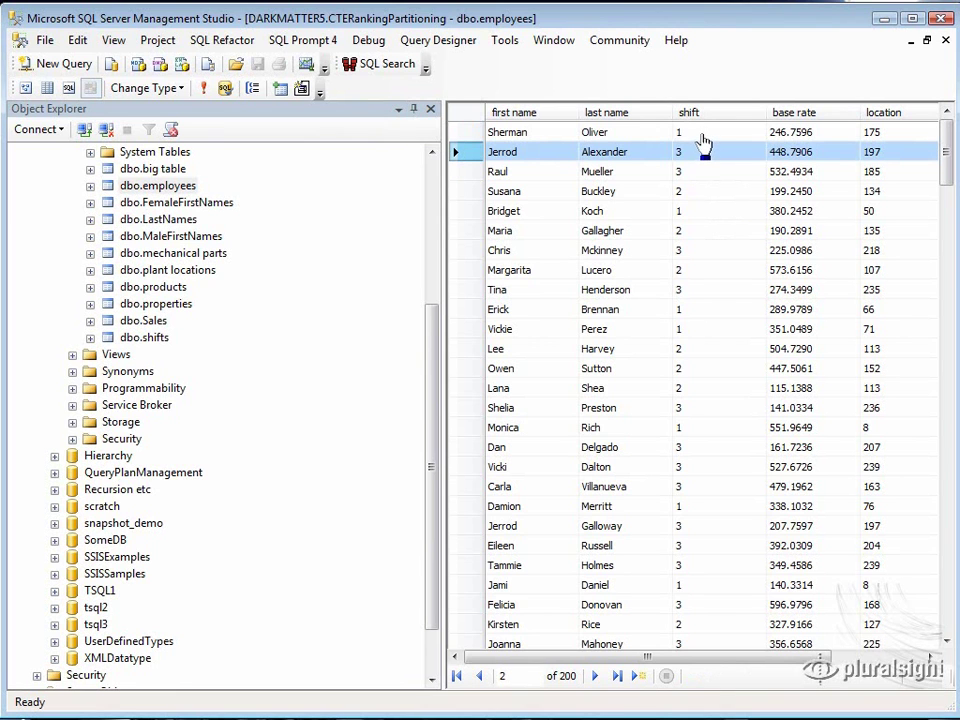
left_click(945, 41)
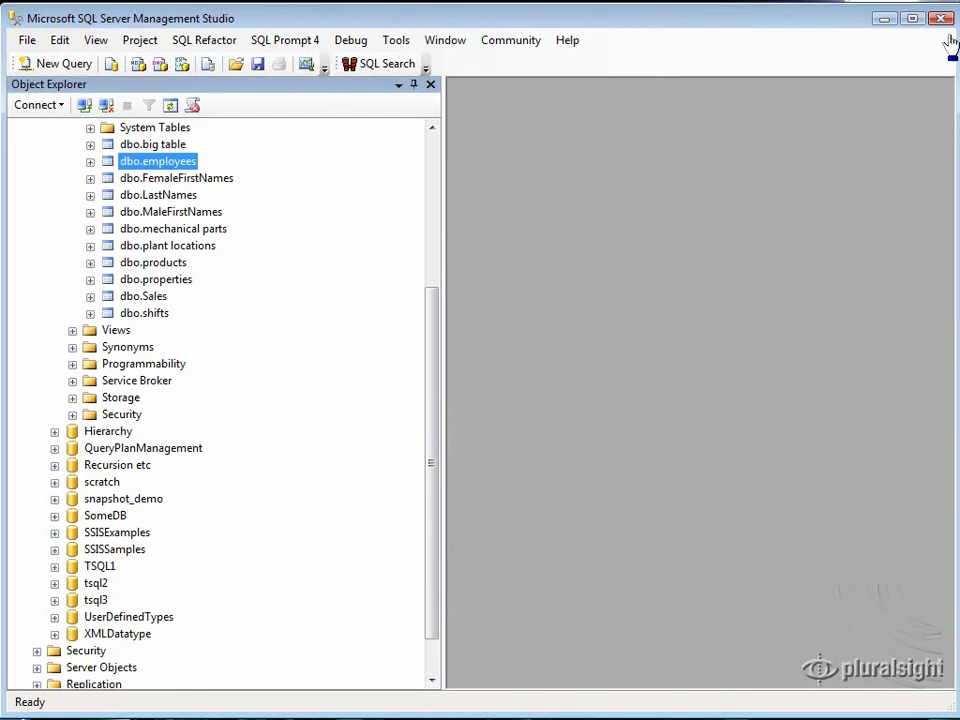
Select the top 1000 rows of dbo.employees again to check the edited shift value, and close the query.
right_click(137, 166)
left_click(253, 213)
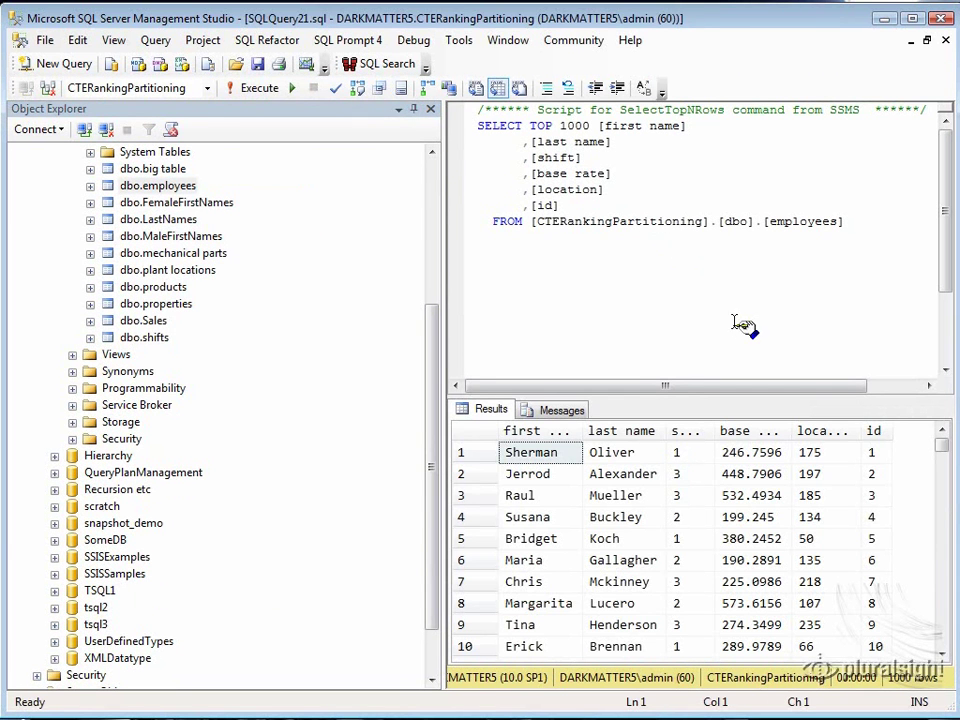
left_click(945, 41)
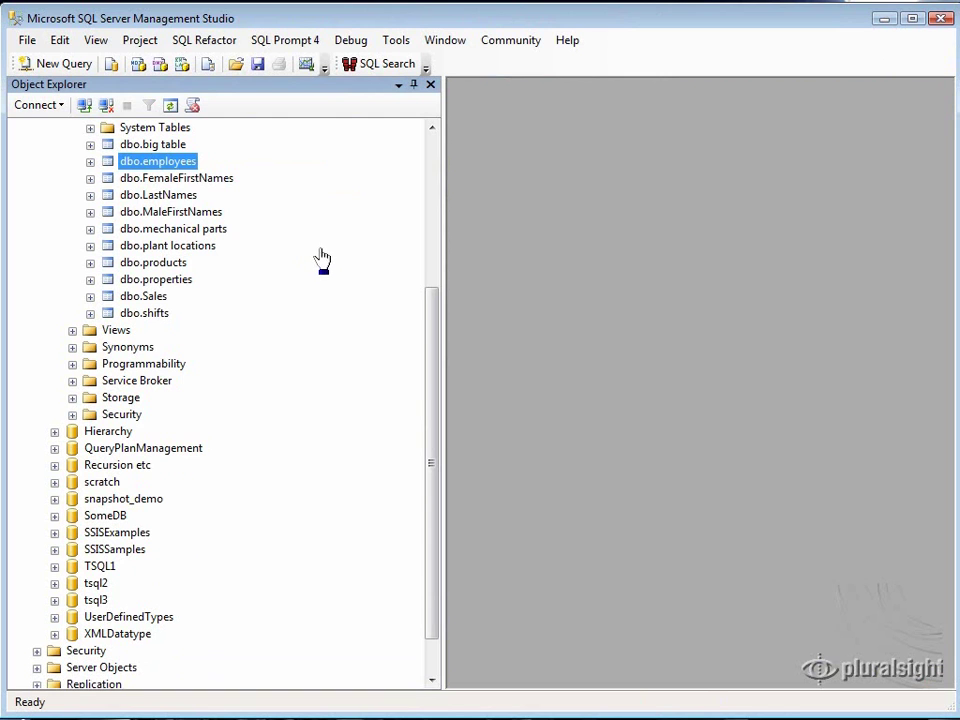
Script dbo.employees as CREATE to a new query editor window, review the generated script and close it.
right_click(105, 163)
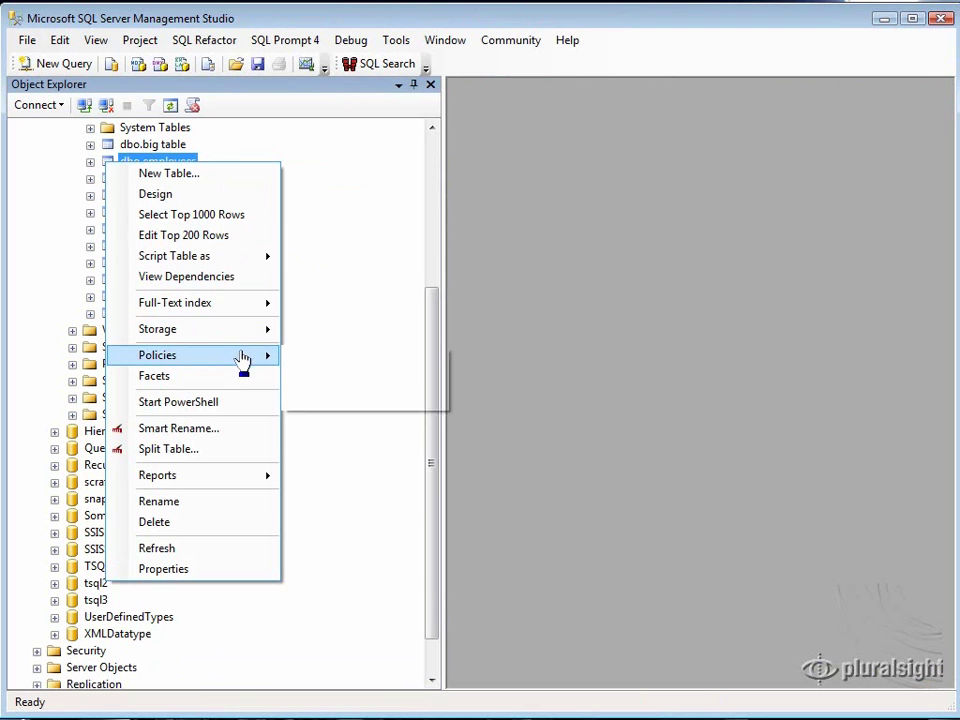
mouse_move(236, 261)
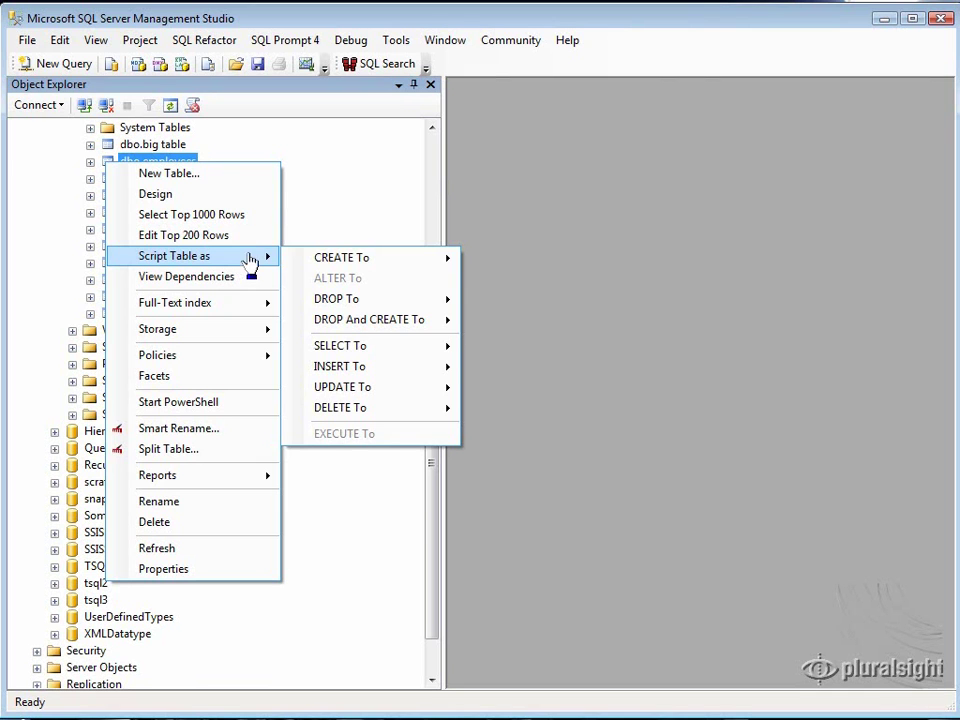
mouse_move(409, 272)
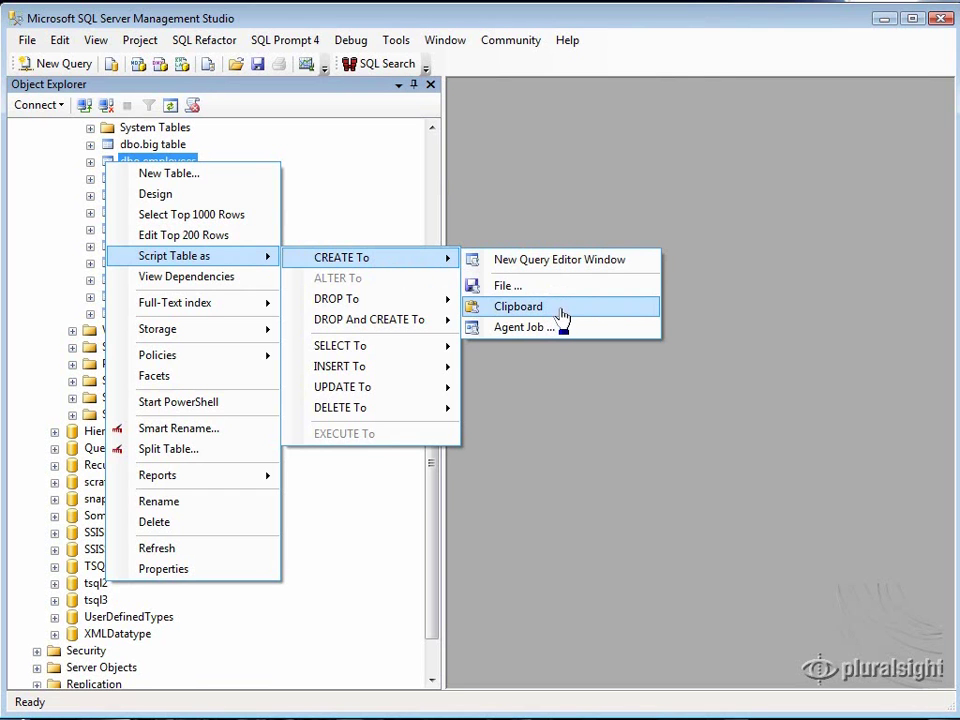
left_click(591, 268)
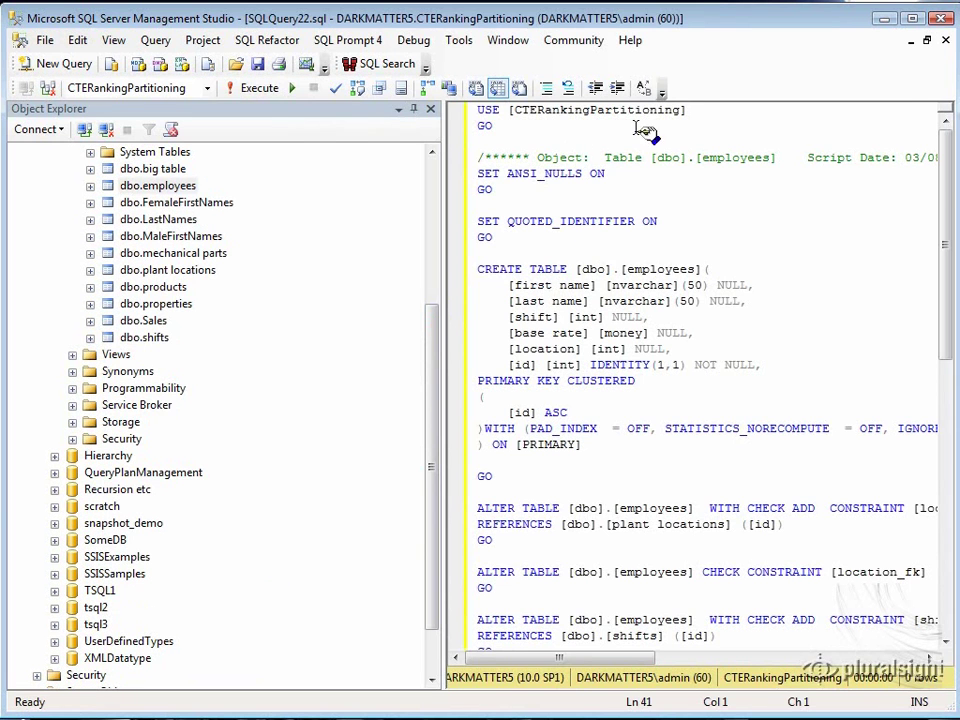
left_click_drag(953, 196, 932, 204)
left_click(945, 40)
Start a new table in CTERankingPartitioning with a first column col1 of type nchar(10) that allows nulls.
left_click_drag(433, 321, 432, 250)
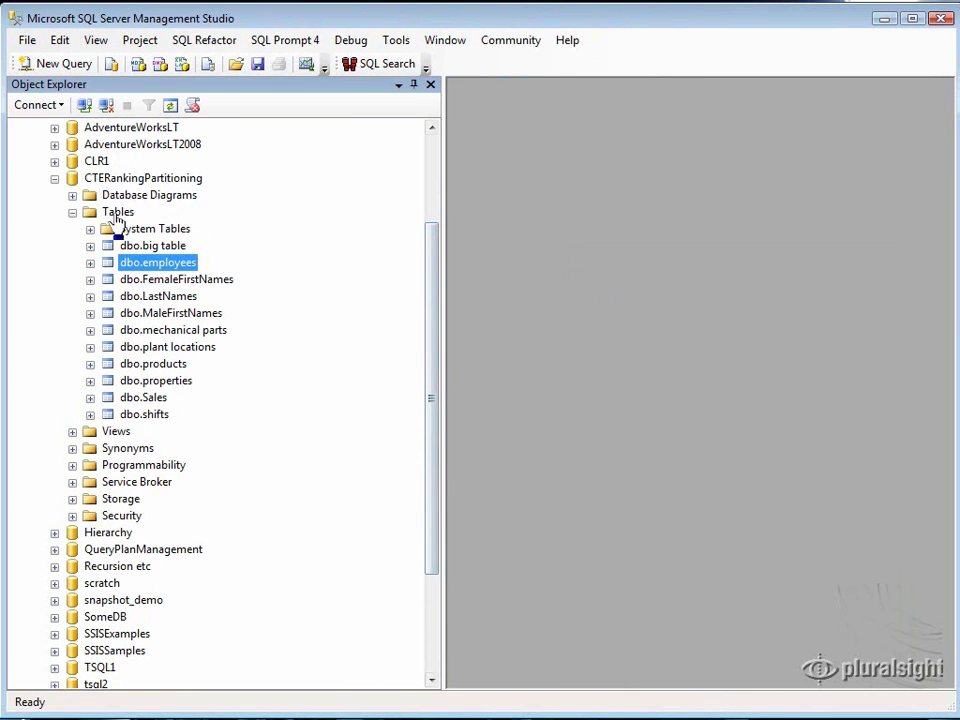
left_click(118, 212)
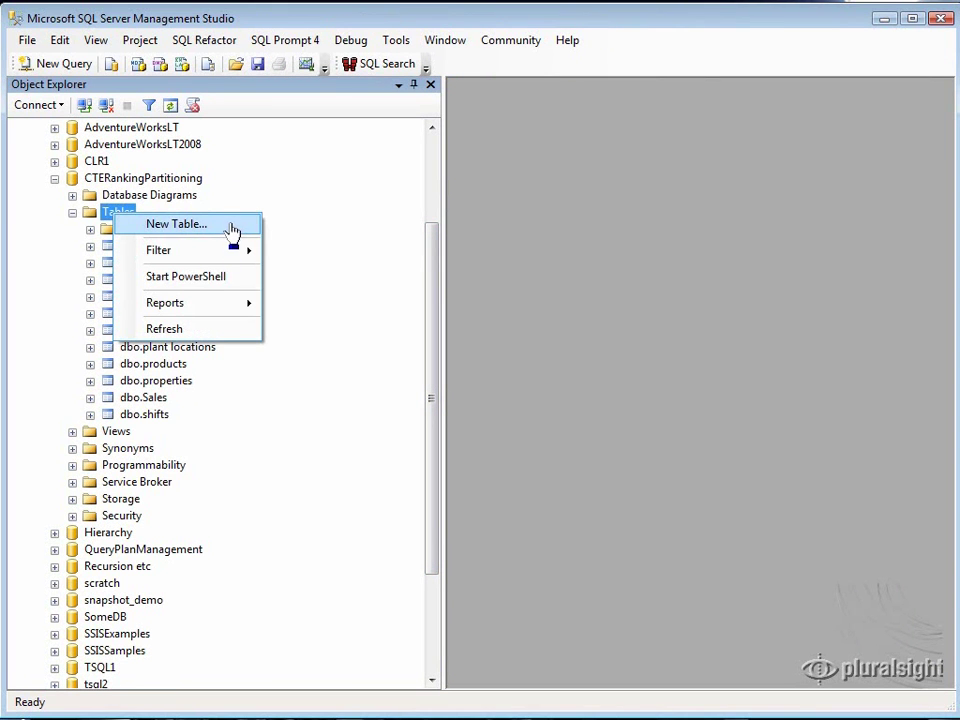
left_click(230, 231)
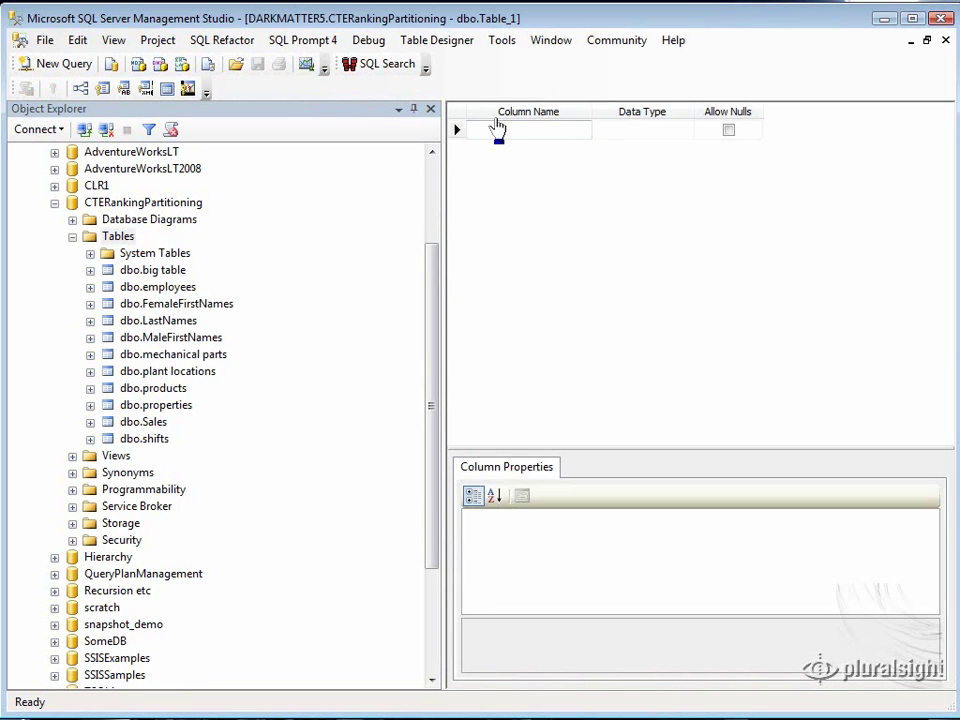
type("col1")
left_click(645, 132)
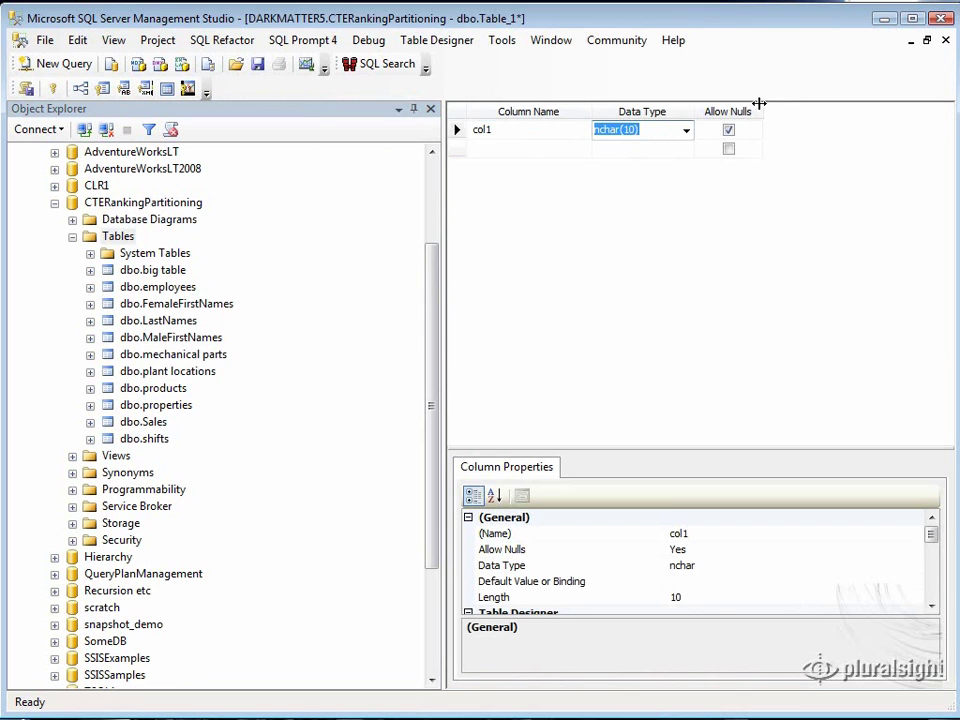
left_click(729, 131)
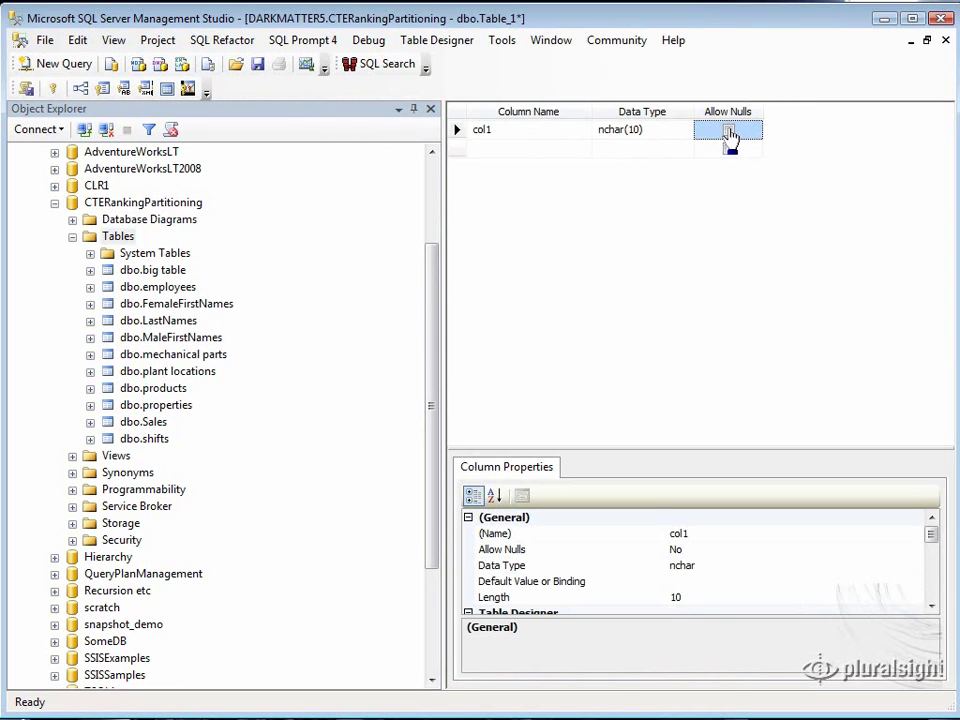
left_click(729, 132)
Add a second column named col2 with the int data type to the new table.
left_click(508, 148)
type("c")
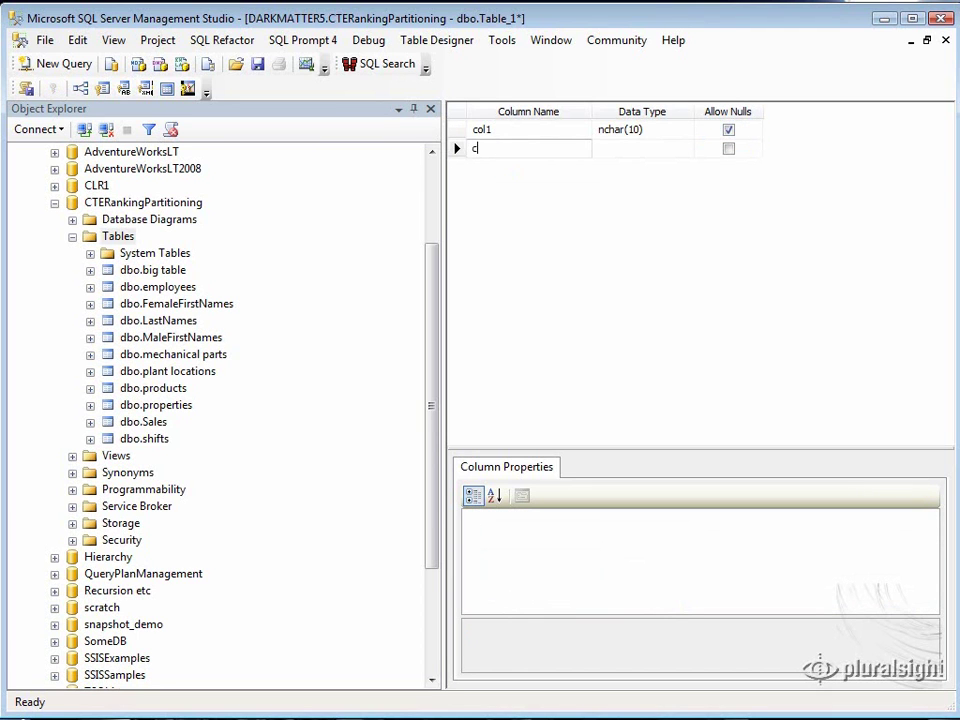
type("ol1")
type("2")
left_click(645, 150)
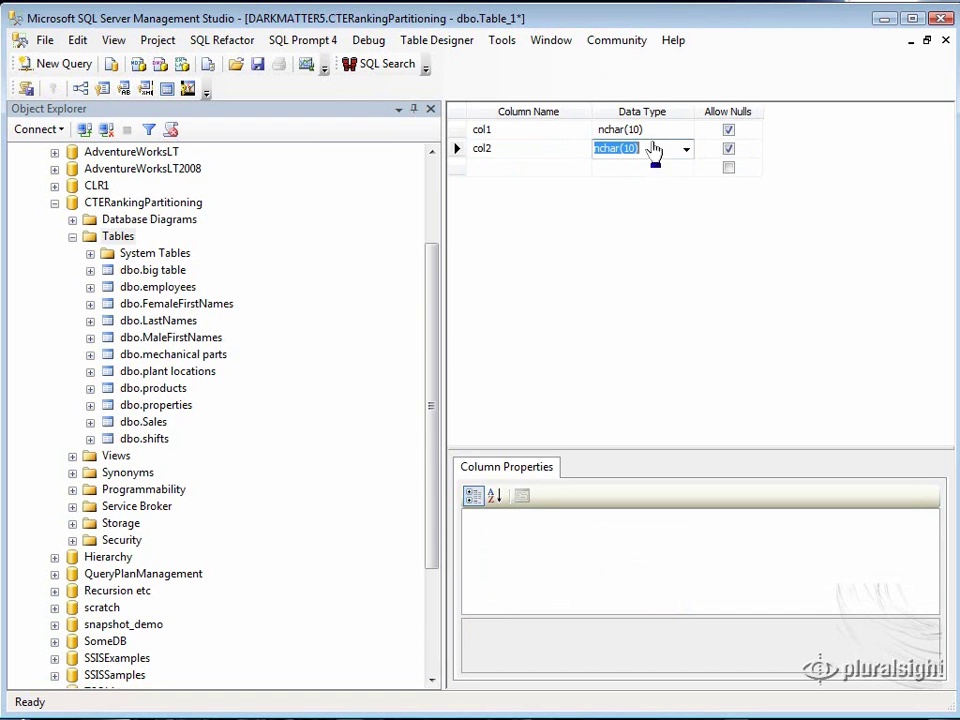
left_click(686, 151)
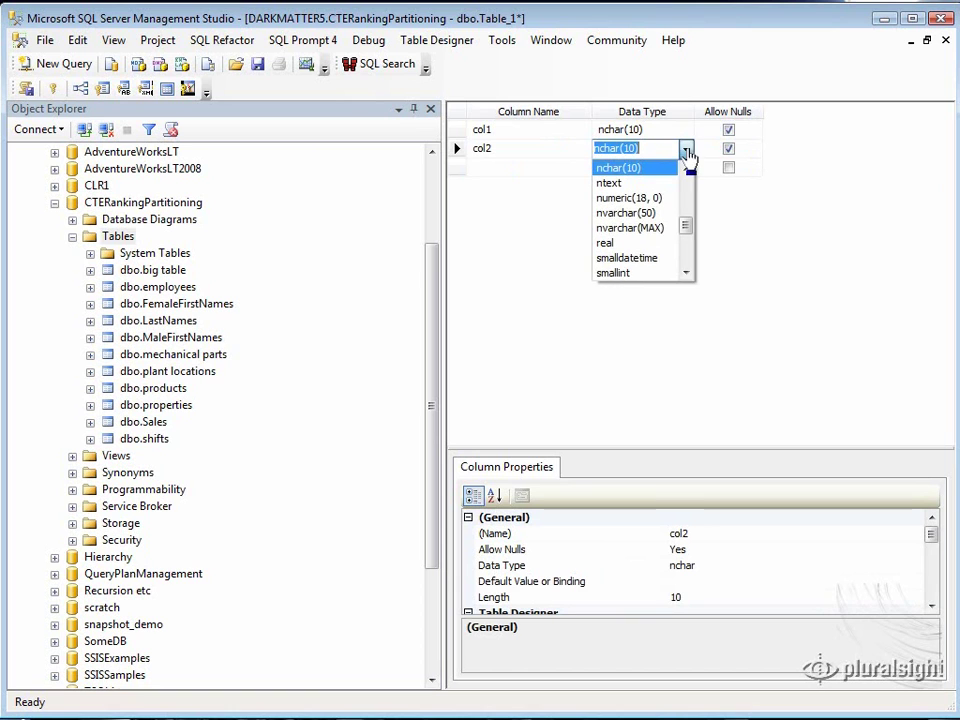
scroll(688, 221, "down", 1)
scroll(688, 221, "up", 2)
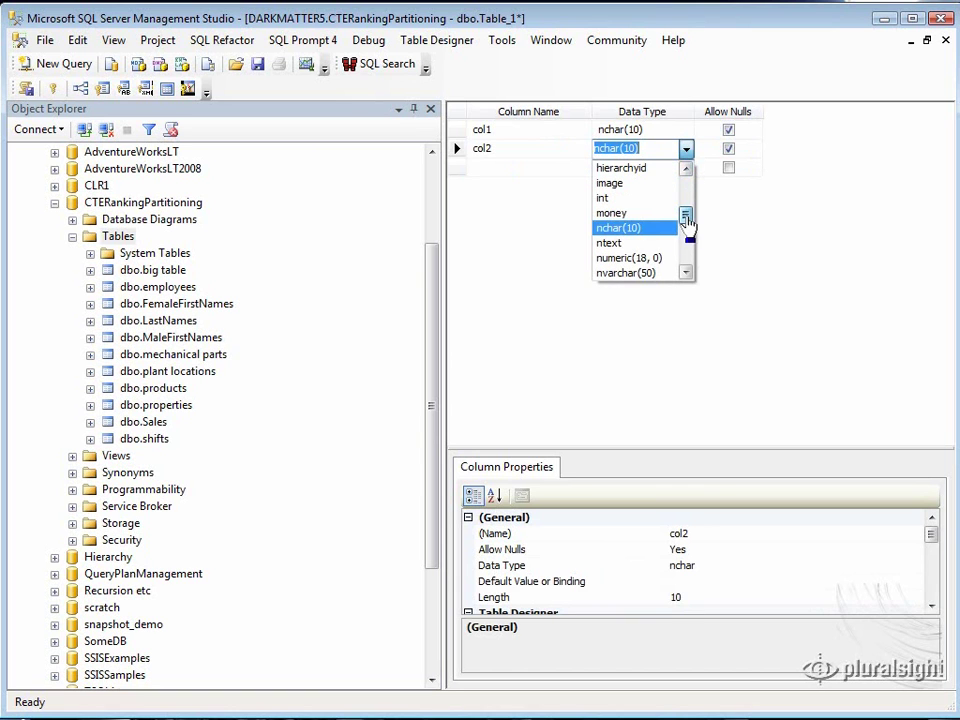
left_click(662, 207)
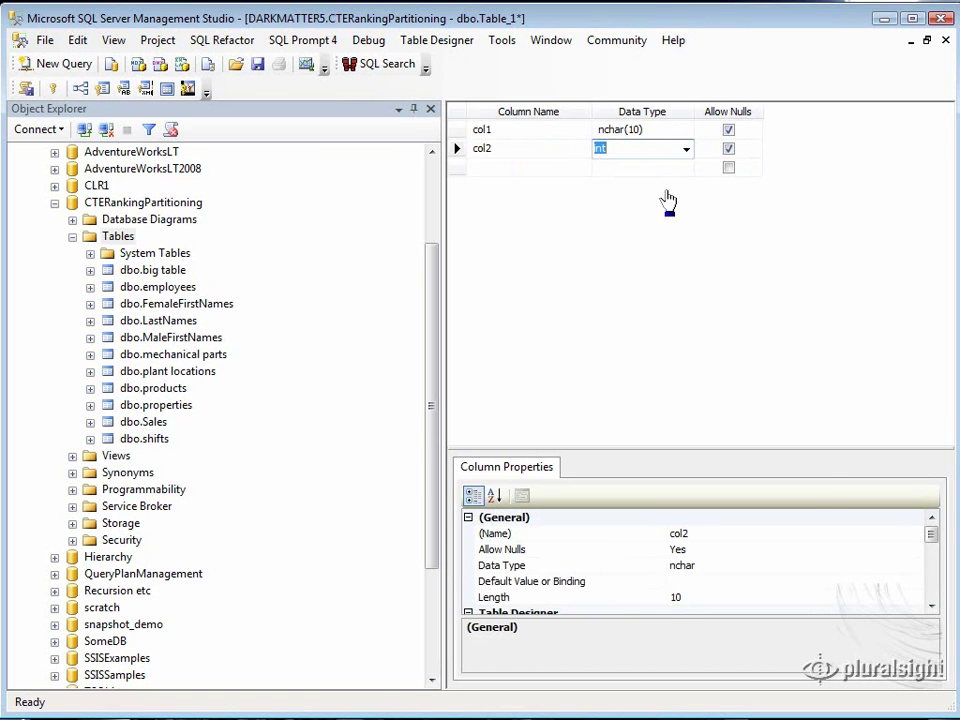
Enlarge the column properties area and examine the Table Designer properties of col2.
left_click_drag(722, 459, 704, 205)
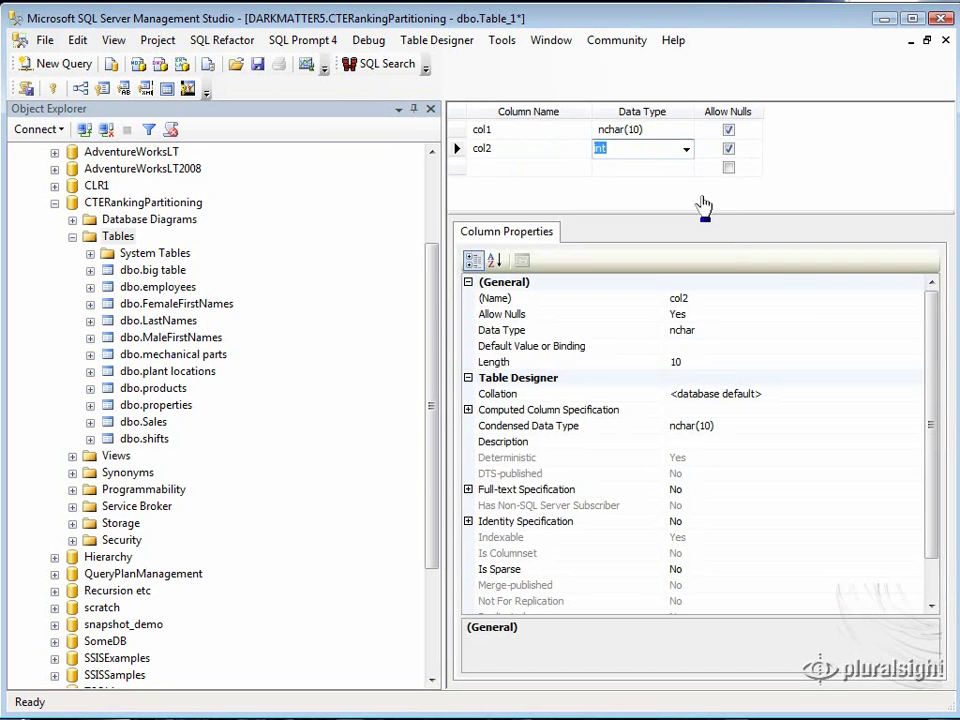
left_click(932, 345)
left_click_drag(932, 343, 932, 415)
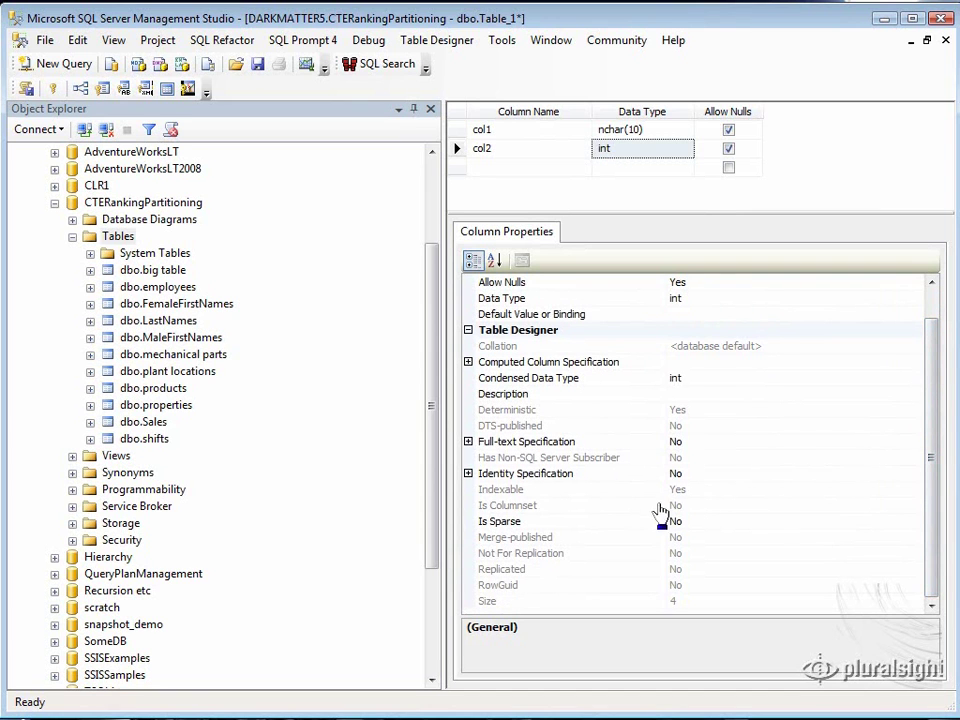
Make col2 an identity column with an identity increment of 2.
left_click(468, 474)
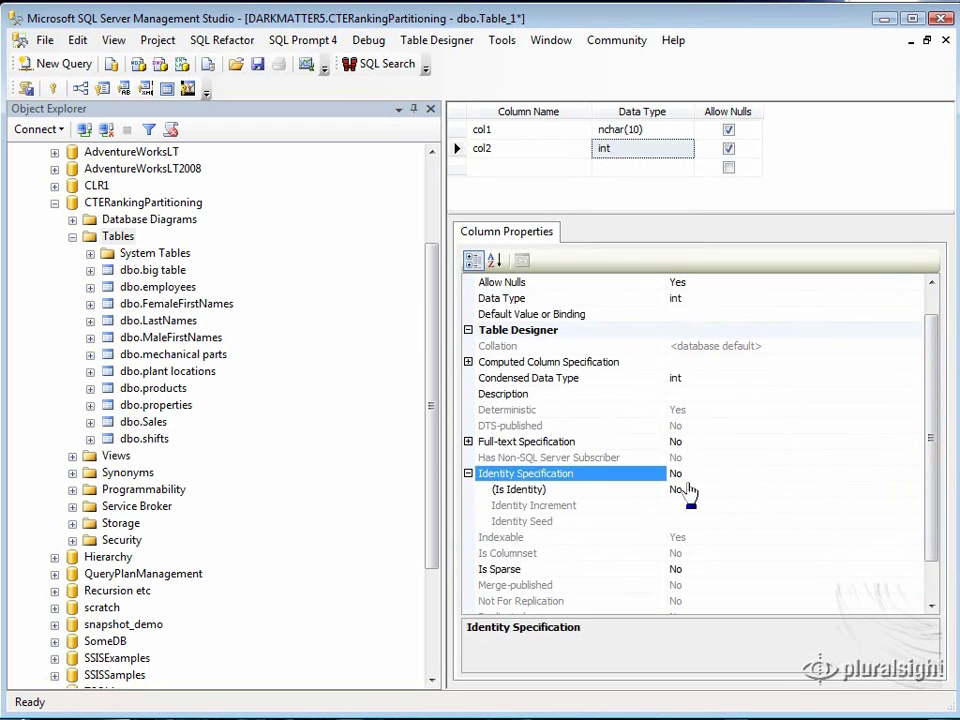
left_click(912, 492)
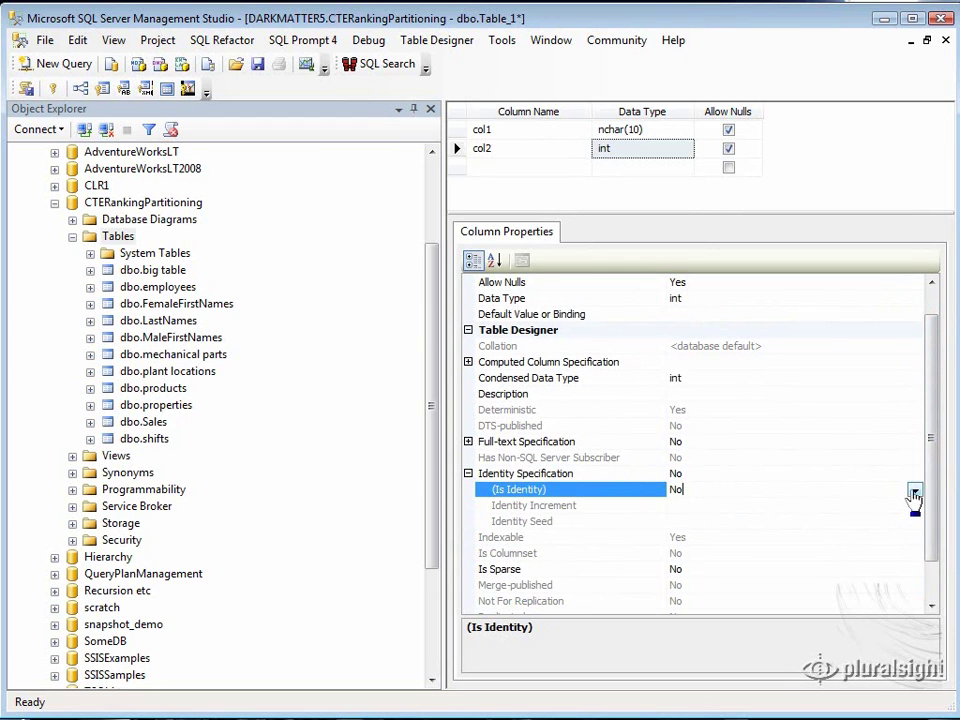
left_click(914, 491)
left_click(685, 506)
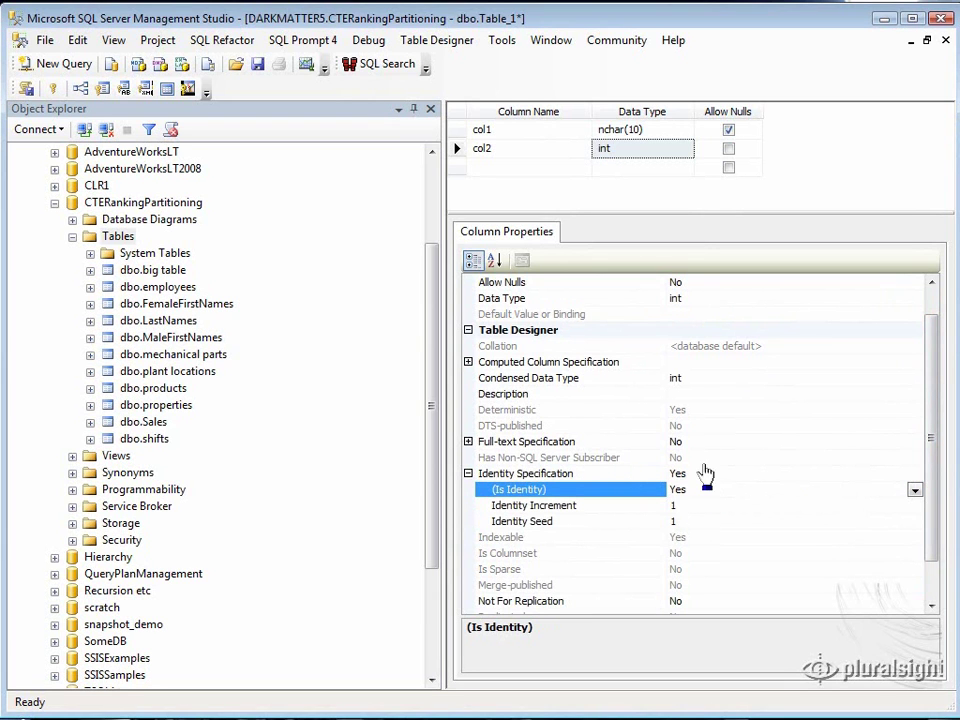
left_click(686, 508)
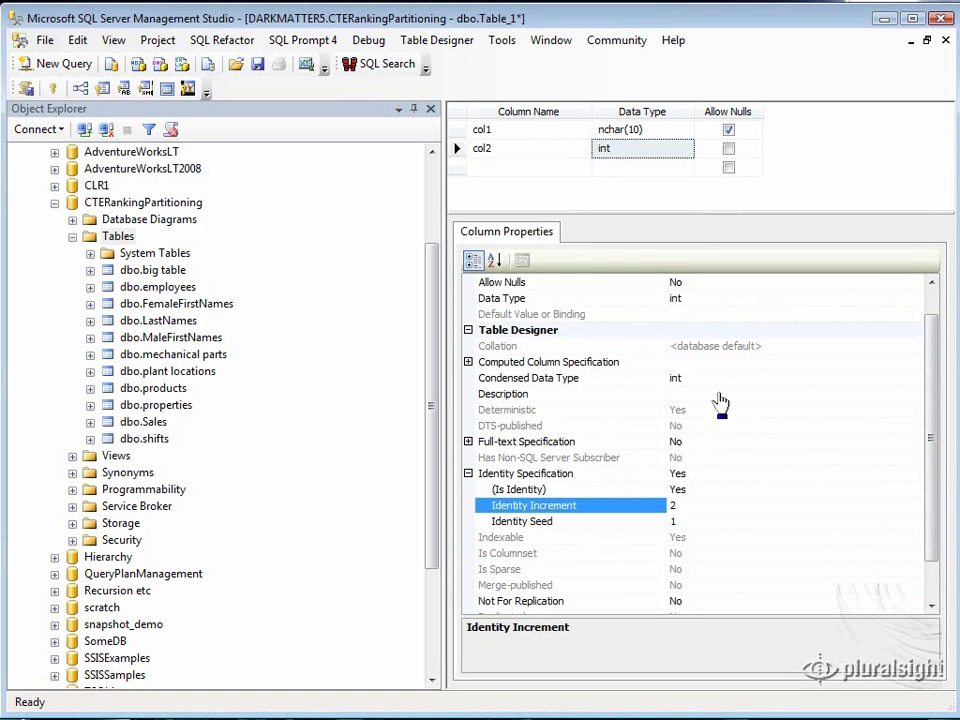
left_click(617, 410)
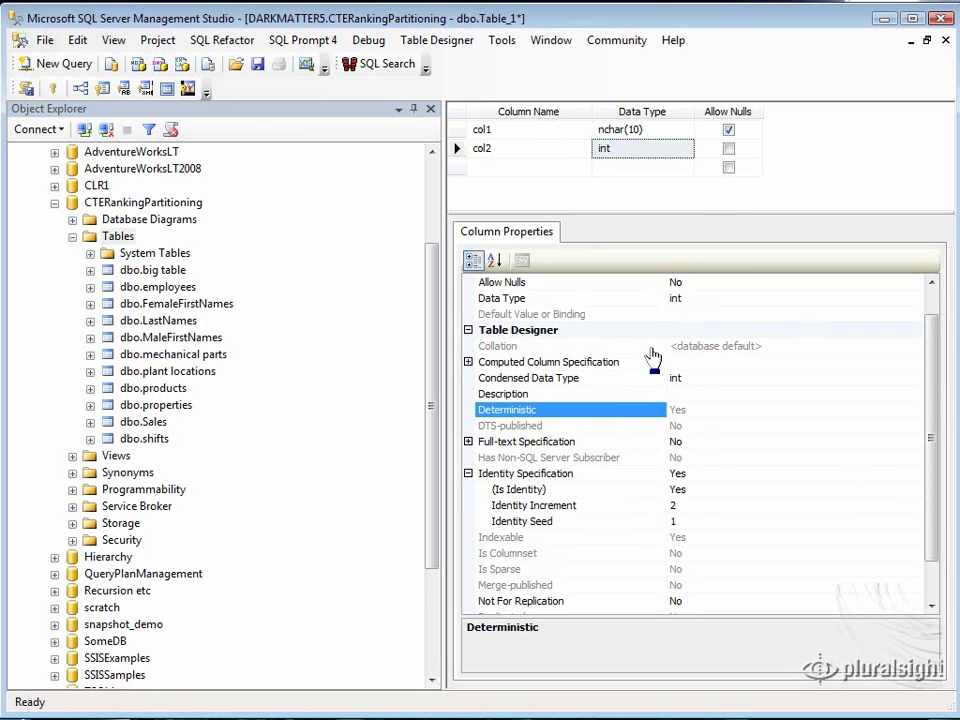
Save the new table under the name mytable and close its design window.
left_click(258, 68)
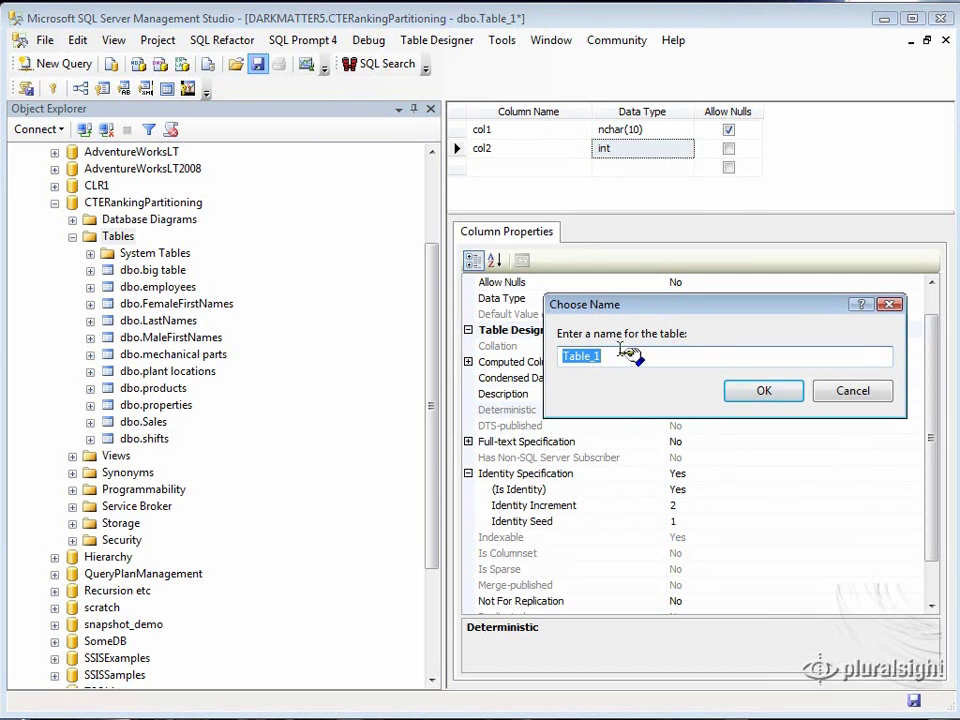
type("mytab")
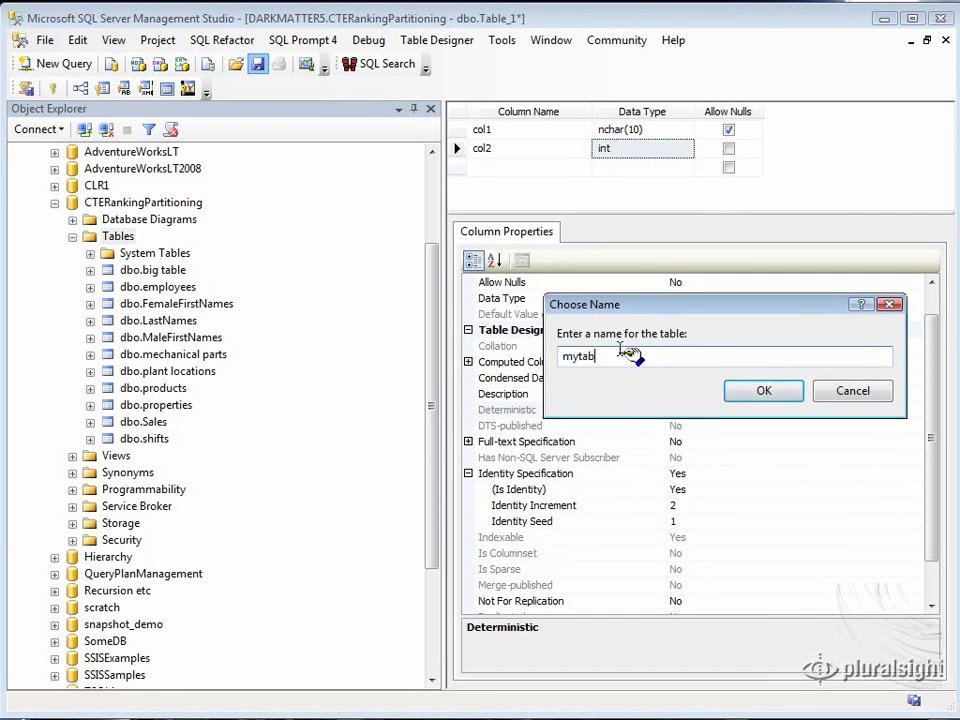
type("le")
left_click(763, 392)
left_click(763, 405)
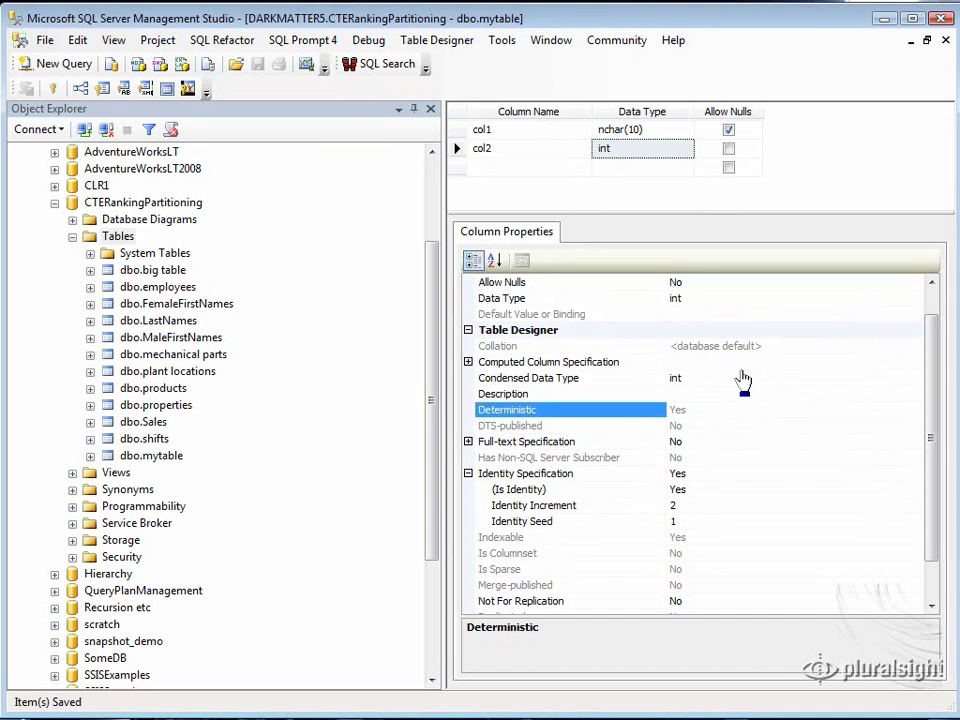
left_click(945, 43)
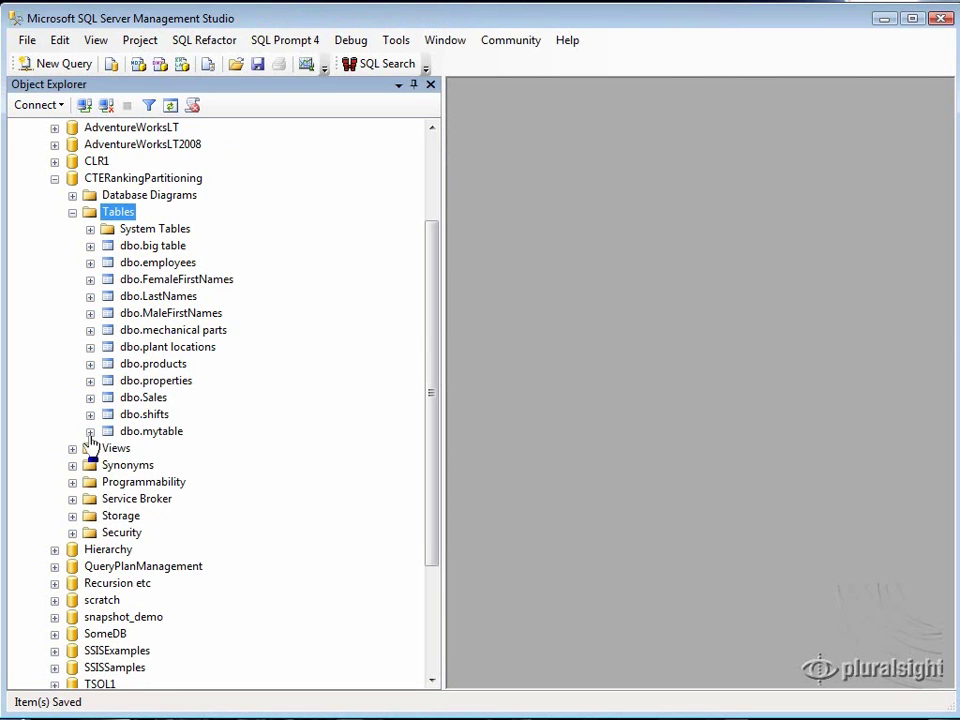
Examine the columns of dbo.mytable and the columns and indexes of dbo.employees, and collapse both tables.
left_click(90, 431)
left_click(108, 448)
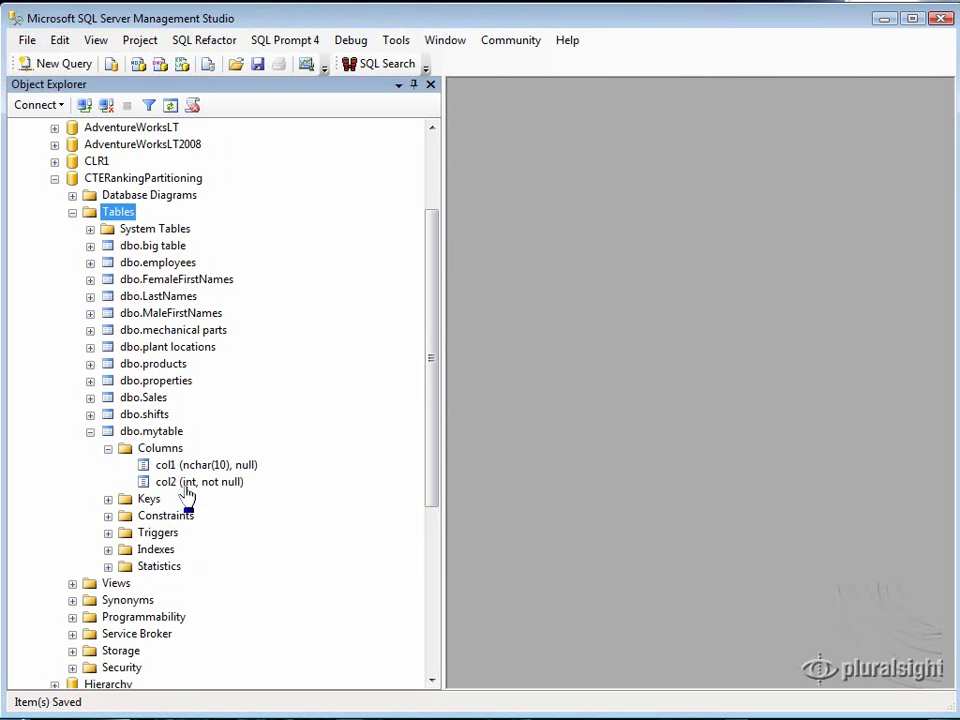
left_click(90, 263)
left_click(108, 280)
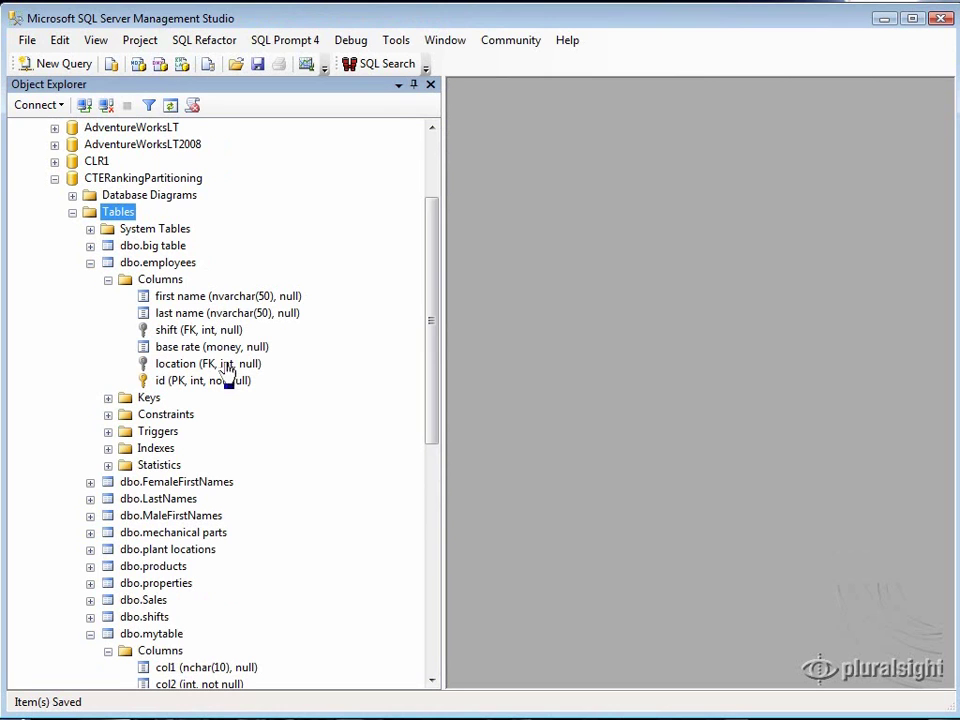
left_click(108, 448)
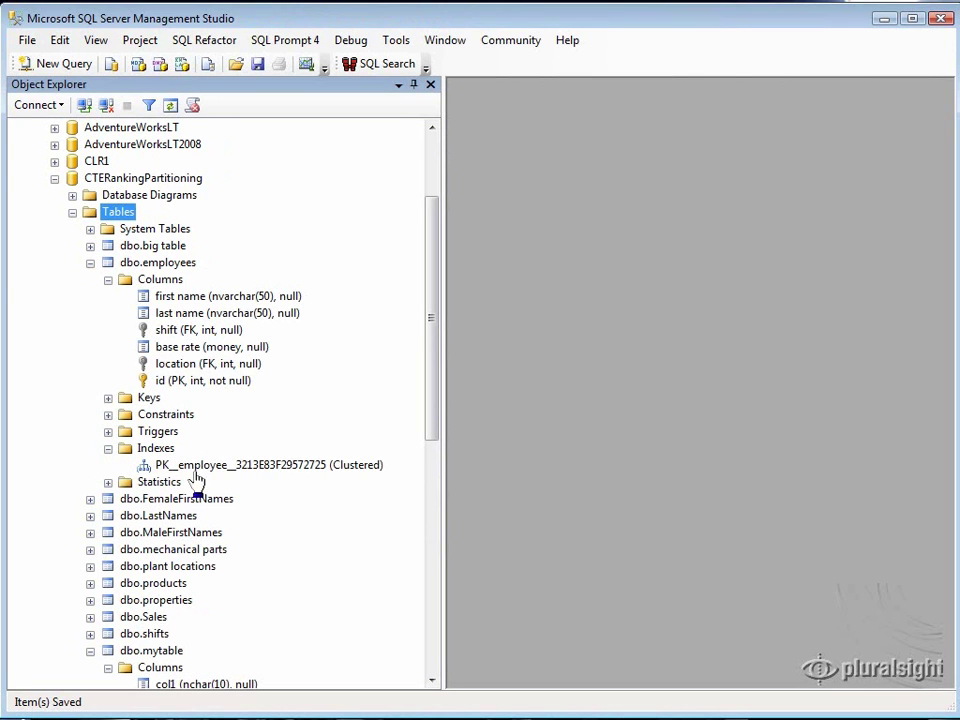
left_click(161, 468)
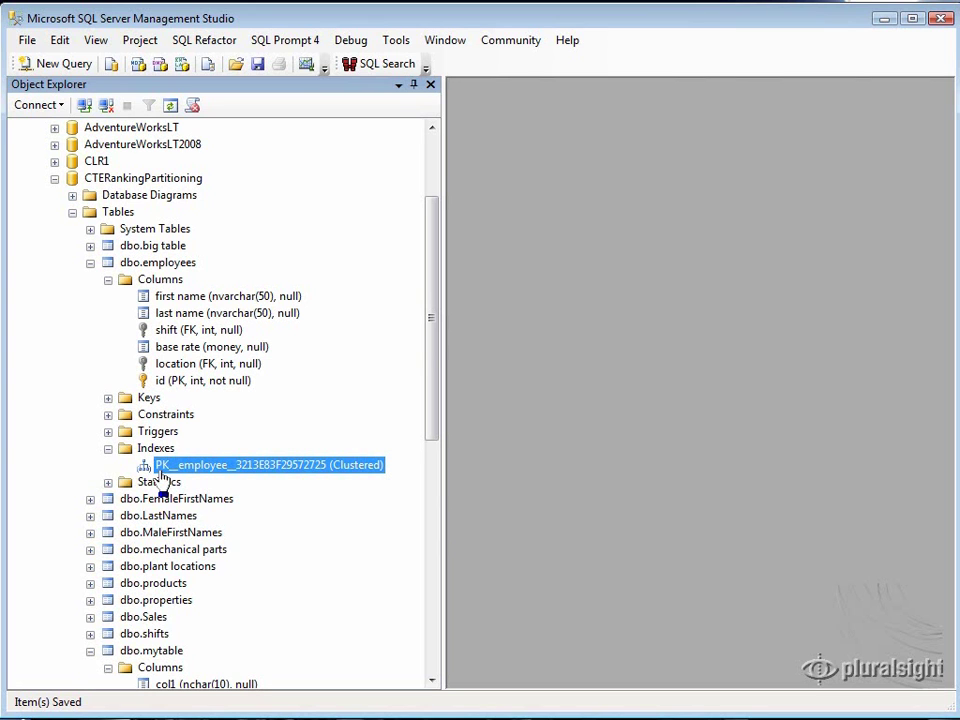
left_click(90, 262)
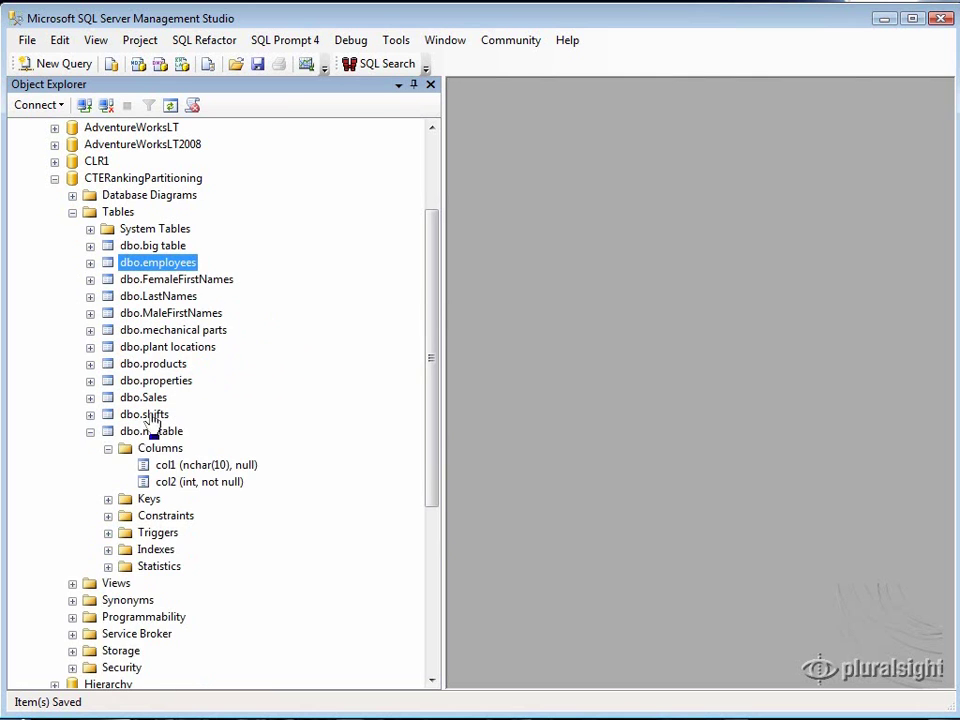
left_click(90, 431)
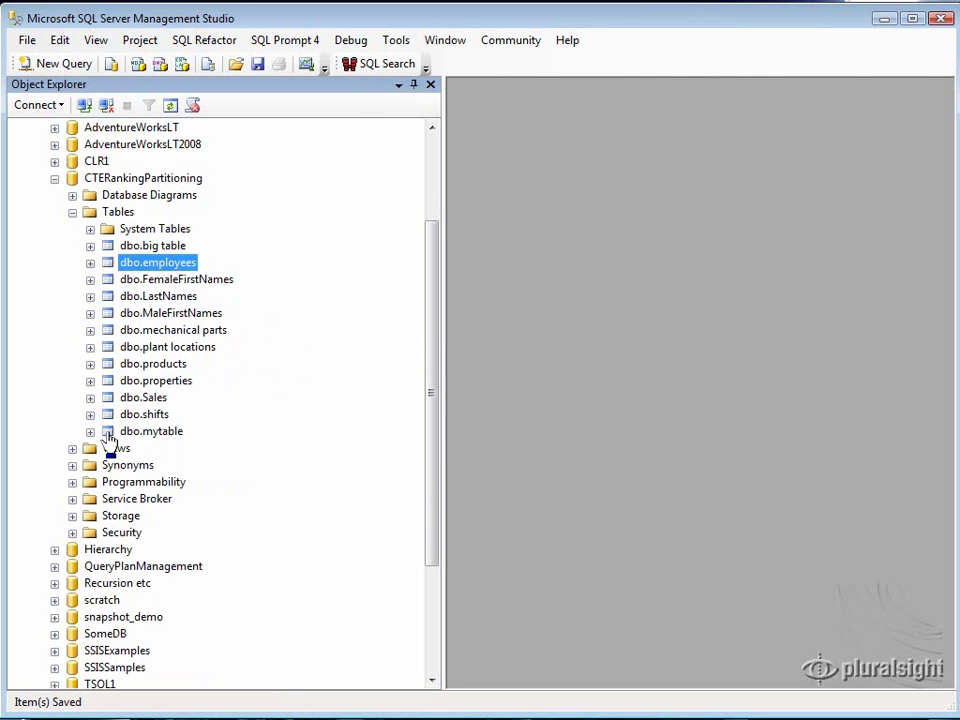
Delete dbo.mytable after checking both the objects that depend on it and the objects on which it depends.
right_click(109, 434)
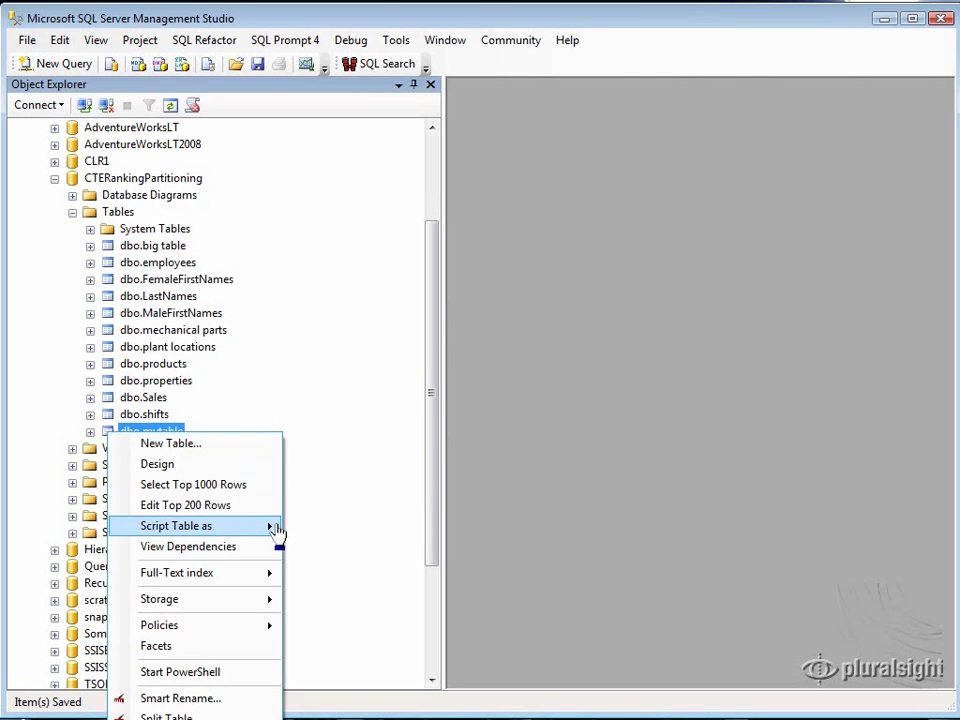
left_click(433, 471)
left_click_drag(433, 471, 435, 579)
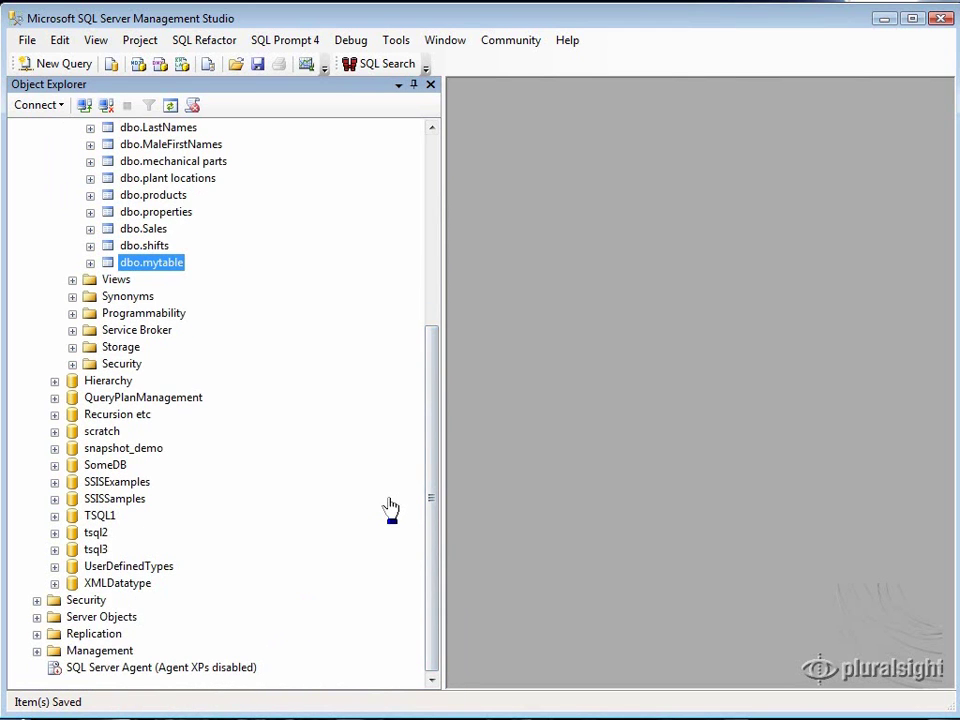
right_click(121, 265)
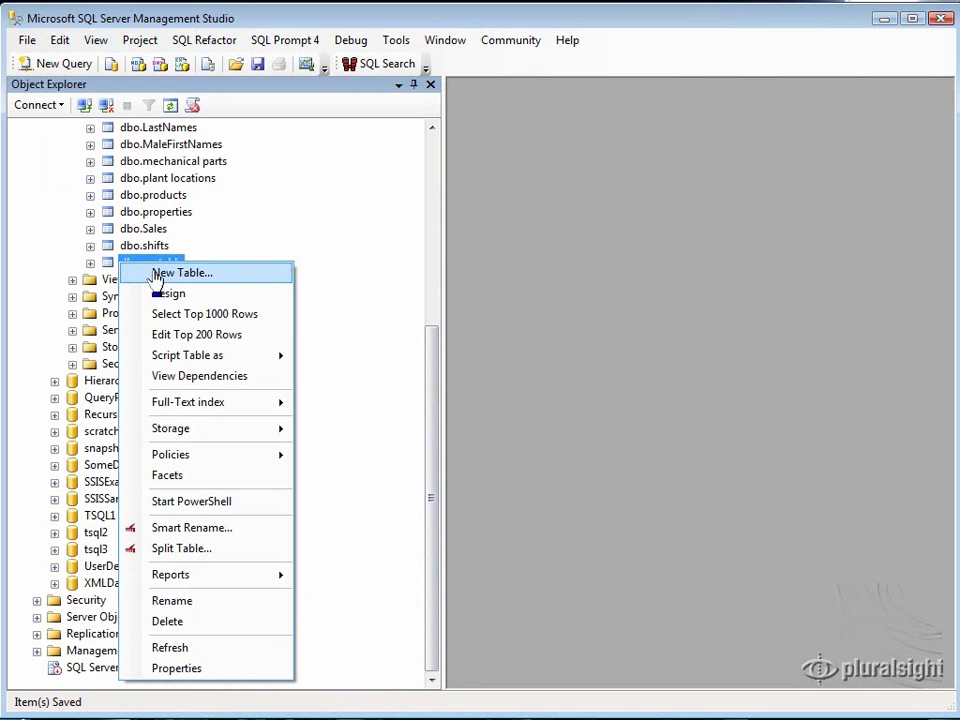
left_click(198, 632)
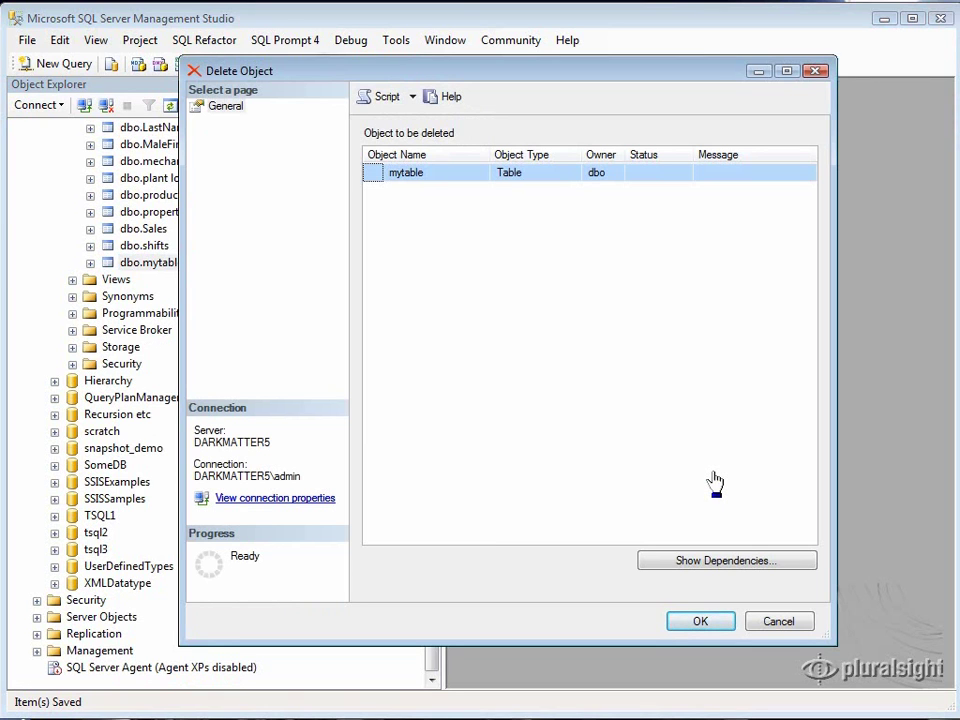
left_click(722, 564)
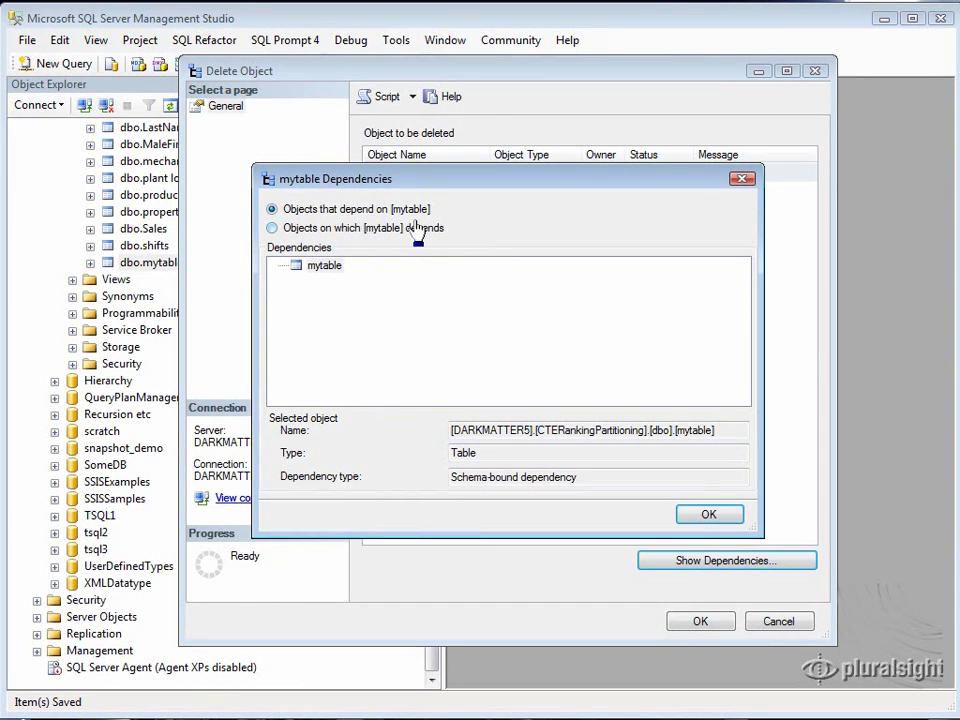
left_click(272, 229)
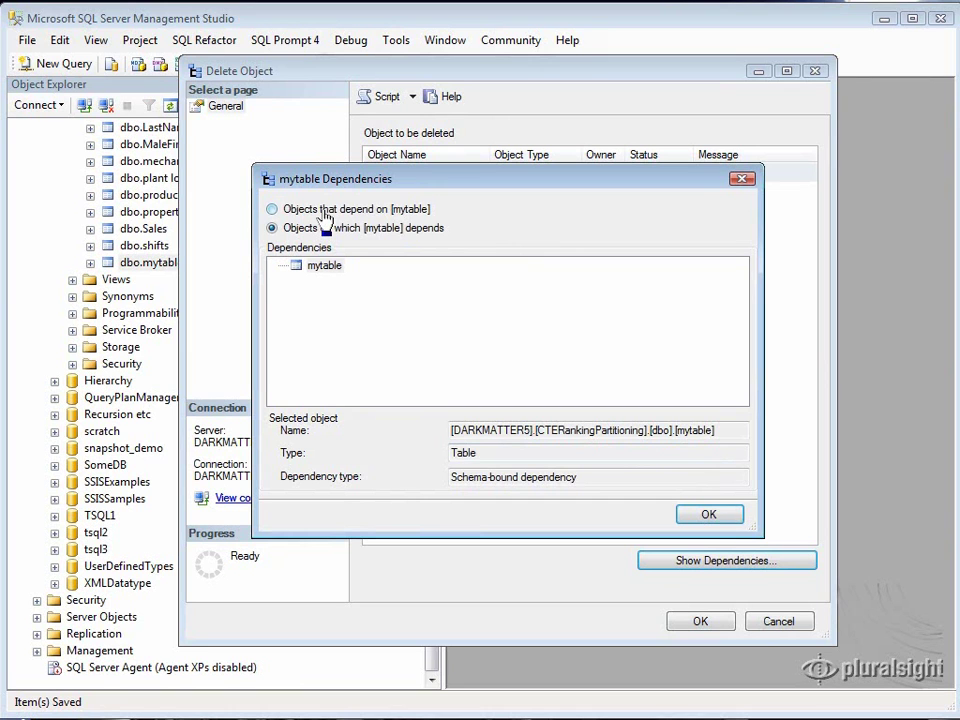
left_click(709, 514)
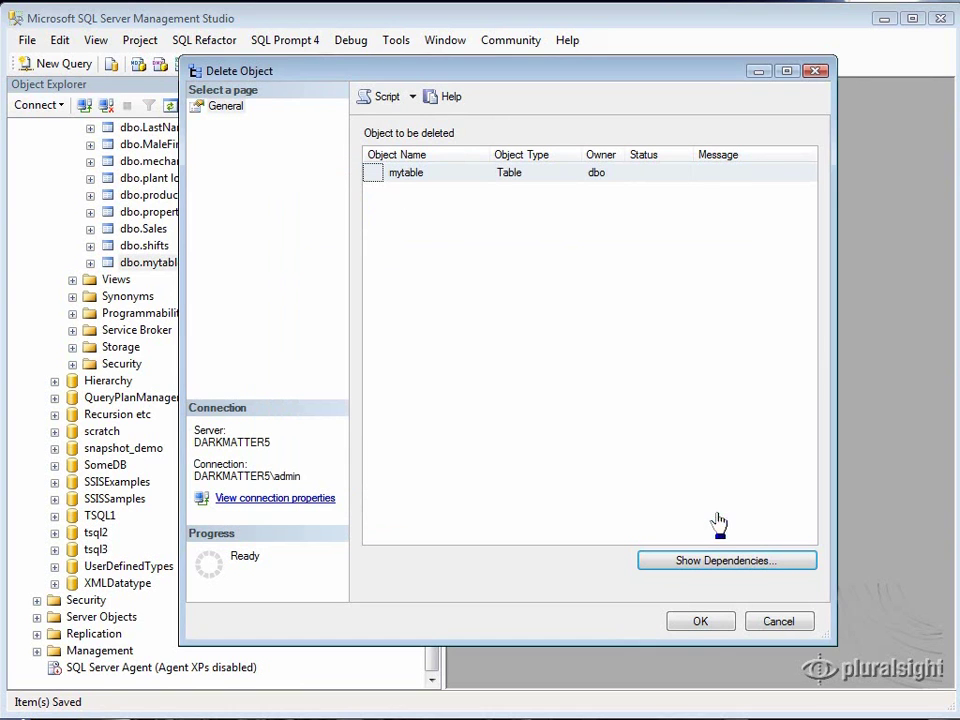
left_click(699, 624)
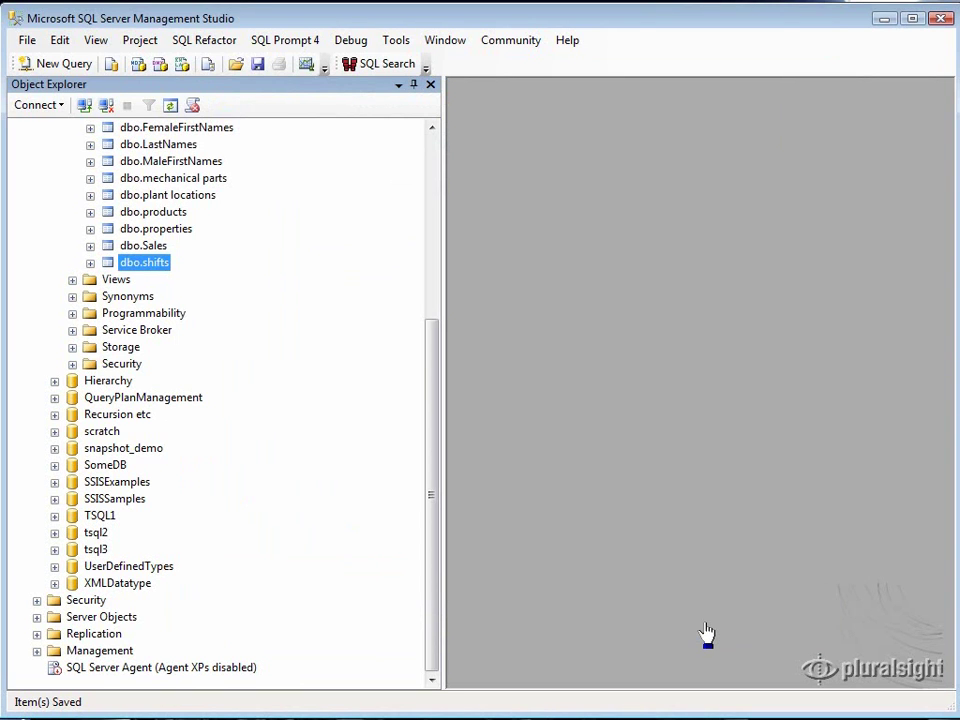
Expand the Programmability folder of CTERankingPartitioning and look into its stored procedures.
left_click(72, 314)
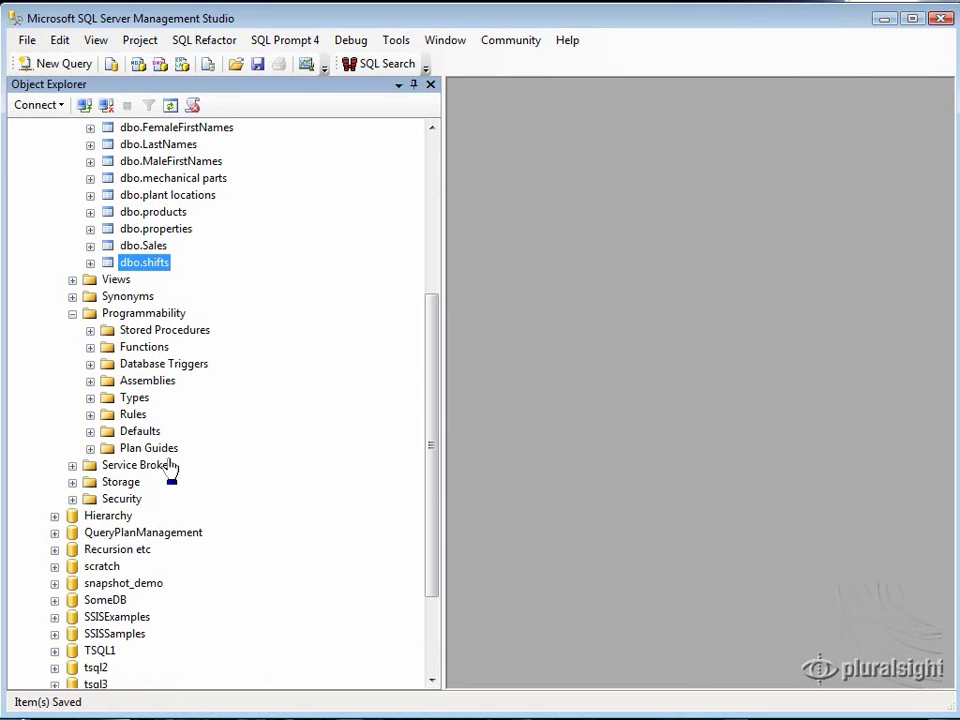
left_click(90, 330)
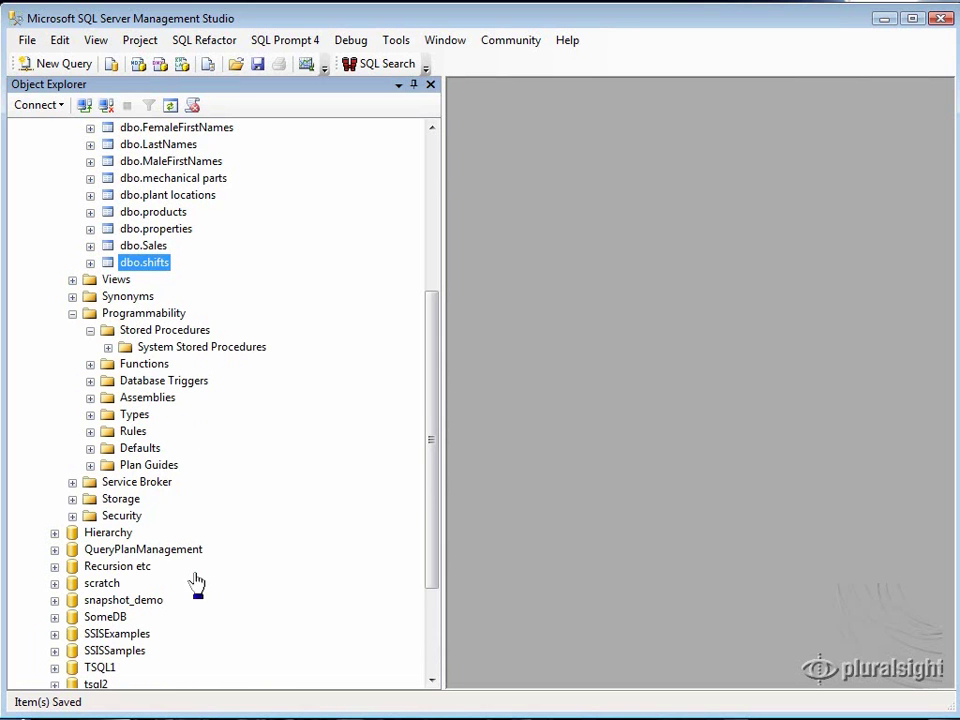
left_click(90, 330)
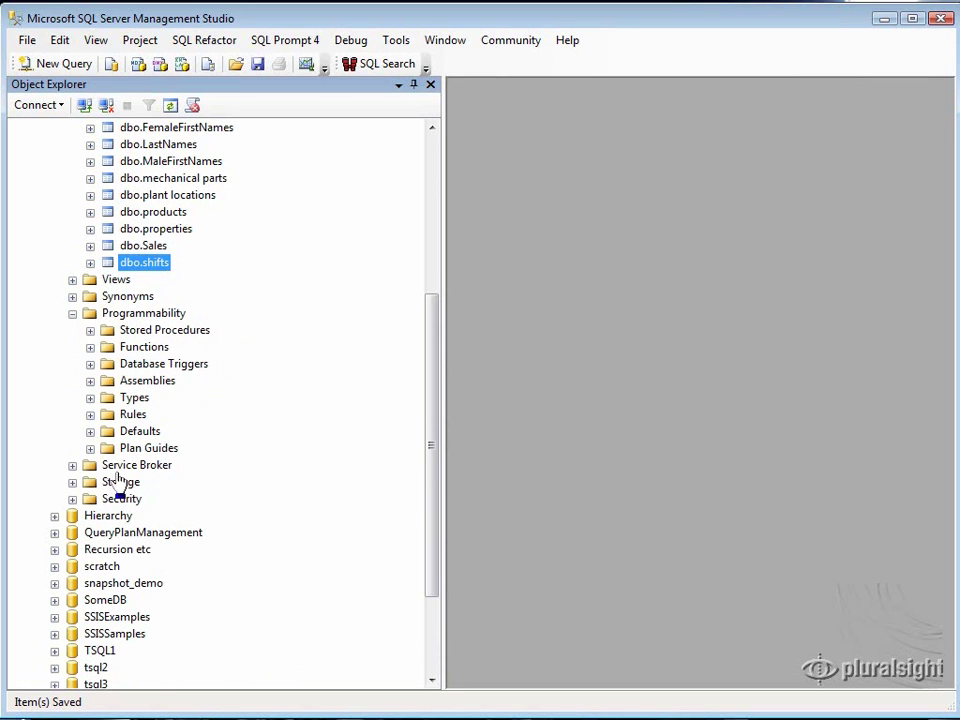
Examine the parameters of the table-valued function dbo.getEmployeePage and collapse the Functions folder.
left_click(90, 347)
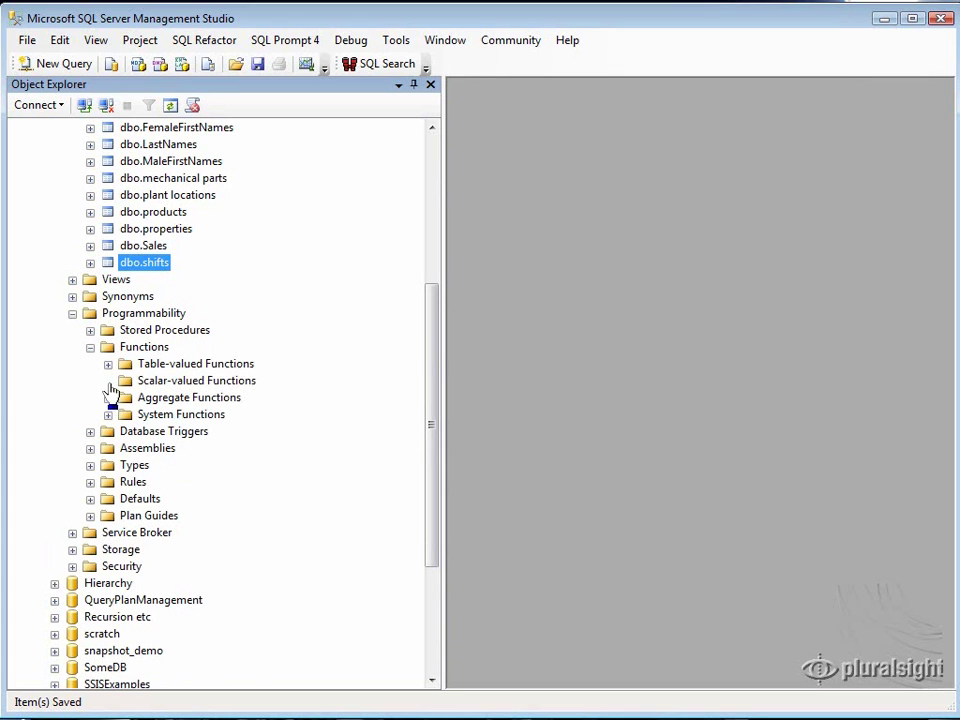
left_click(108, 364)
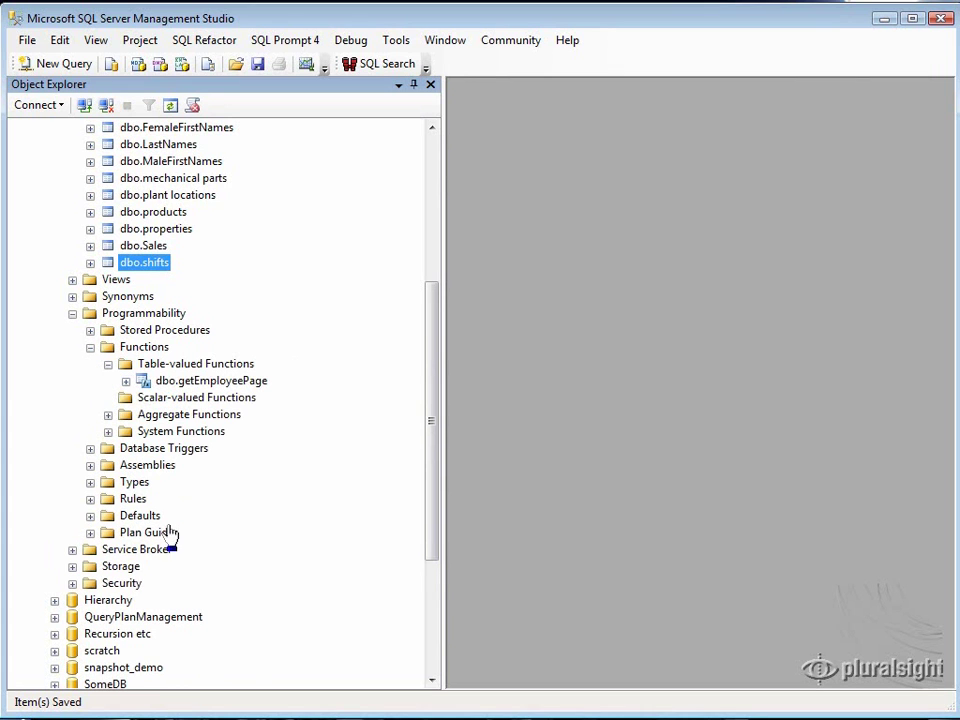
left_click(126, 381)
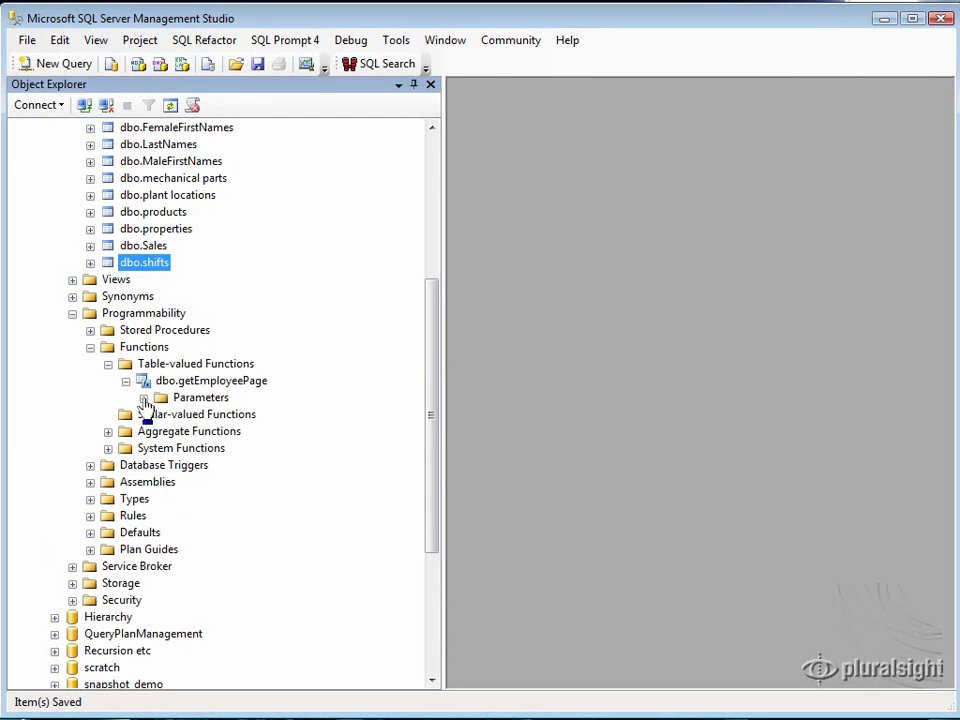
left_click(144, 399)
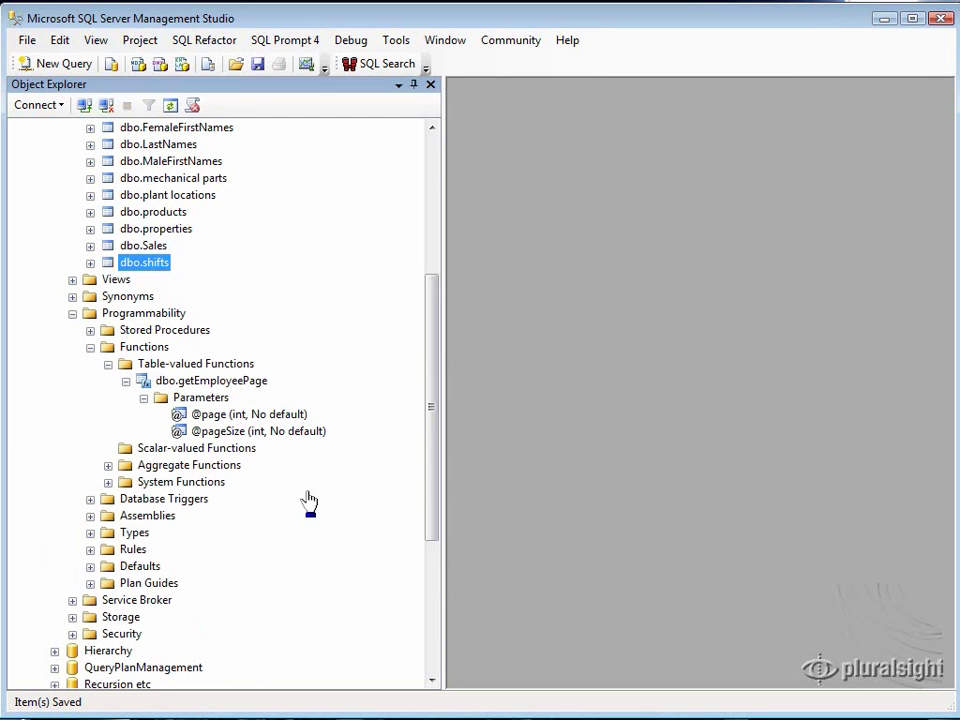
left_click(90, 347)
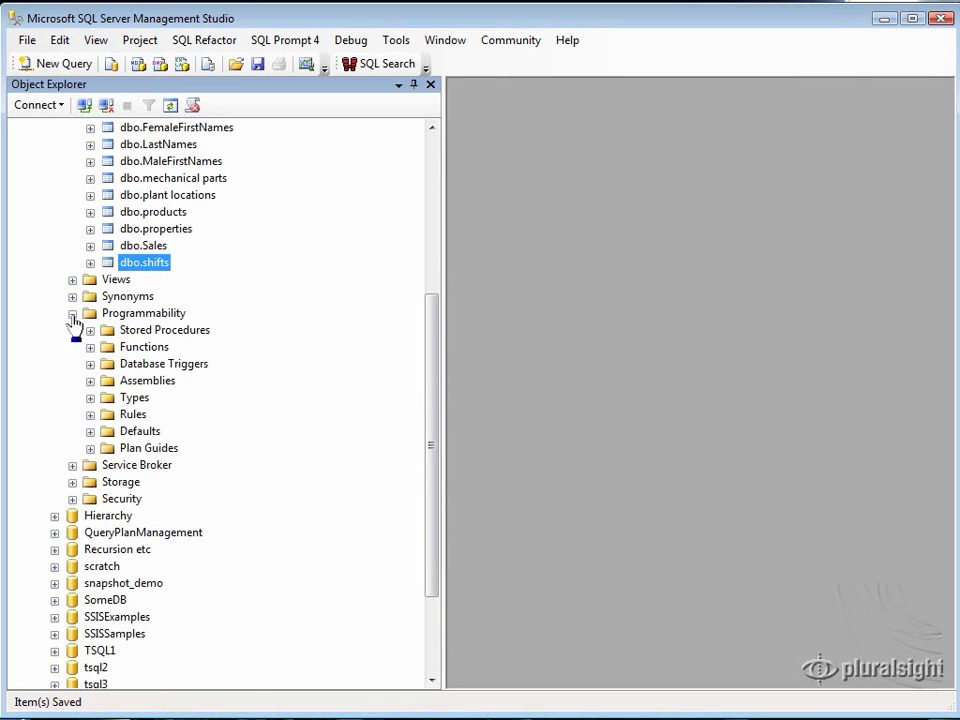
Examine the assemblies under Programmability in the CLR1 database.
left_click_drag(437, 365, 404, 207)
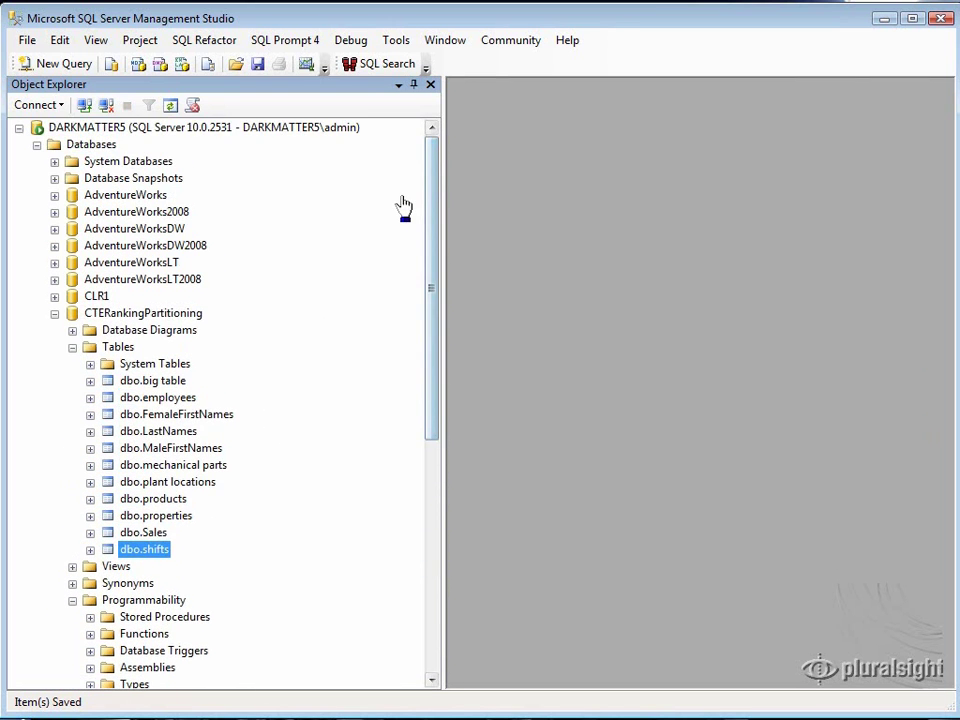
left_click(54, 297)
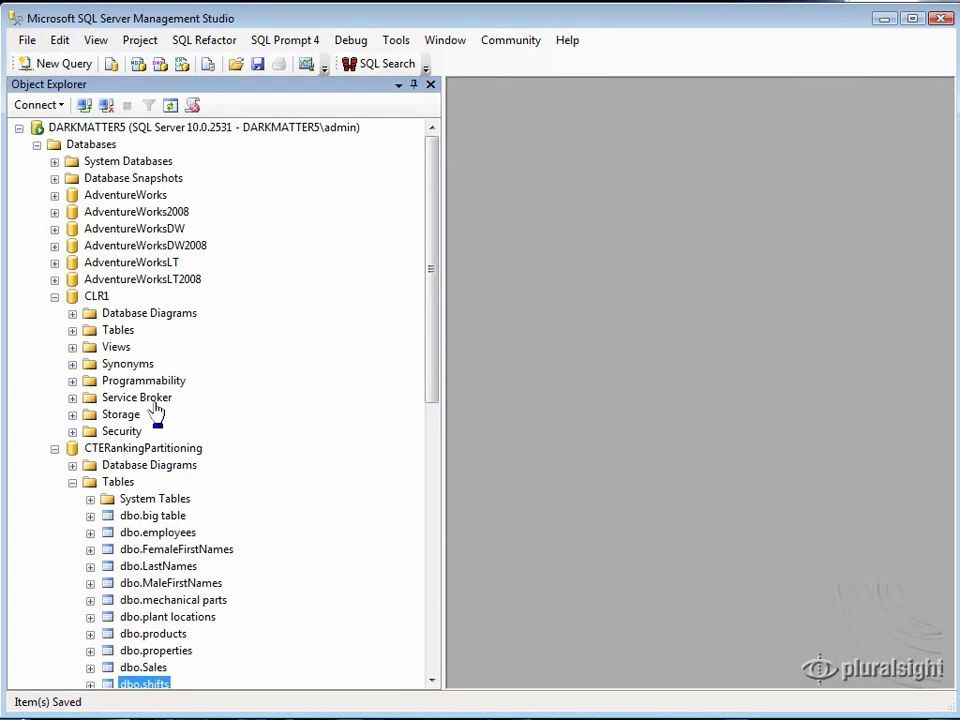
left_click(72, 381)
left_click_drag(440, 352, 427, 422)
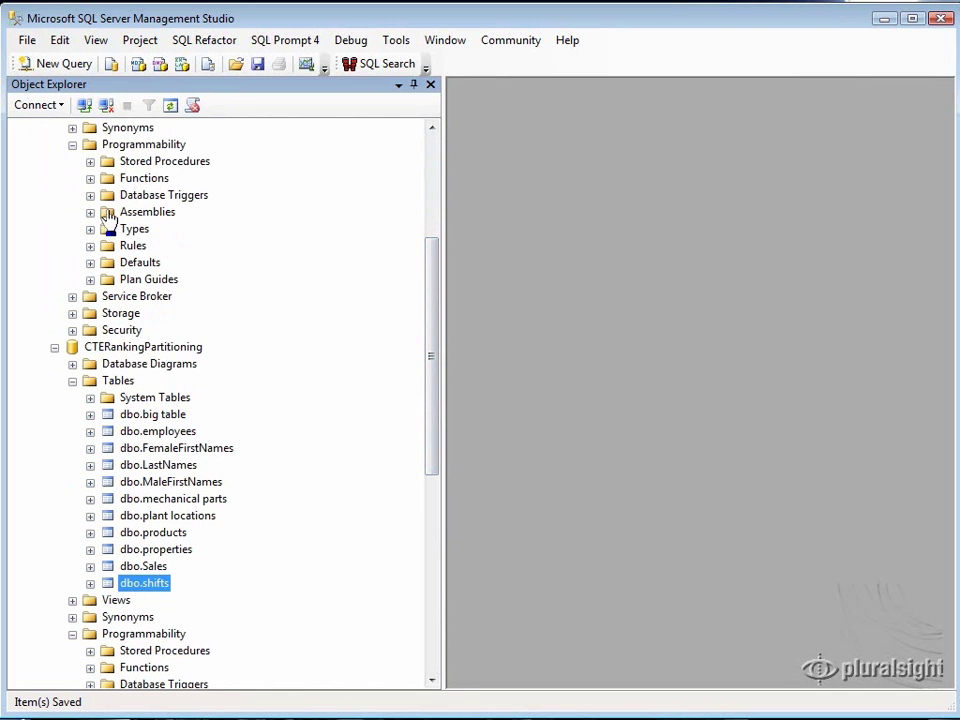
left_click(90, 212)
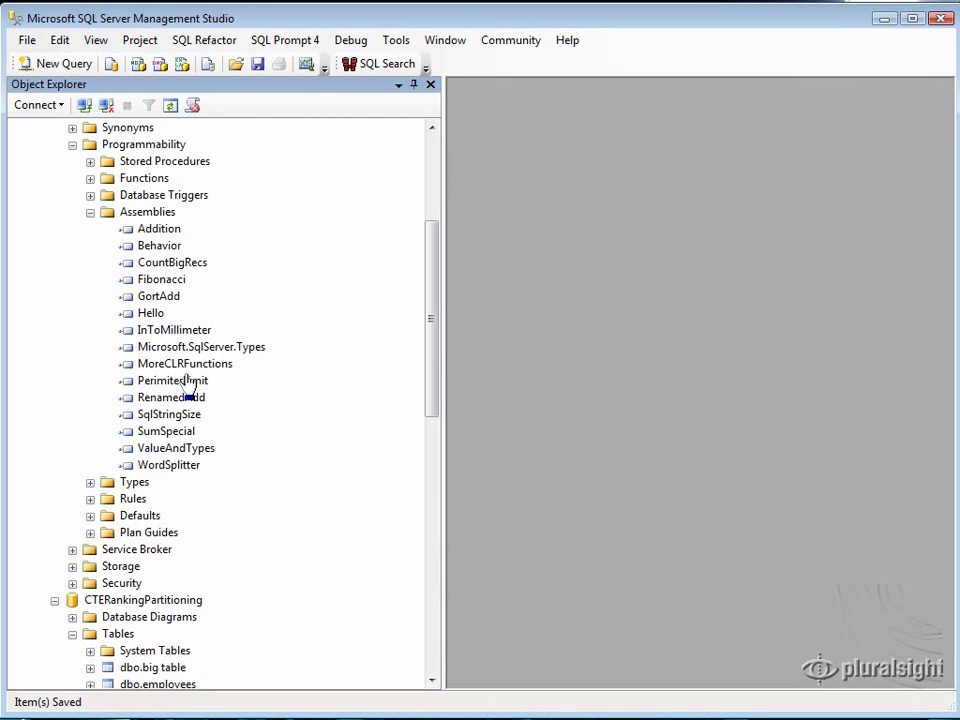
Script the Fibonacci assembly of CLR1 as a CREATE statement in a new query editor window.
right_click(165, 280)
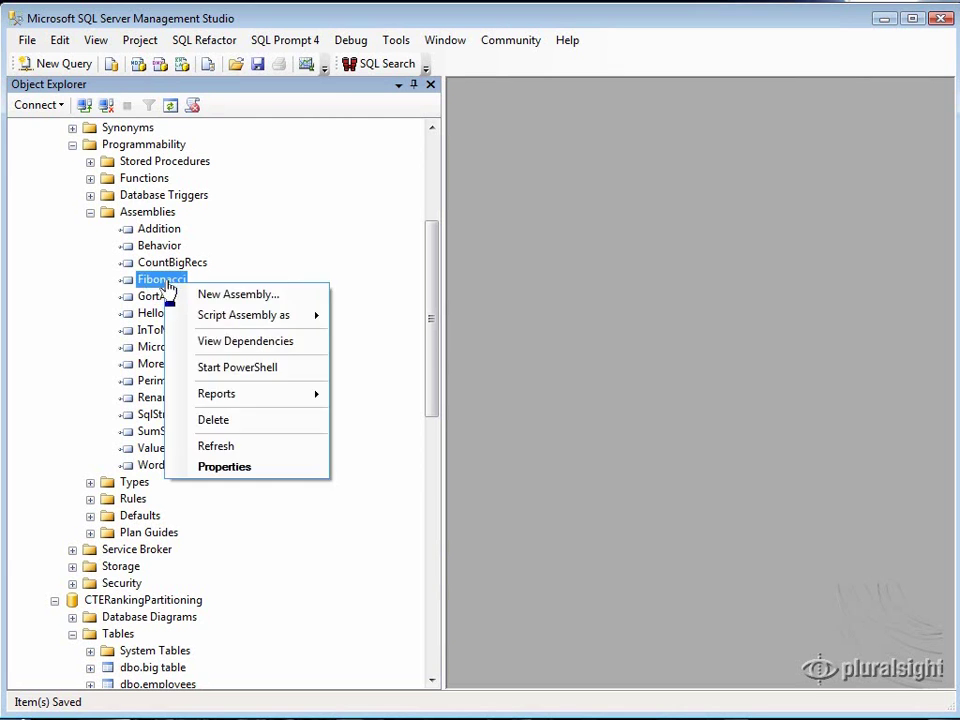
mouse_move(246, 320)
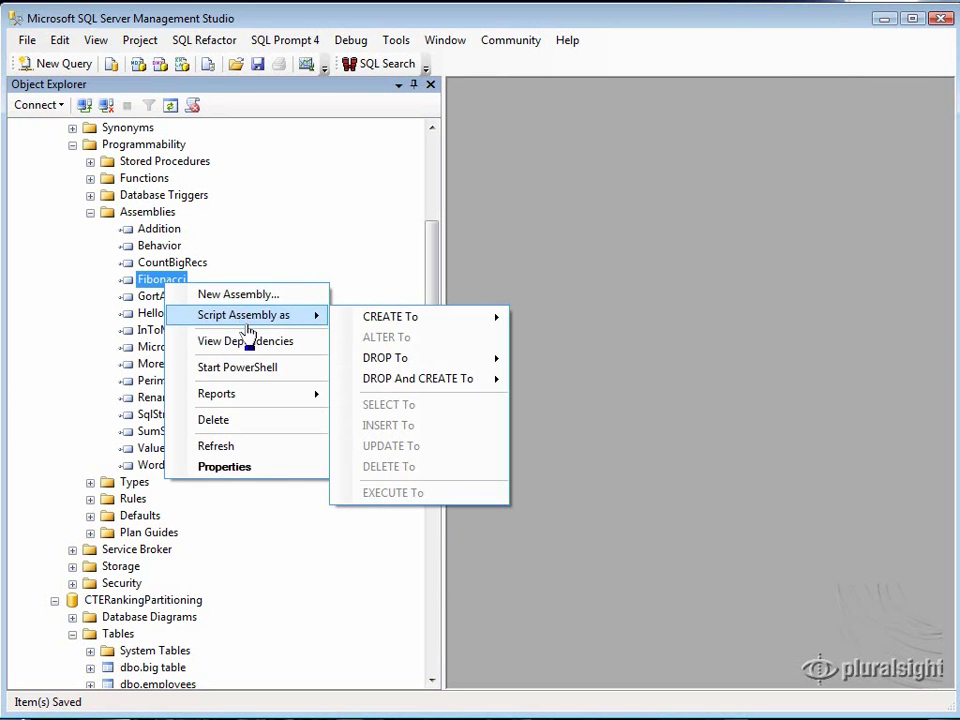
mouse_move(412, 326)
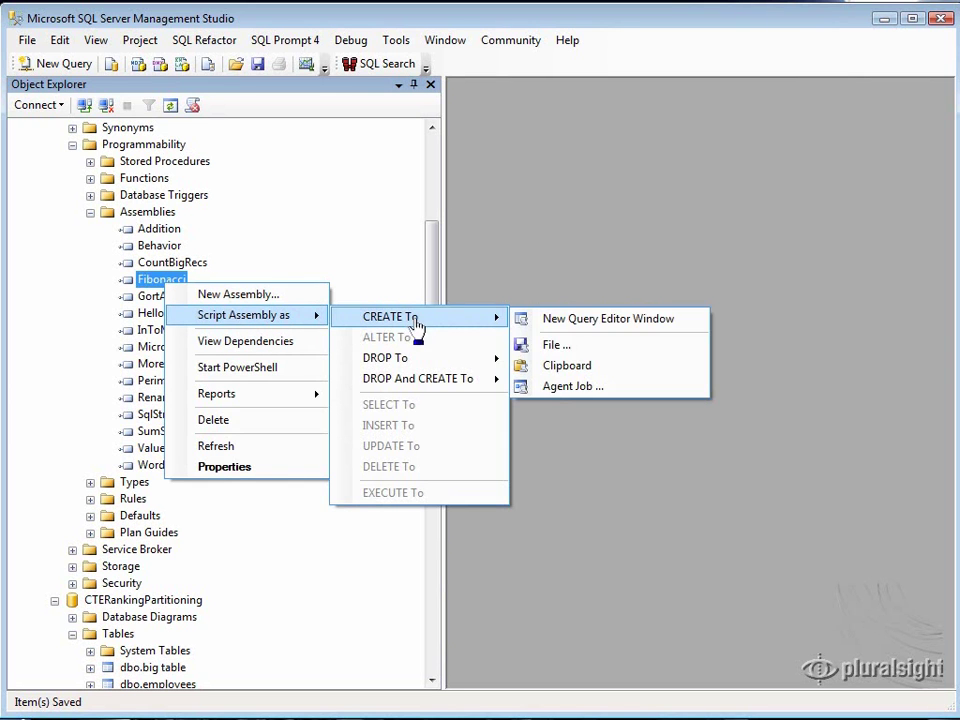
left_click(563, 322)
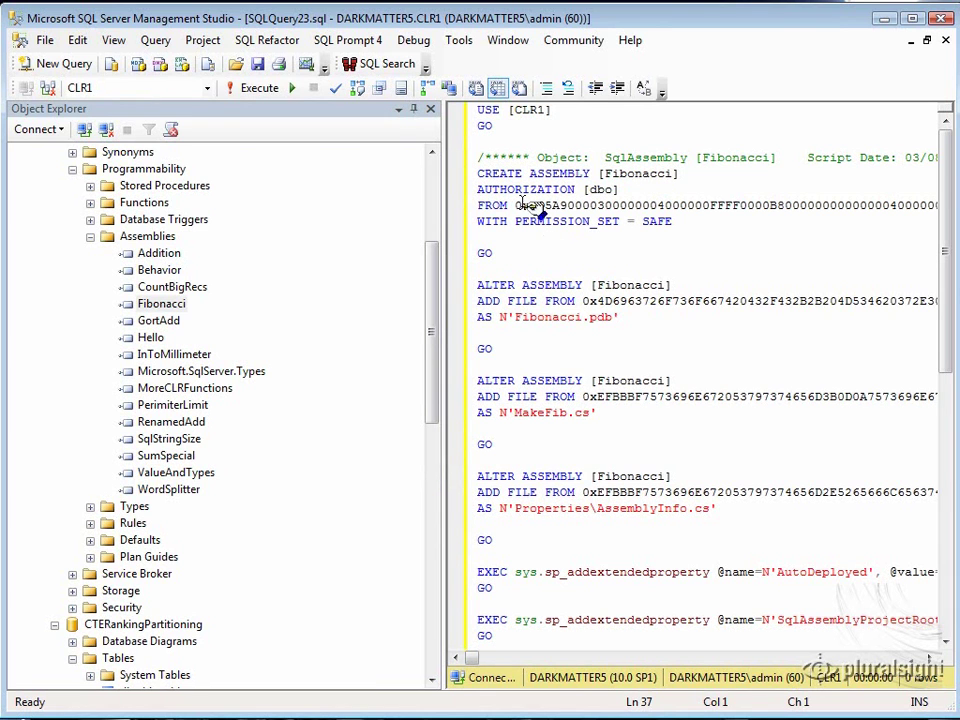
Examine the assembly's binary content and its Fibonacci.pdb, MakeFib.cs and AssemblyInfo.cs entries, and close the script with the CLR1 Assemblies folder collapsed.
left_click_drag(515, 205, 881, 205)
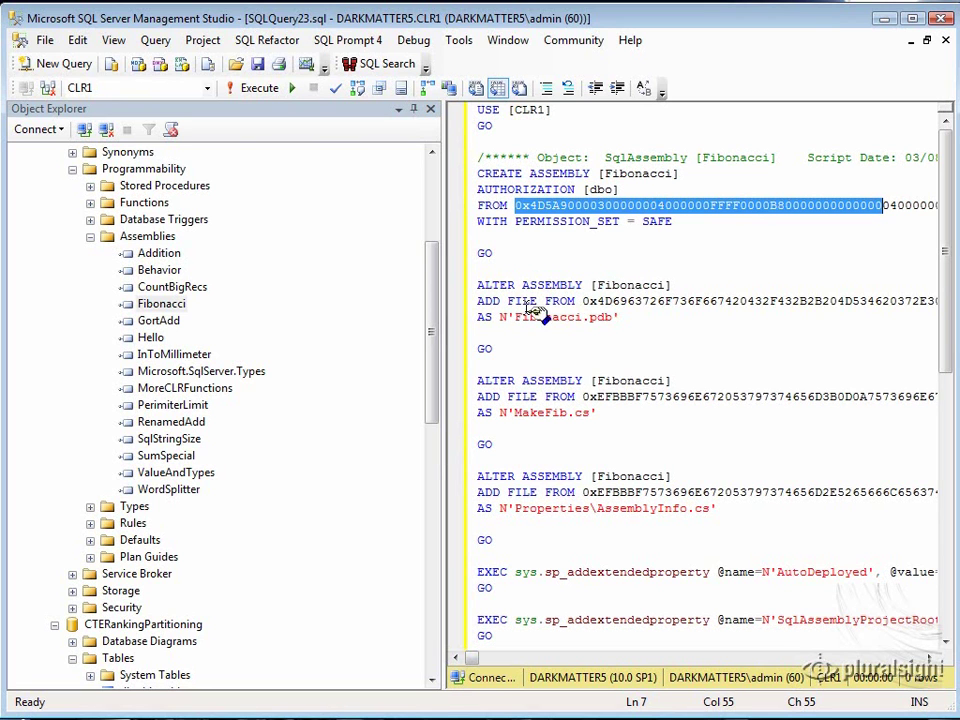
left_click_drag(583, 301, 926, 302)
left_click_drag(652, 303, 621, 317)
double_click(560, 317)
left_click(638, 301)
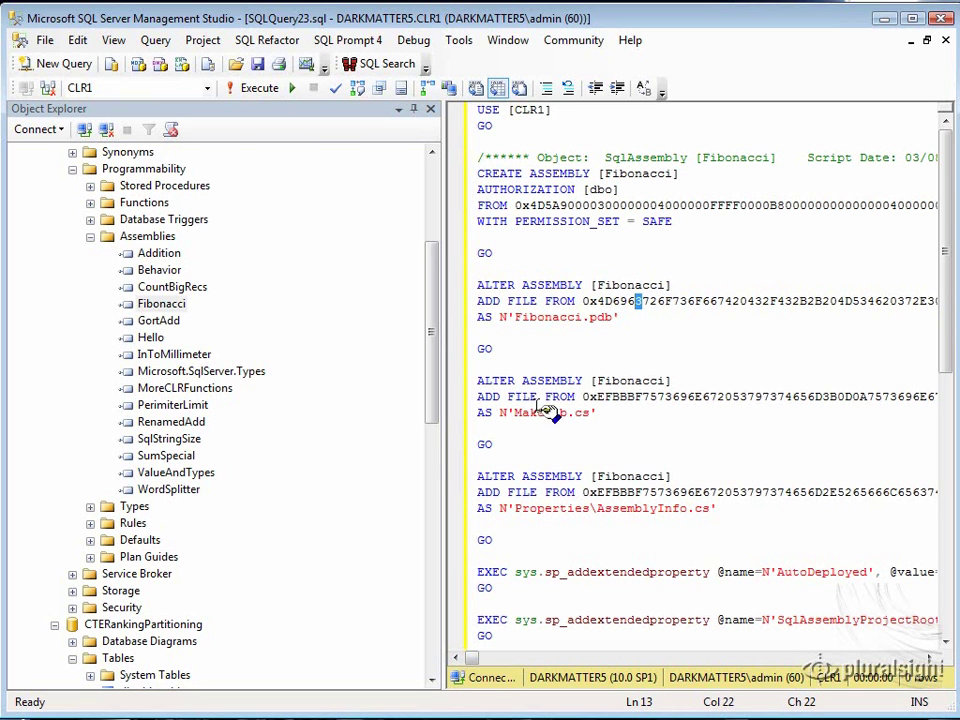
left_click_drag(514, 413, 600, 418)
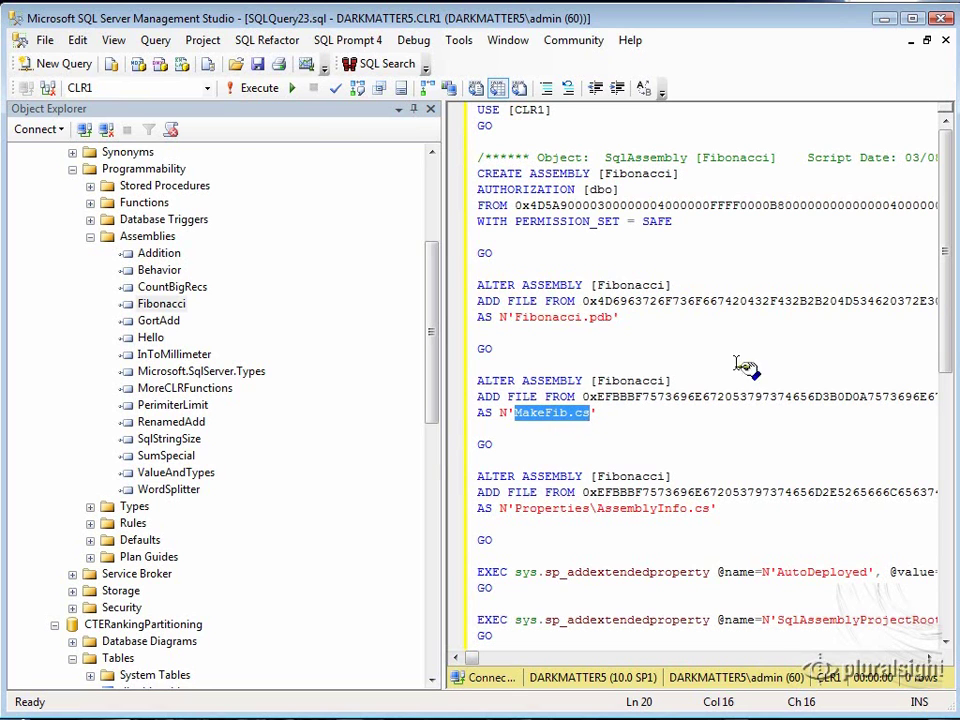
left_click_drag(507, 508, 718, 509)
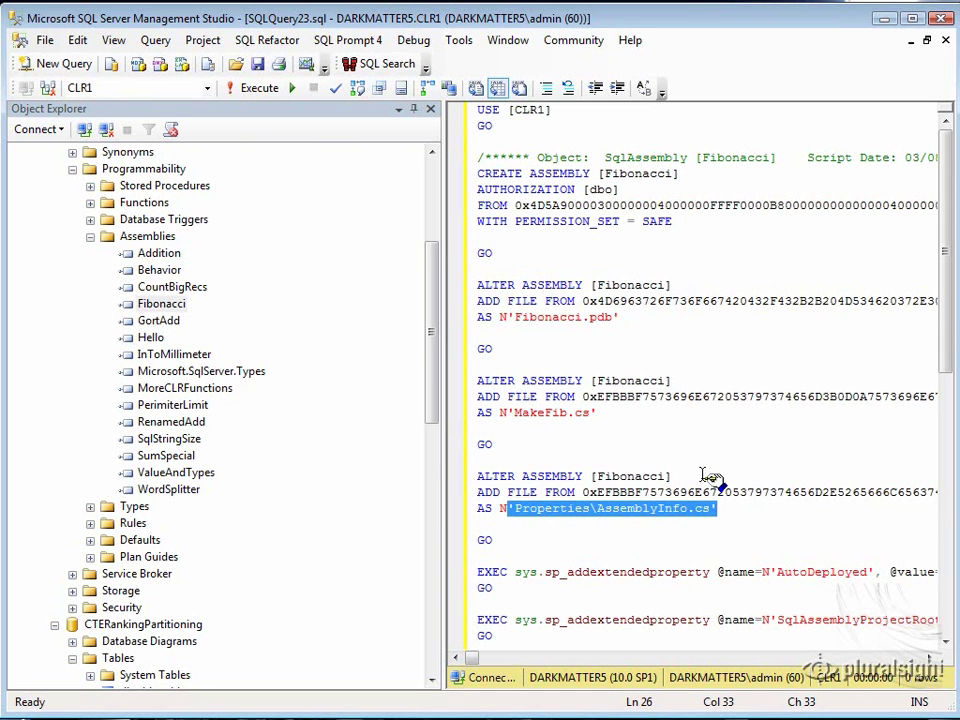
left_click(90, 236)
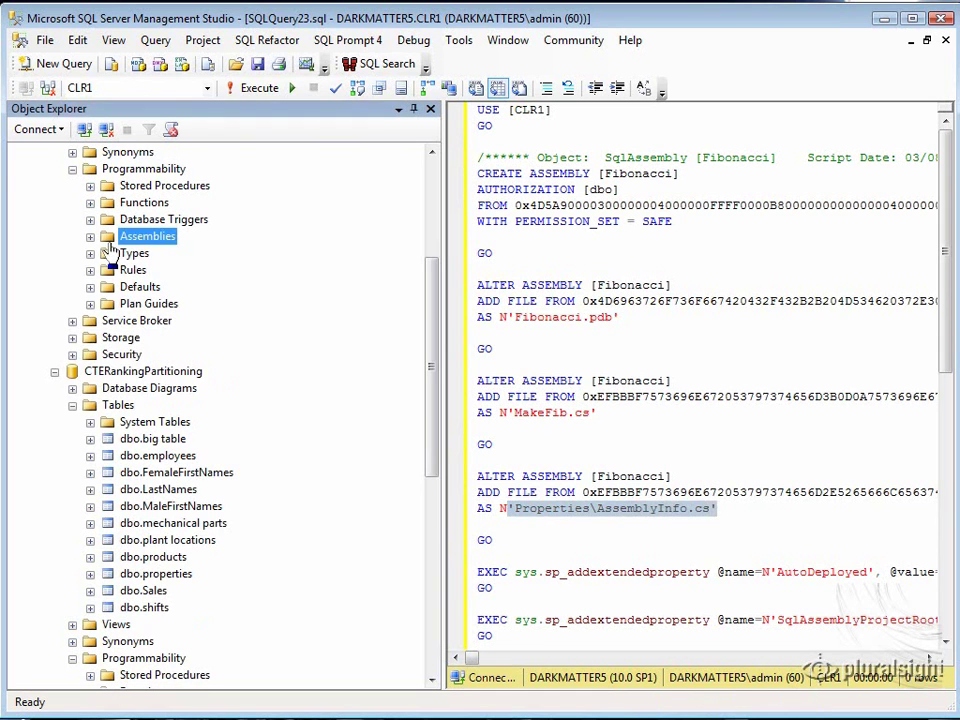
left_click(945, 42)
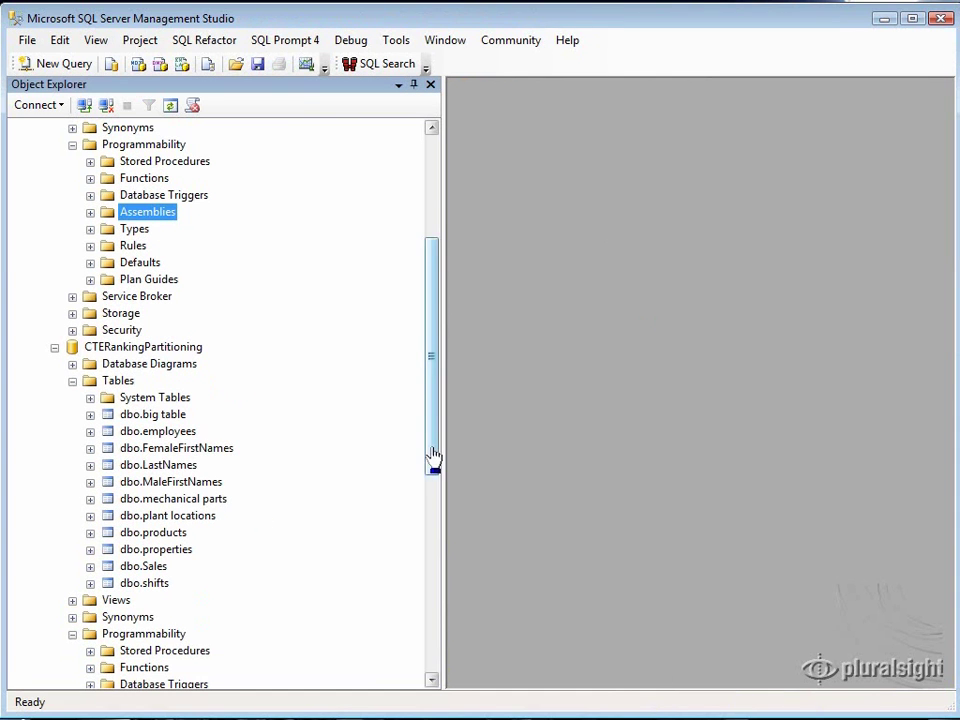
Check the Assemblies folder of CTERankingPartitioning and collapse the CTERankingPartitioning and CLR1 databases.
left_click(72, 381)
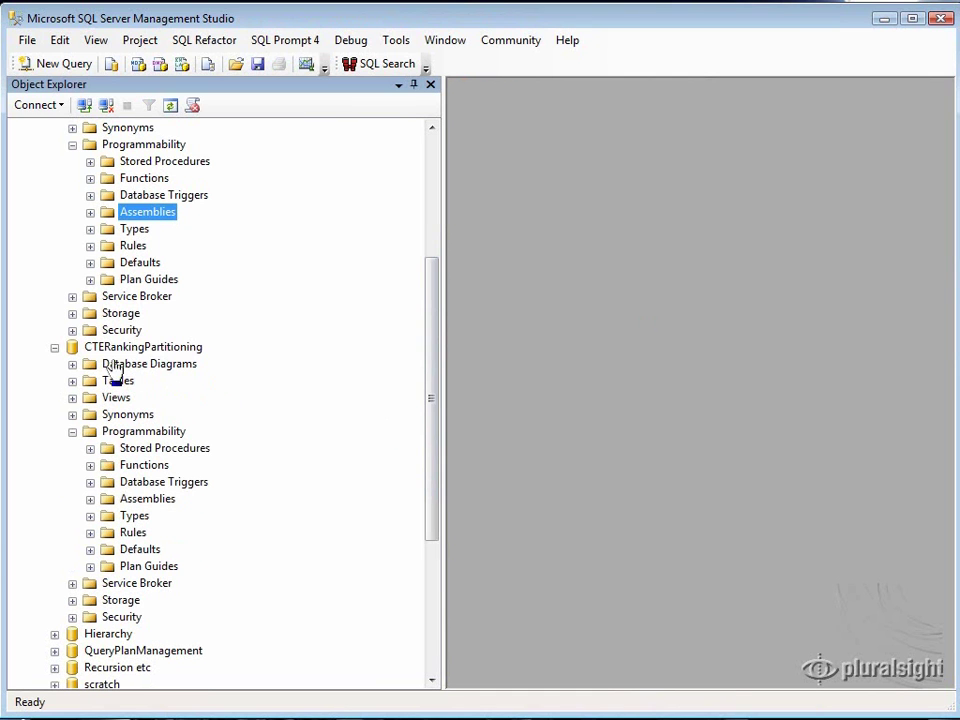
left_click(90, 499)
left_click(240, 516)
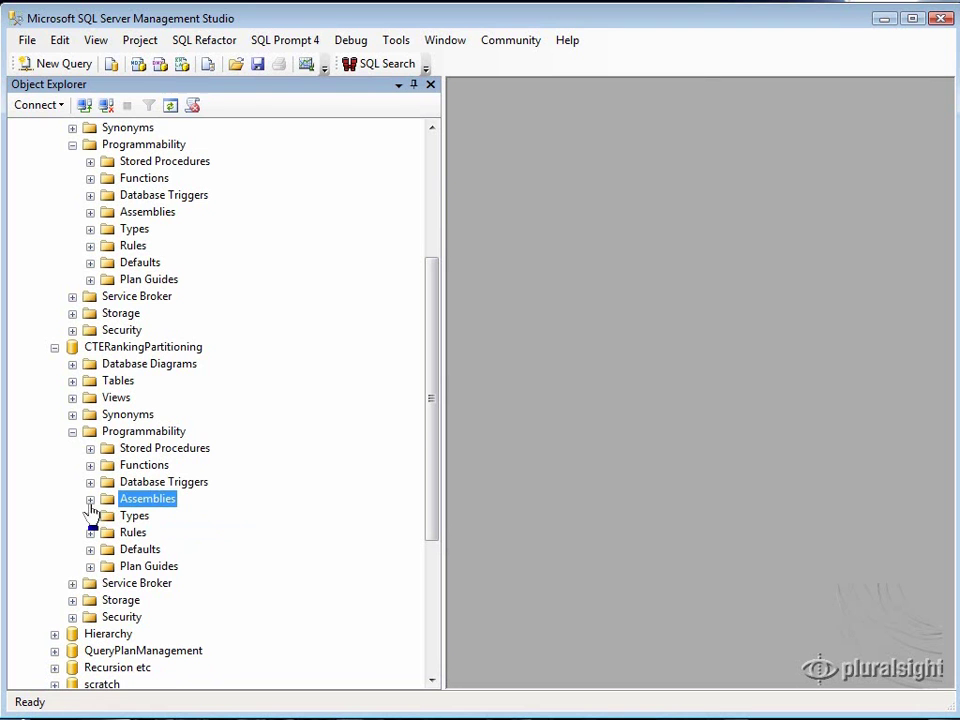
left_click(54, 347)
left_click_drag(436, 361, 302, 189)
left_click(54, 297)
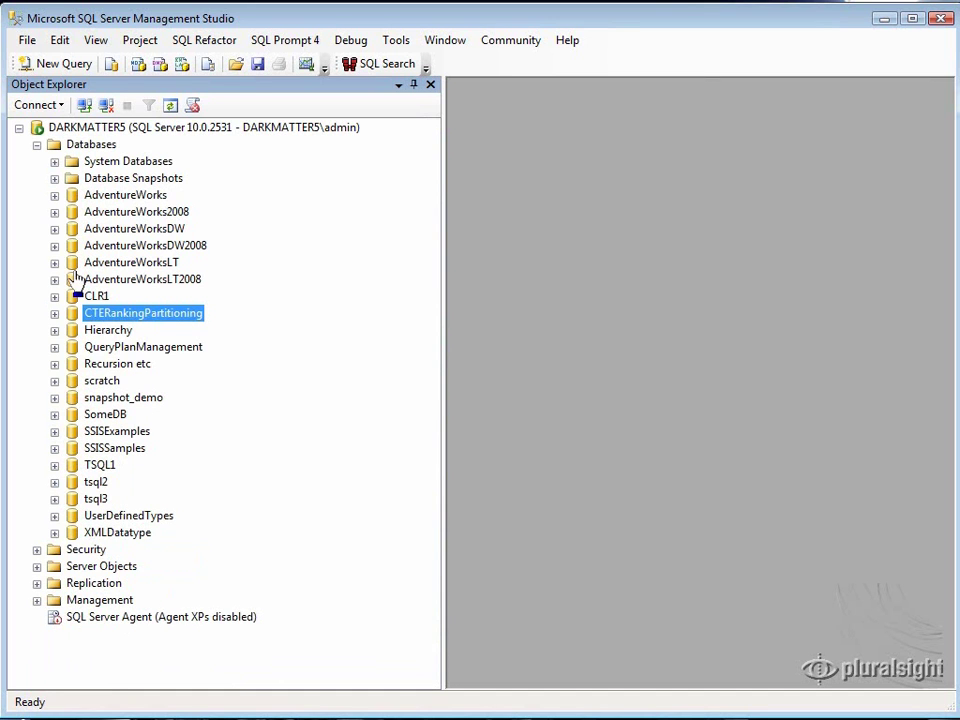
Open the current SQL Server log from the Management folder and examine its entries in a maximized Log File Viewer.
left_click(37, 601)
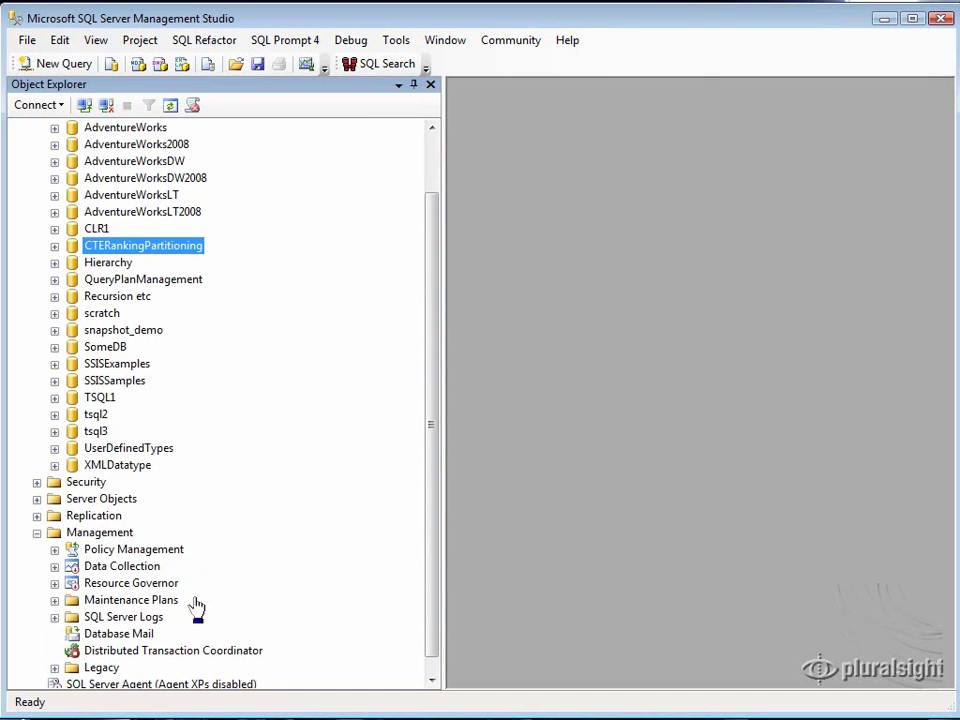
left_click_drag(432, 398, 431, 456)
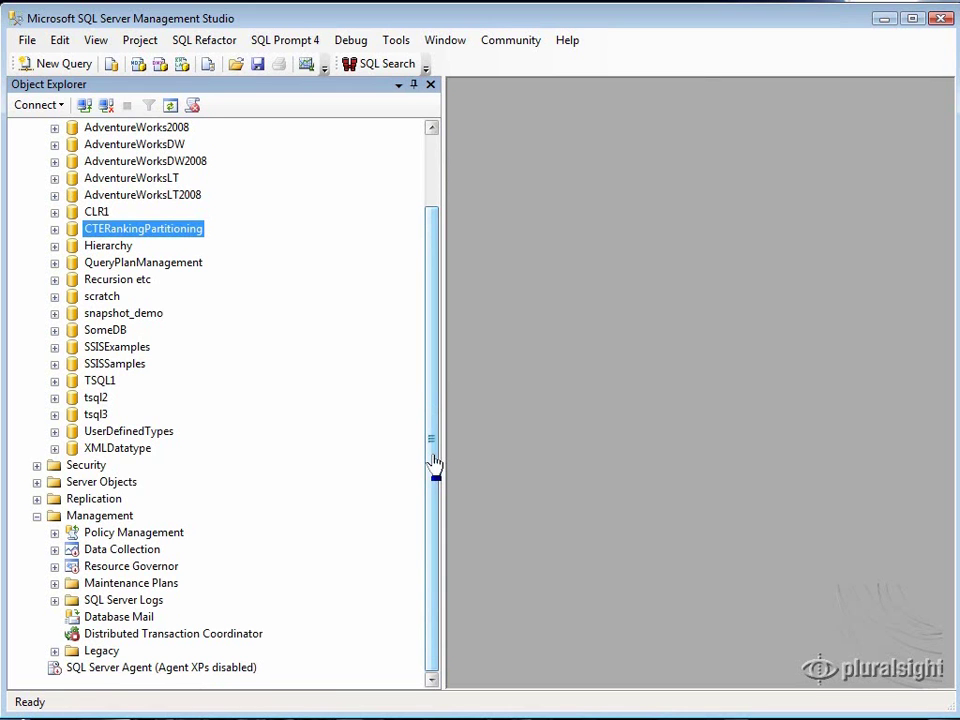
left_click(54, 600)
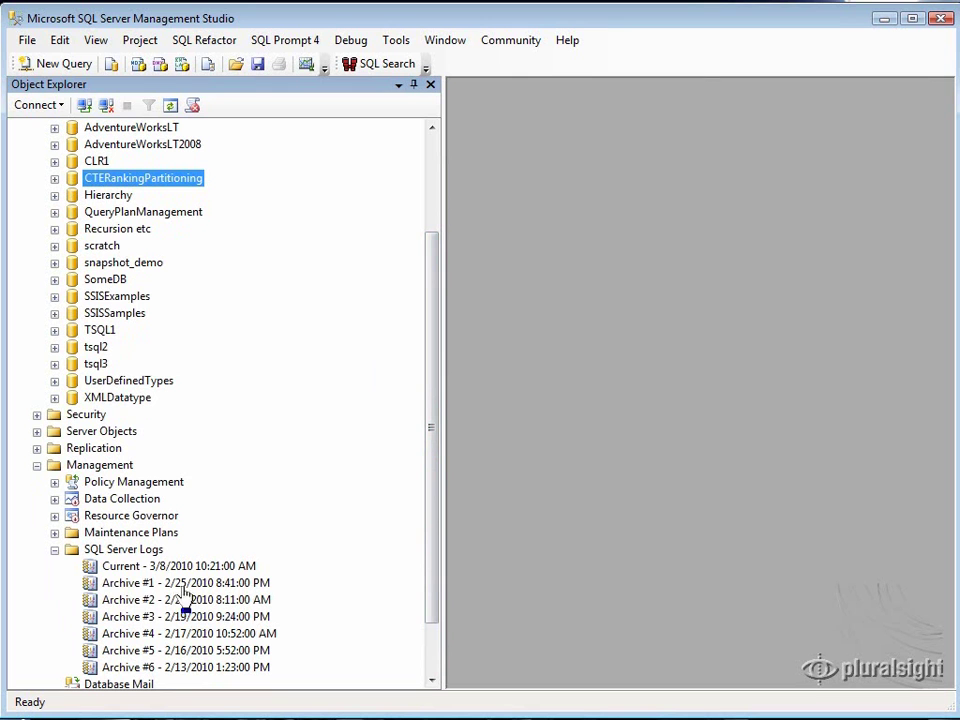
left_click(128, 569)
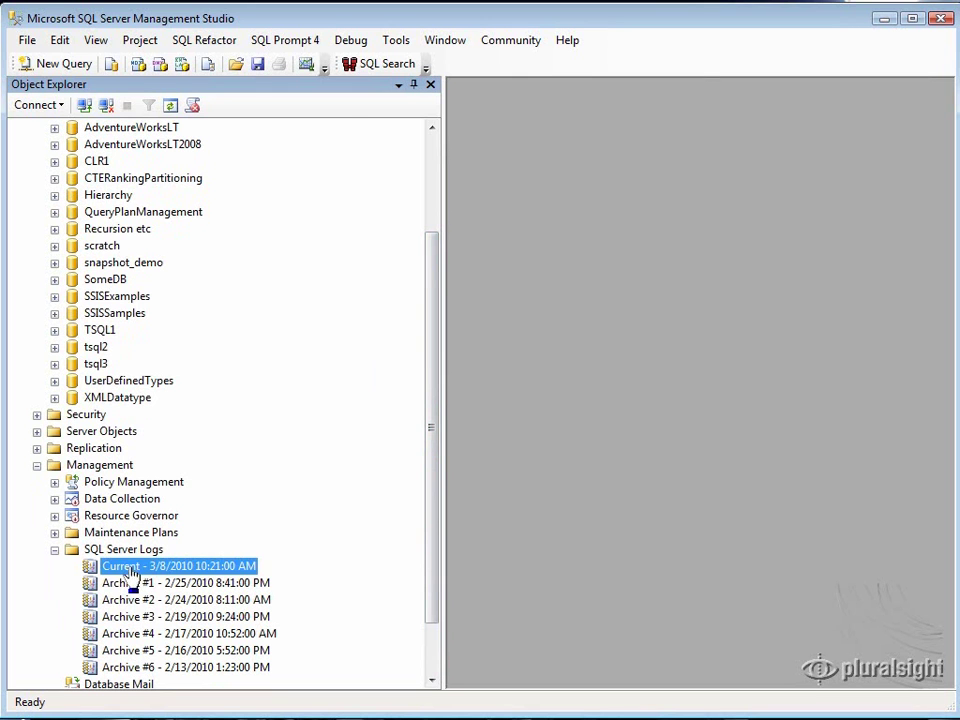
double_click(128, 569)
left_click_drag(724, 68, 452, 51)
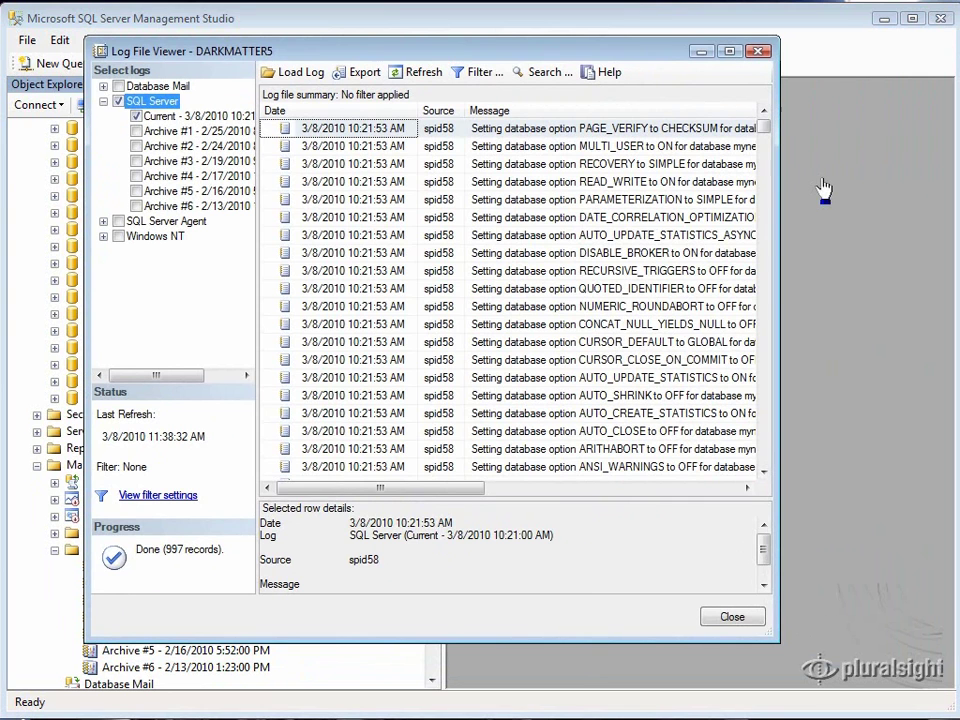
left_click(729, 51)
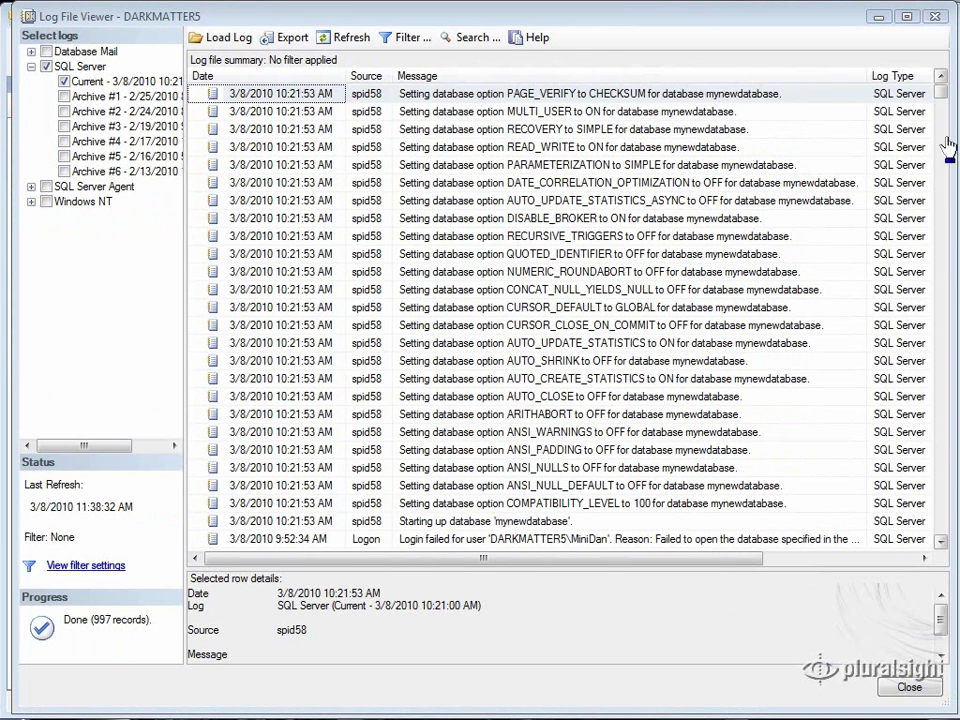
left_click(493, 312)
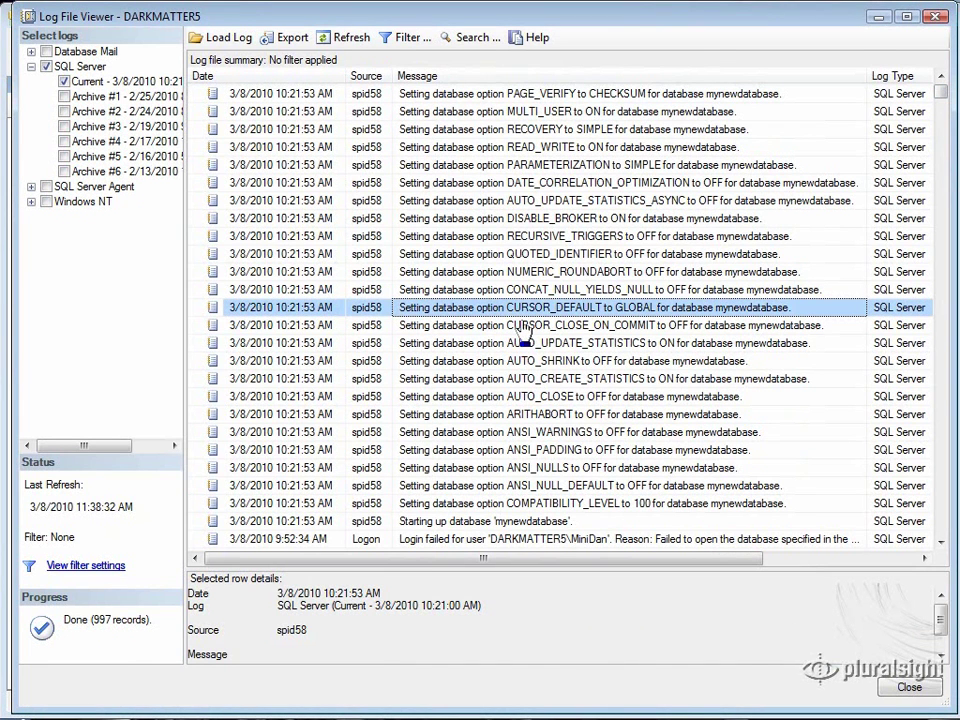
View the Archive #1 log instead of the current one, and close the viewer and collapse the SQL Server Logs folder.
left_click(64, 96)
left_click(63, 81)
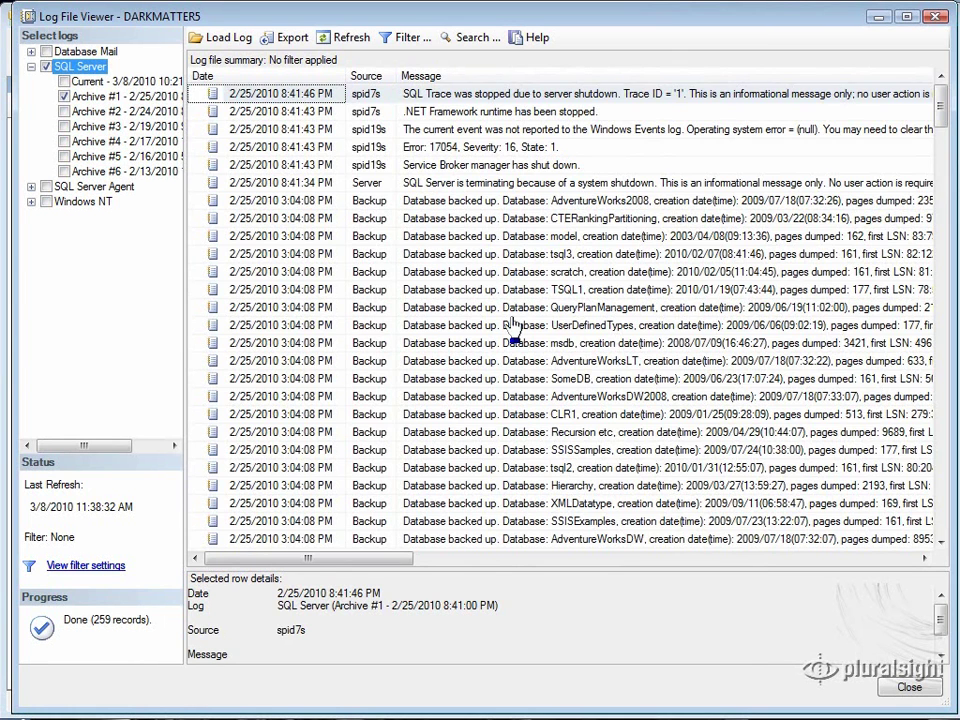
left_click(64, 96)
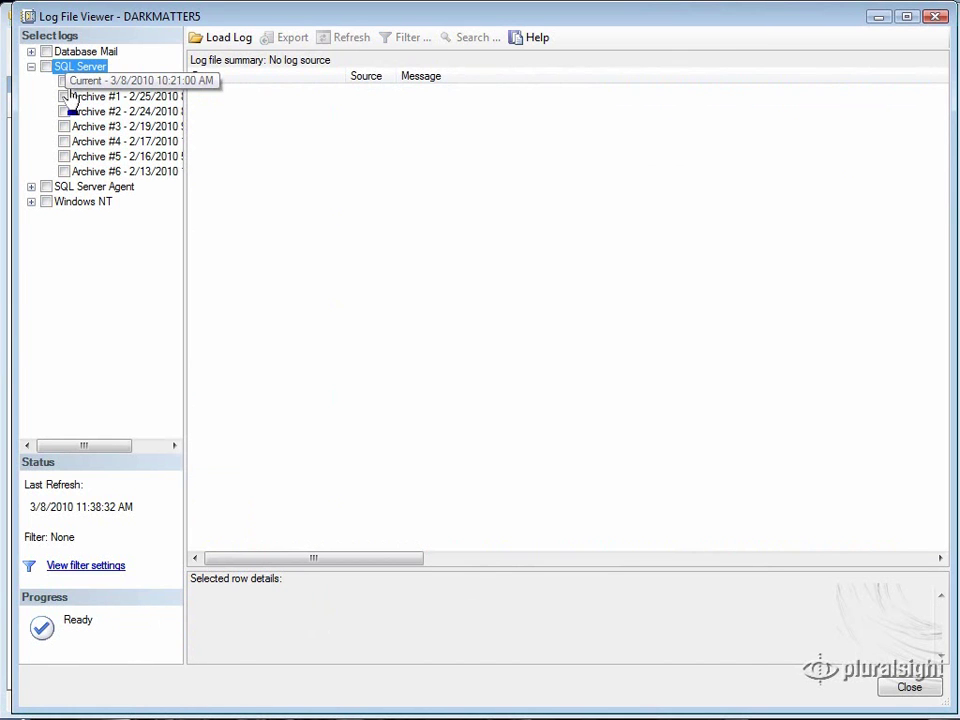
left_click(909, 687)
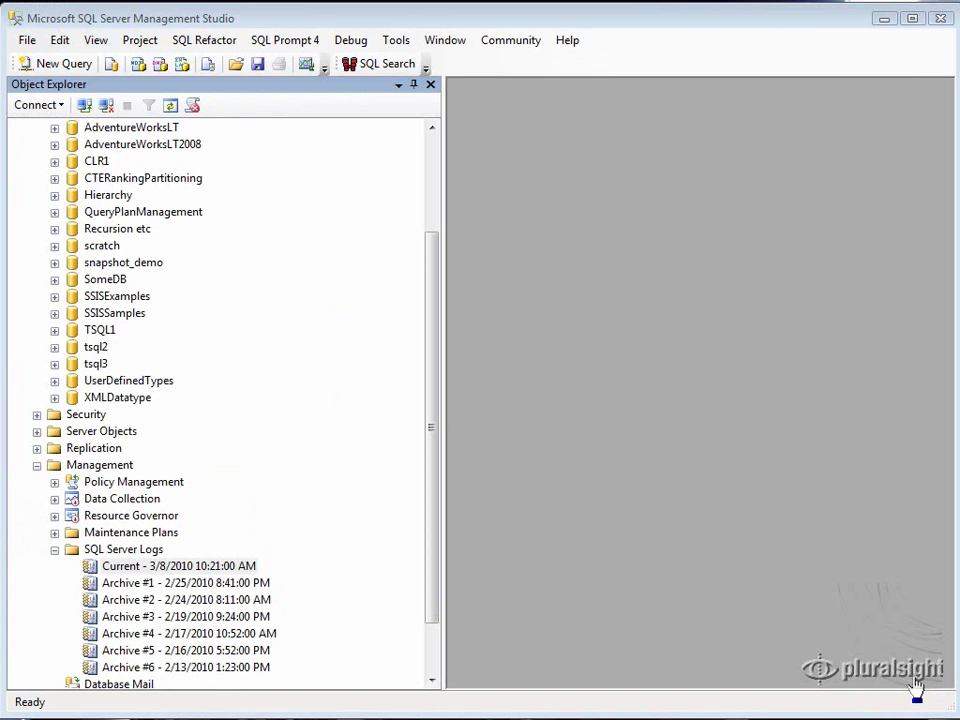
left_click(54, 549)
left_click(36, 516)
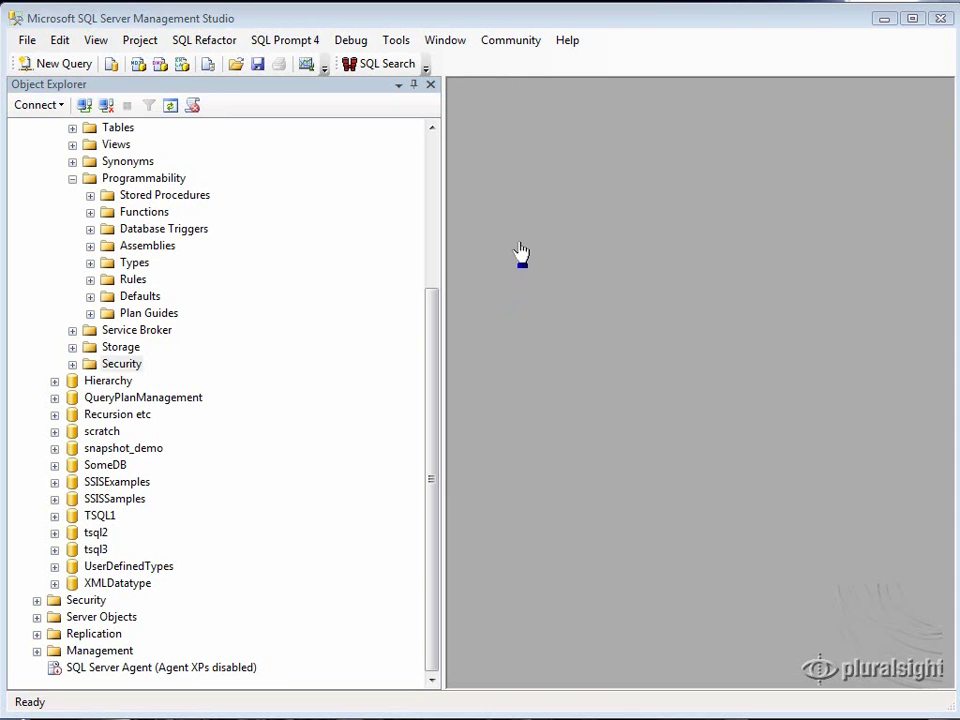
Expand the server-level Security and Management folders and list the SQL Server logs.
left_click(432, 385)
left_click_drag(432, 385, 424, 437)
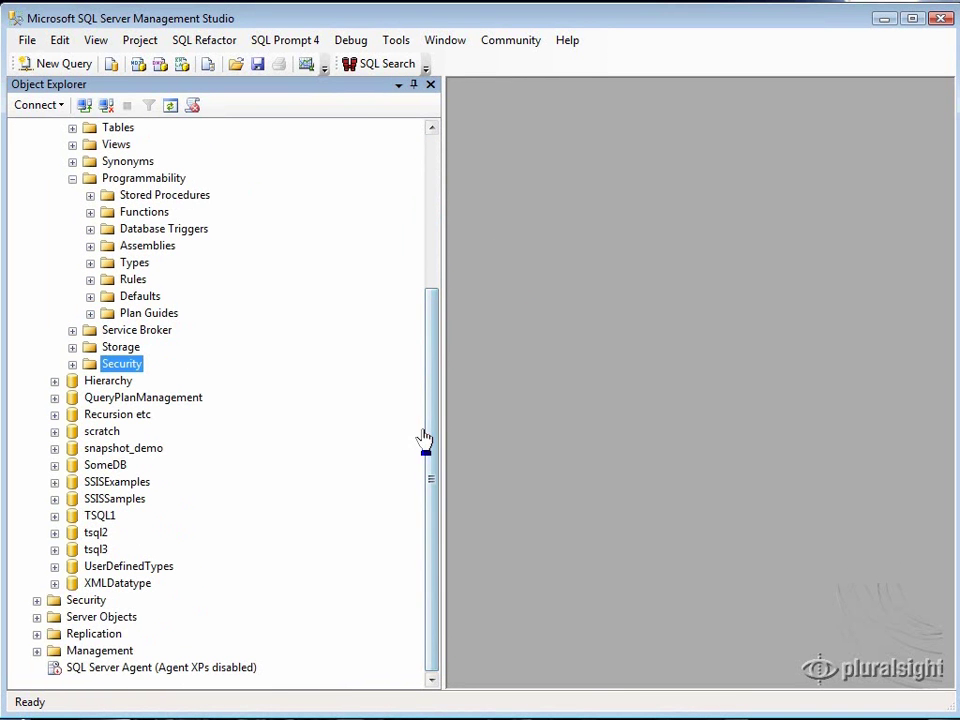
left_click(37, 600)
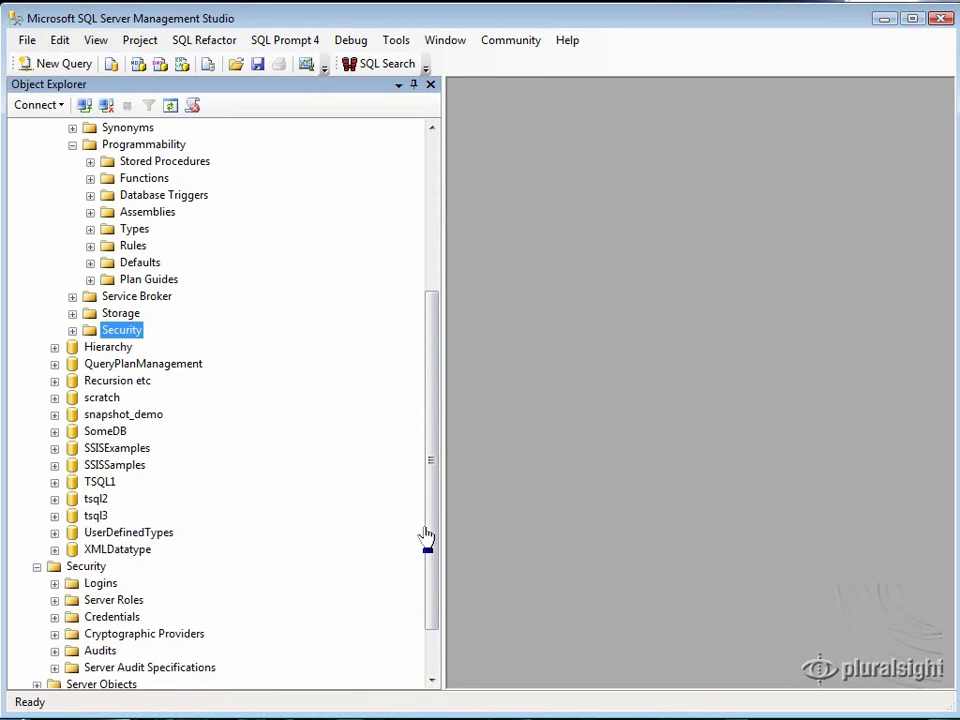
left_click_drag(435, 574, 433, 645)
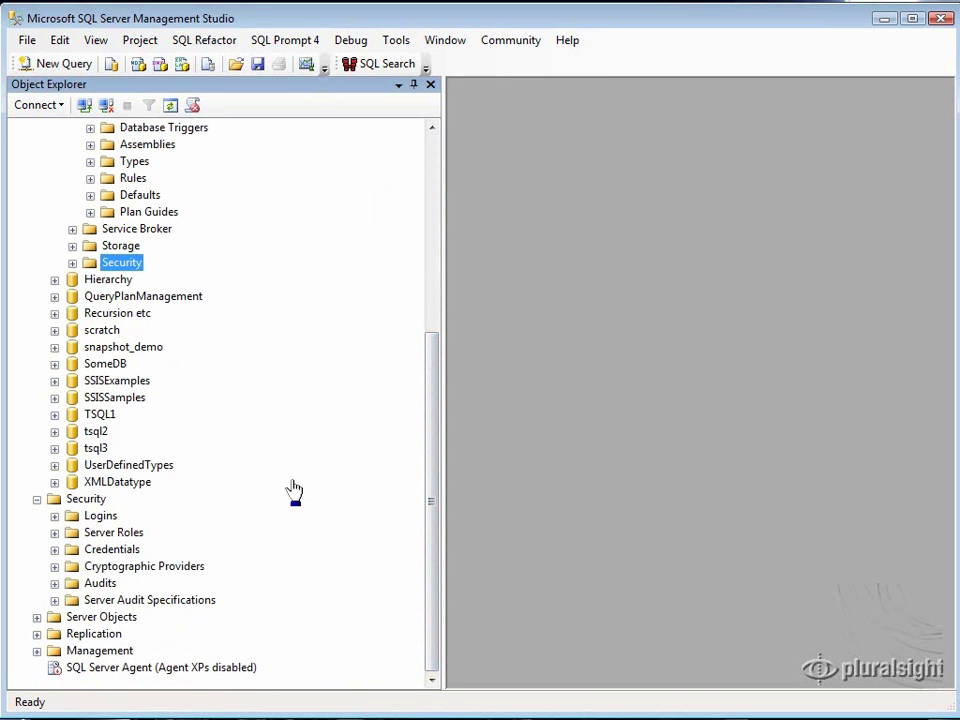
left_click(37, 650)
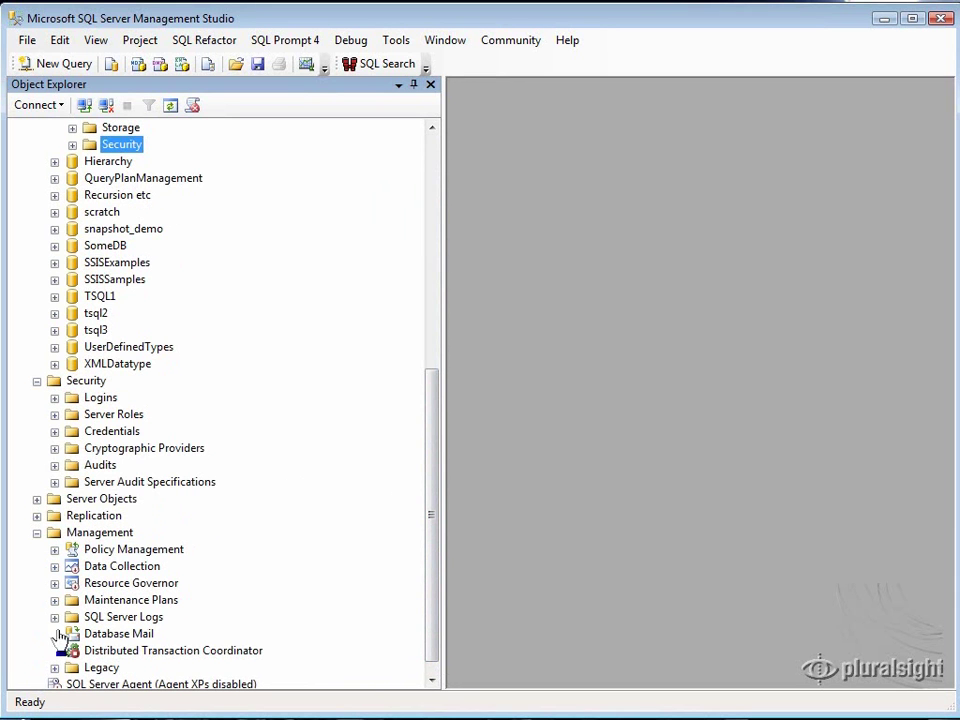
left_click(54, 617)
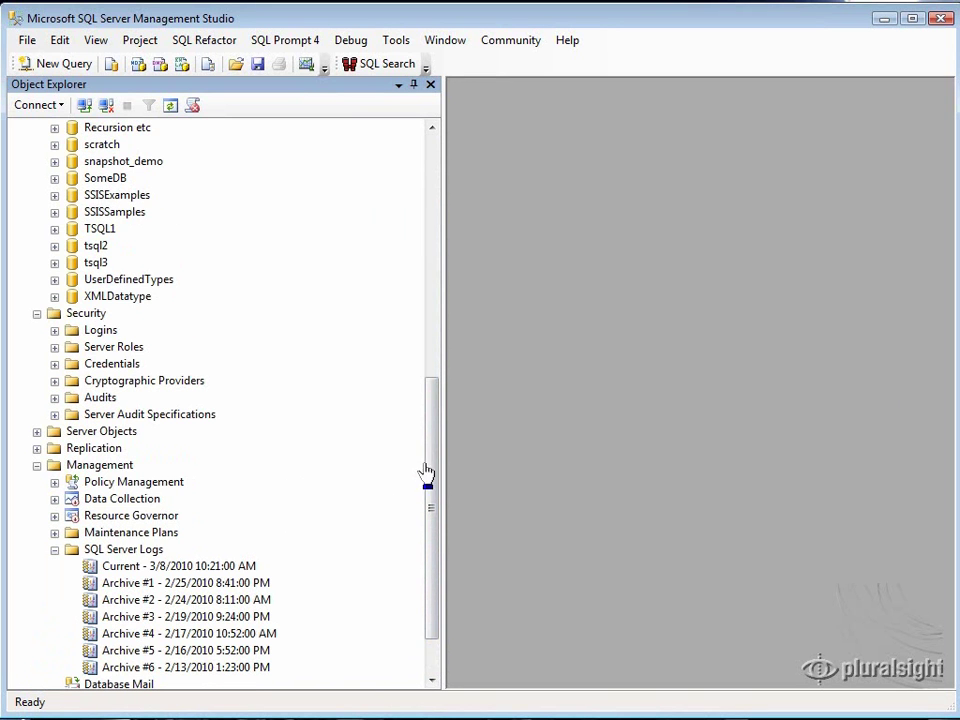
left_click_drag(430, 485, 431, 542)
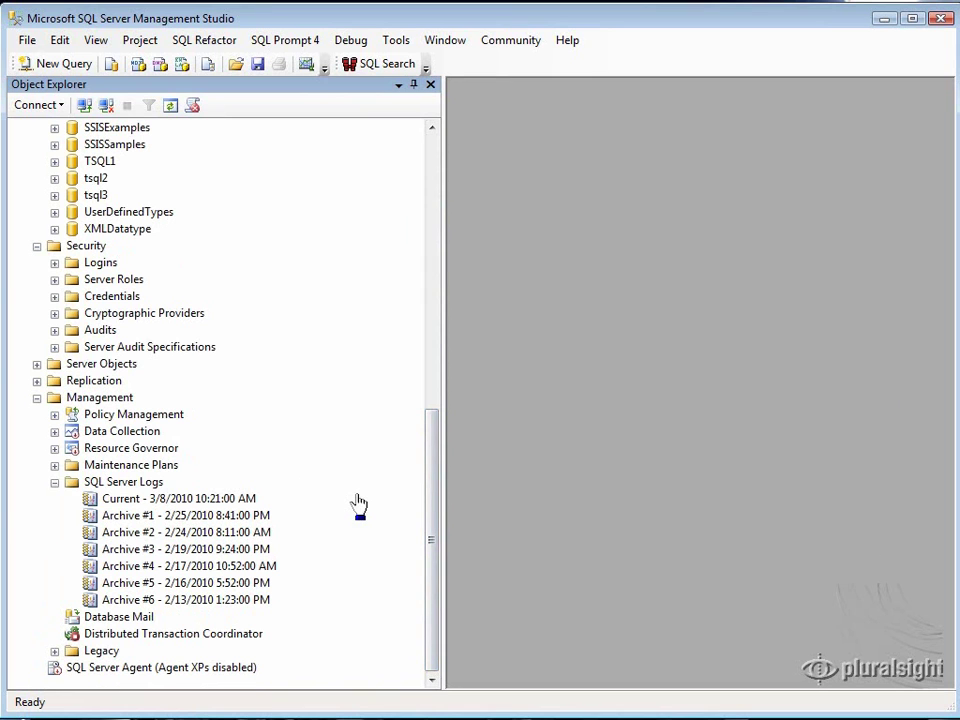
Start a new server login using Windows authentication and choose the local DARKMATTER5 account MiniDan as its login name.
left_click(54, 263)
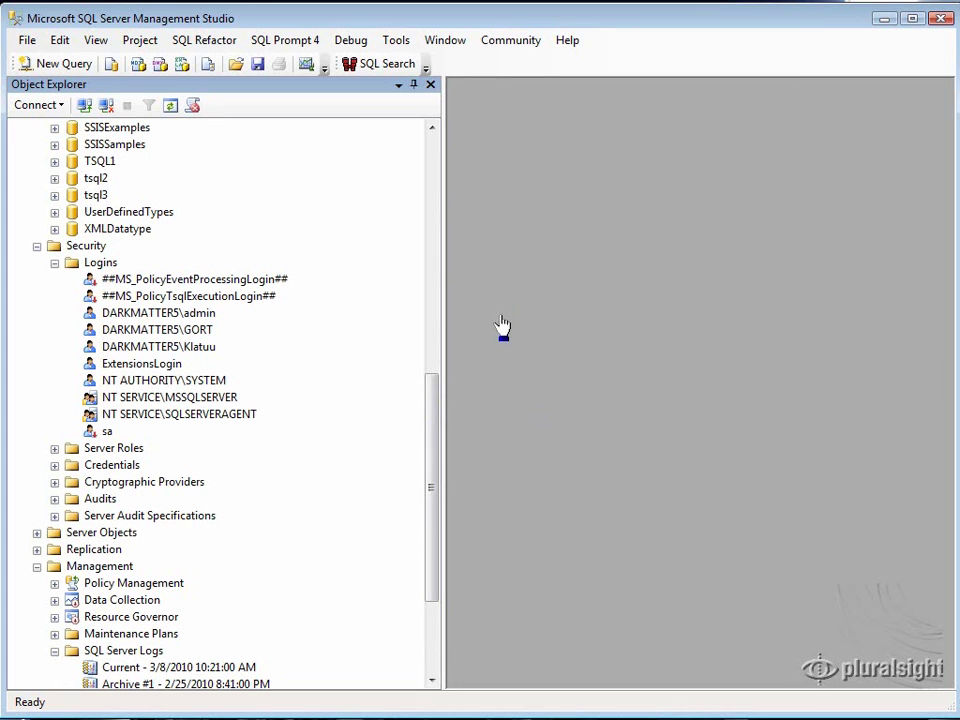
right_click(74, 268)
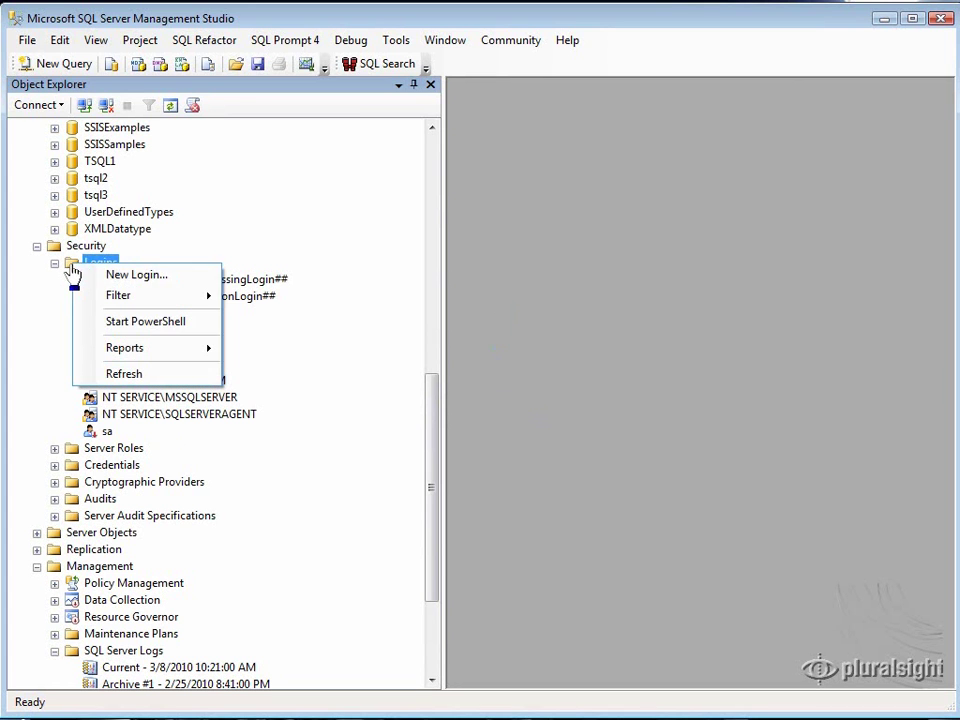
left_click(137, 276)
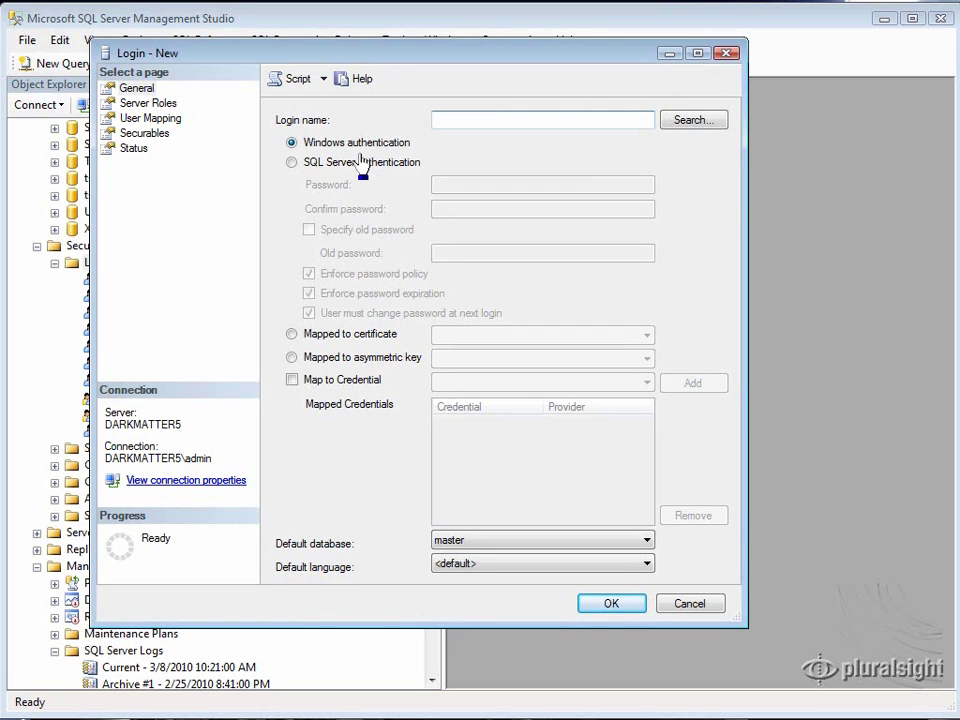
left_click(703, 121)
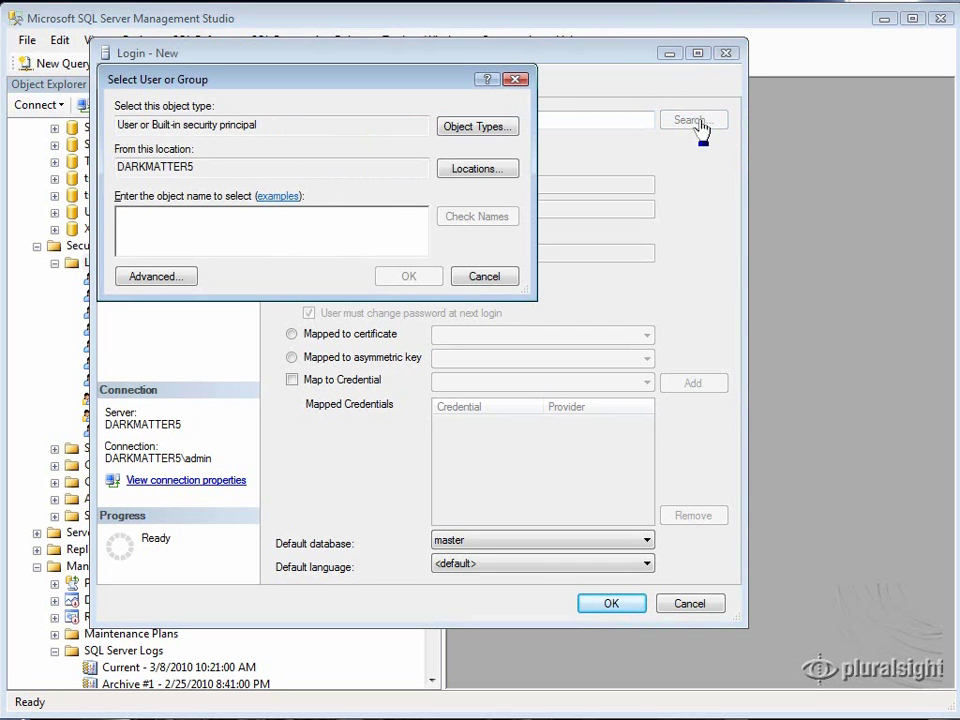
left_click_drag(370, 86, 455, 102)
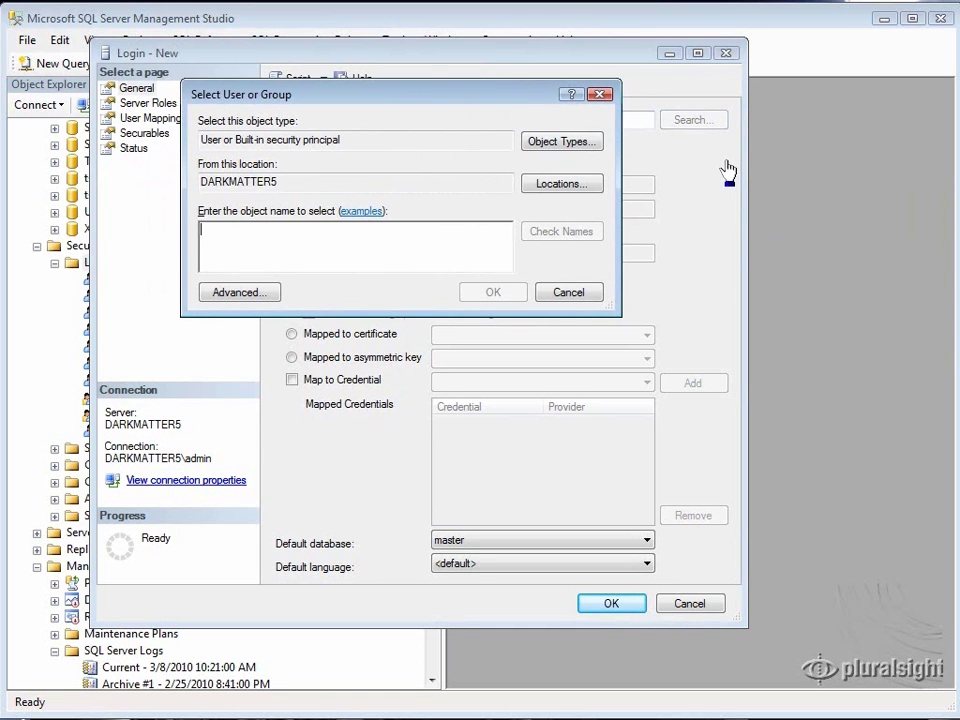
left_click(250, 296)
left_click(632, 297)
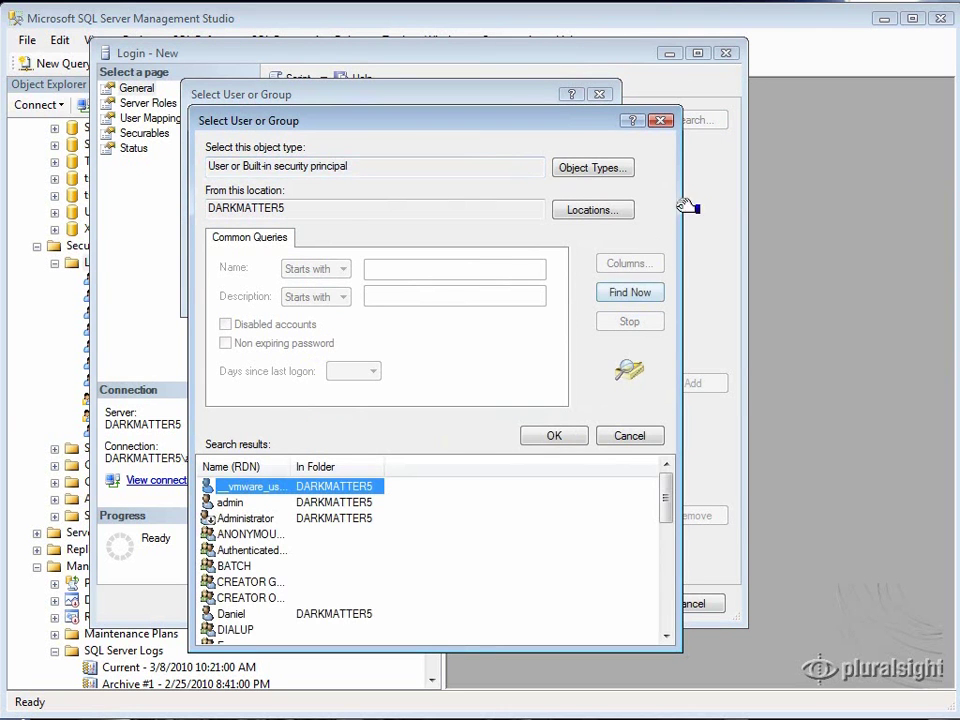
left_click_drag(664, 506, 666, 600)
left_click(226, 534)
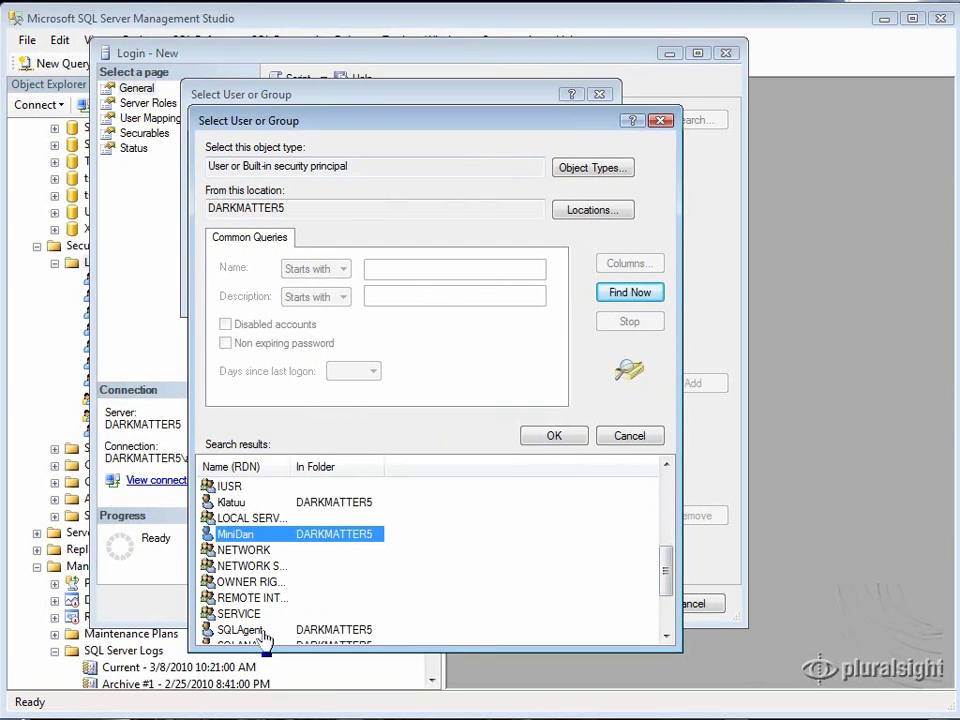
left_click(554, 436)
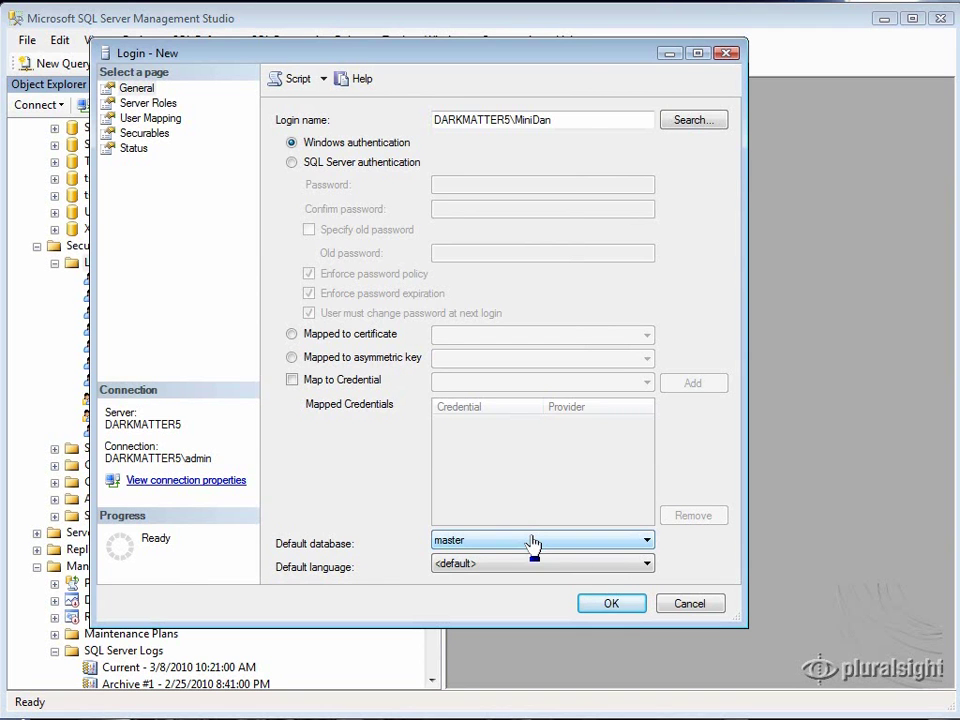
Set the new login's default database to CTERankingPartitioning and create the login.
left_click(647, 541)
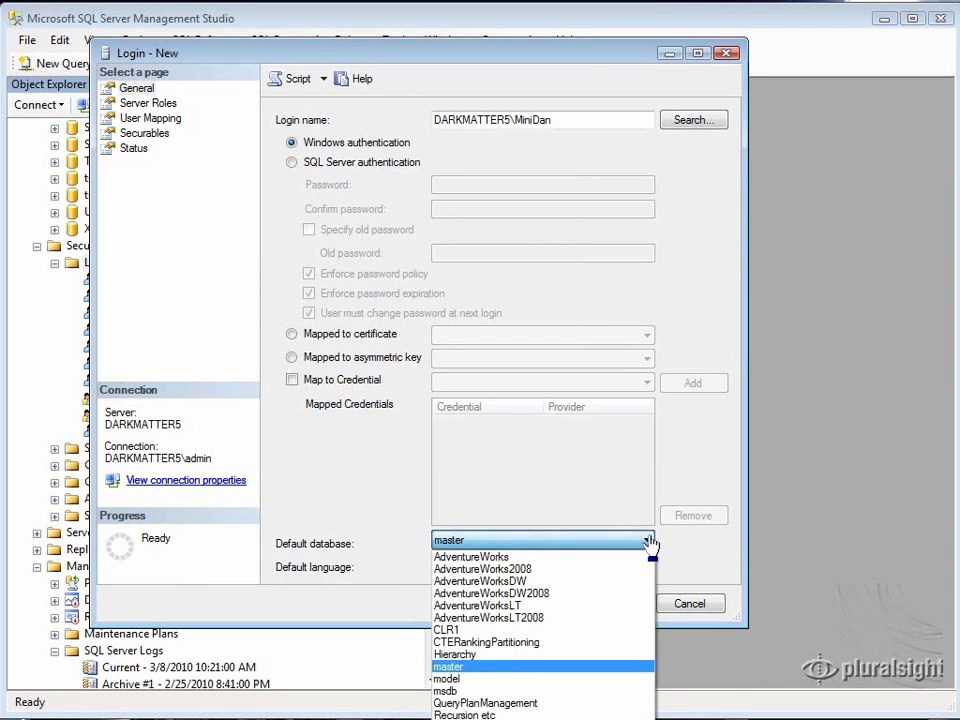
left_click(532, 642)
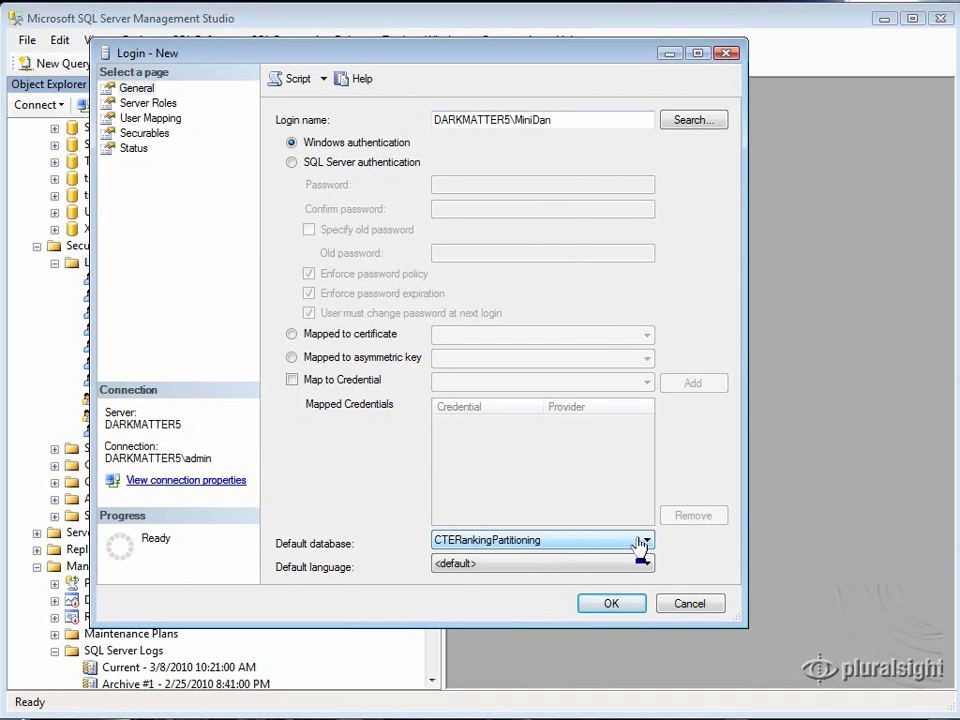
left_click(608, 604)
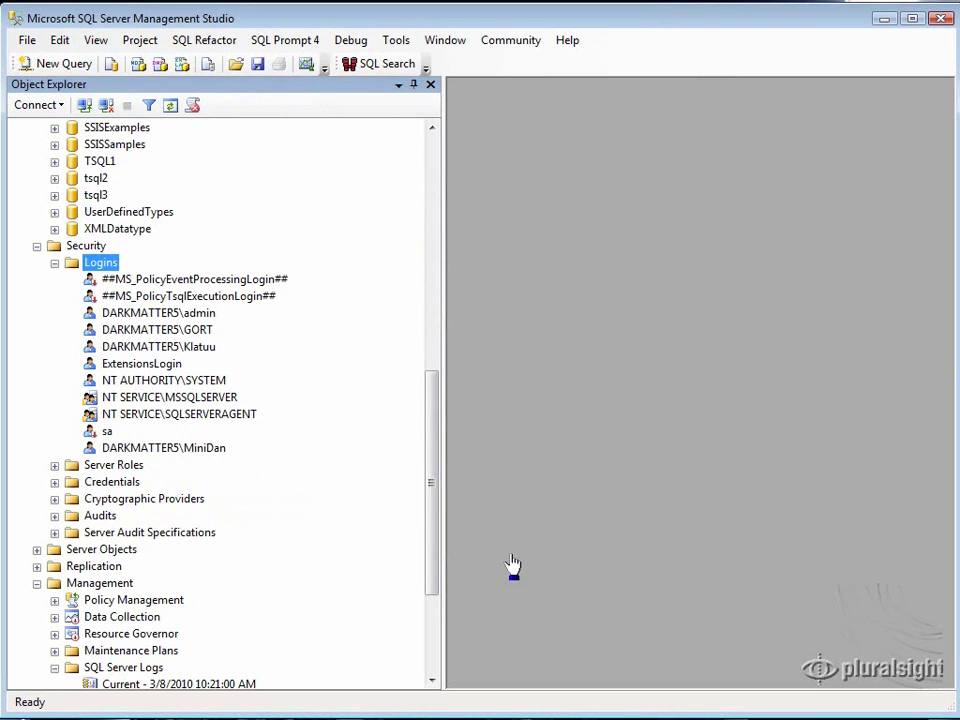
Review the properties of the DARKMATTER5\MiniDan login and close them without making changes.
left_click(142, 452)
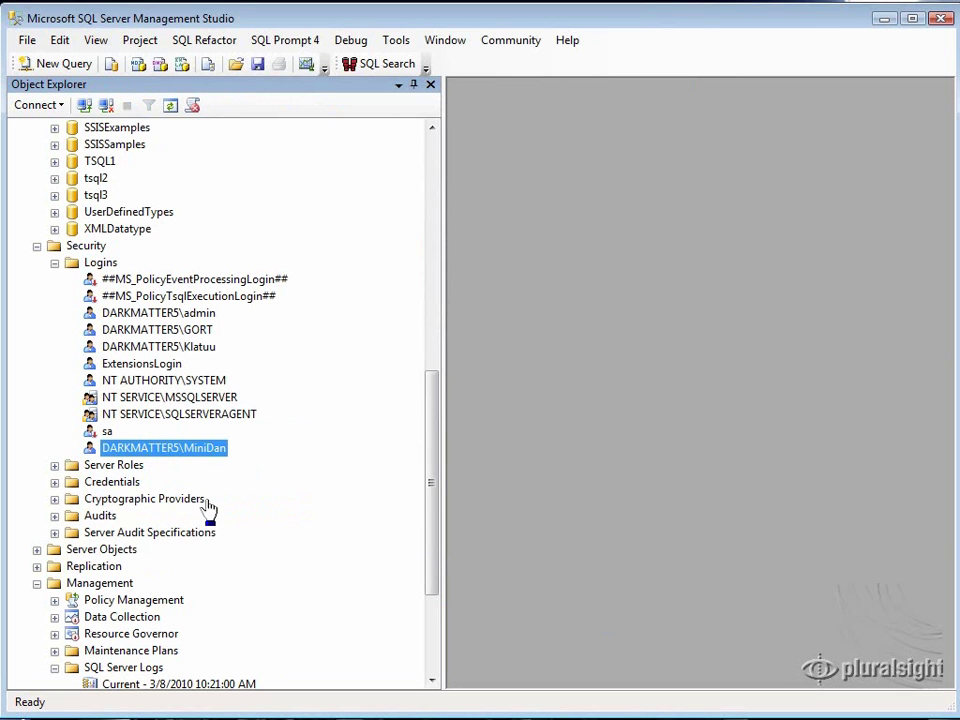
right_click(132, 452)
left_click(210, 678)
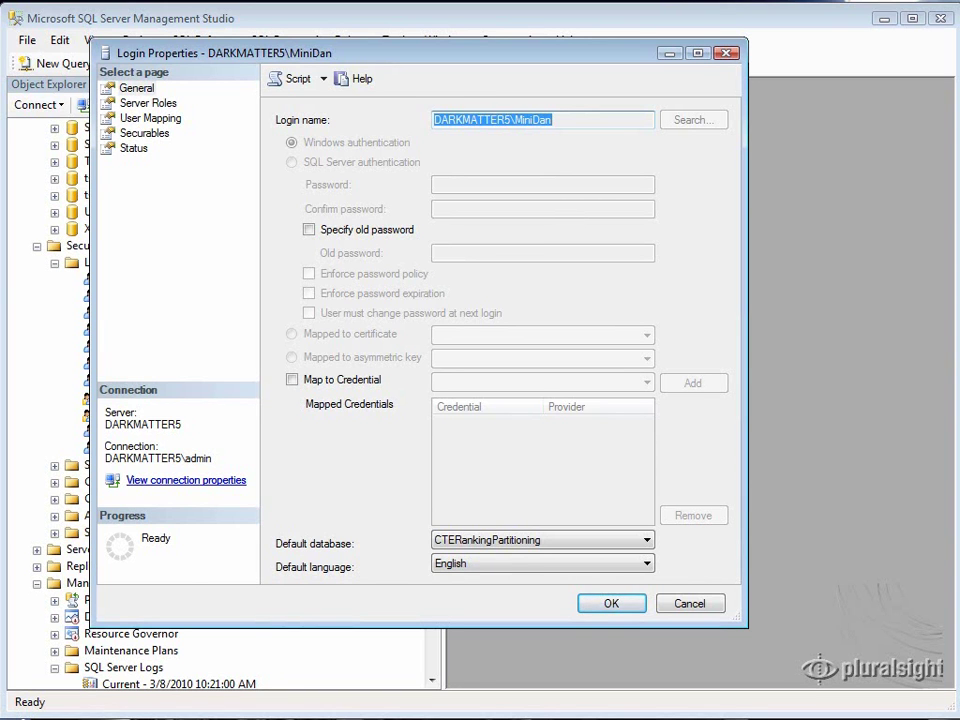
left_click(695, 609)
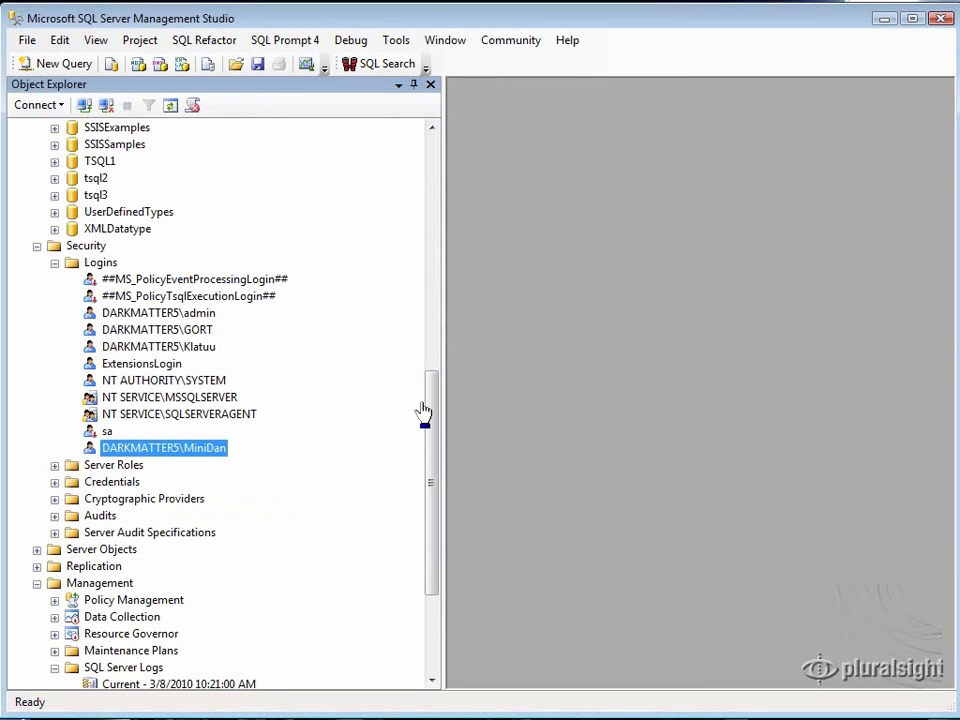
Expand the CTERankingPartitioning database and its Security folder to reach the database's Users folder.
left_click_drag(431, 417, 414, 219)
left_click(72, 348)
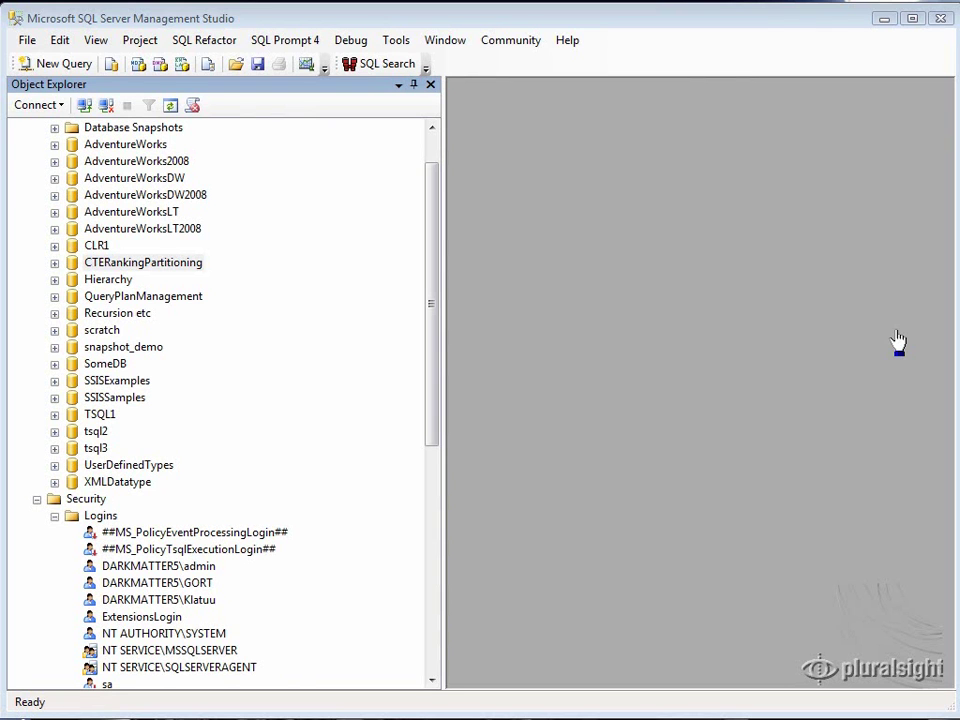
left_click(54, 262)
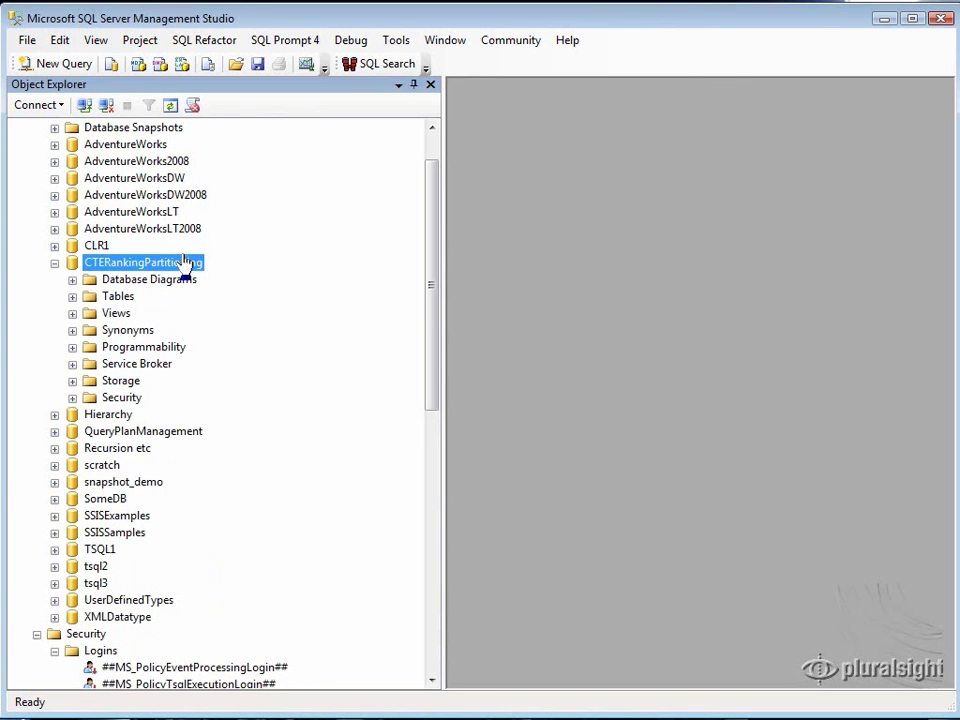
left_click(72, 398)
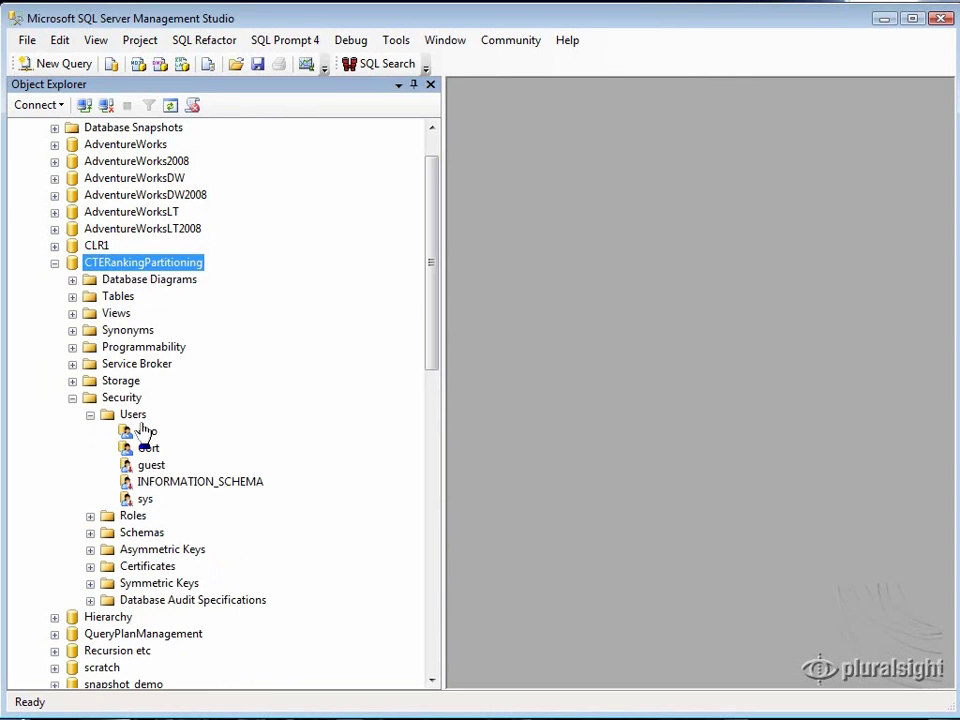
left_click(107, 418)
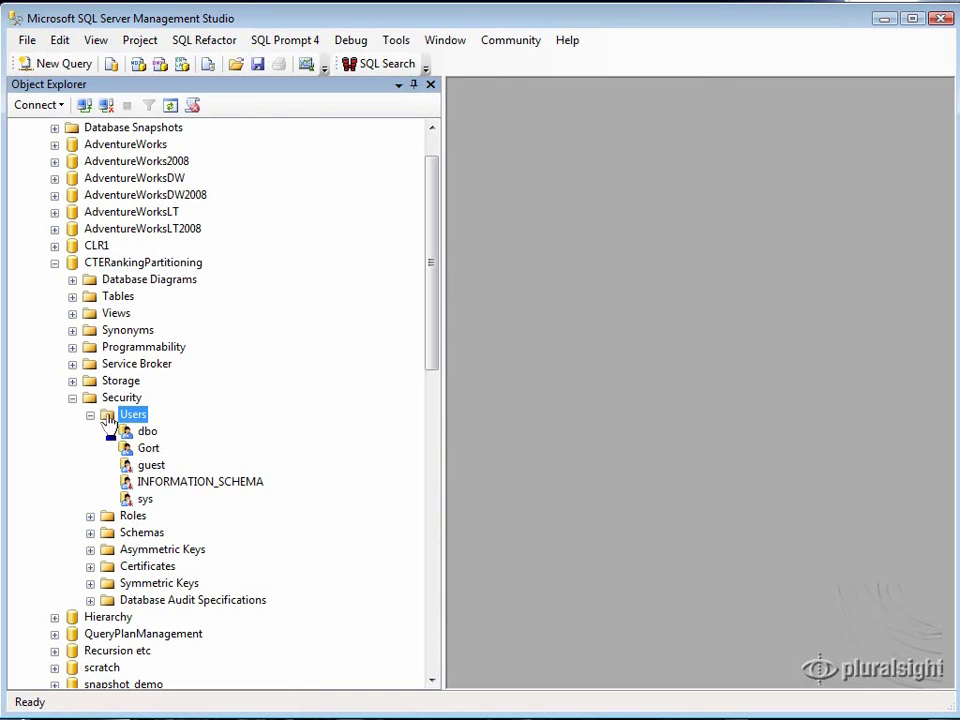
Start a new database user in CTERankingPartitioning, link it to the DARKMATTER5\MiniDan login and name it MiniDan.
right_click(105, 420)
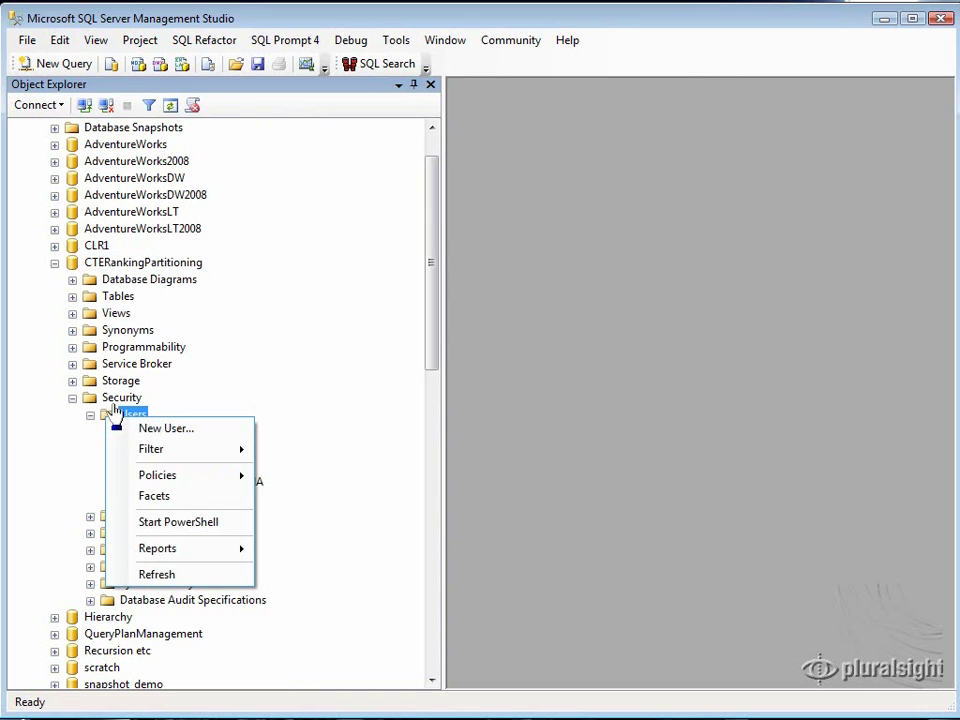
left_click(212, 428)
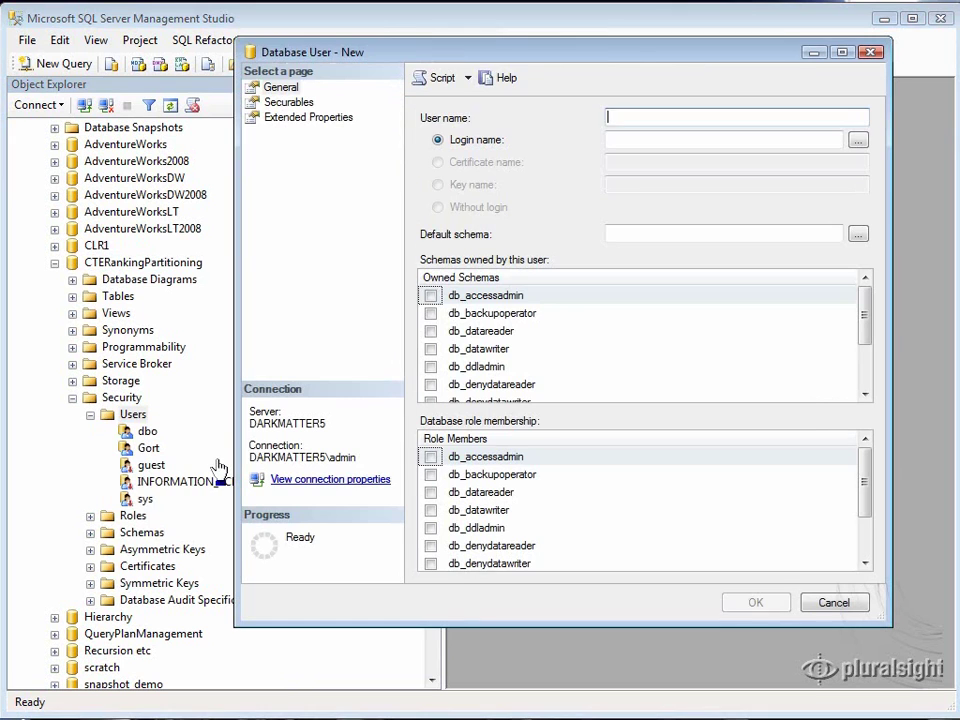
left_click(858, 142)
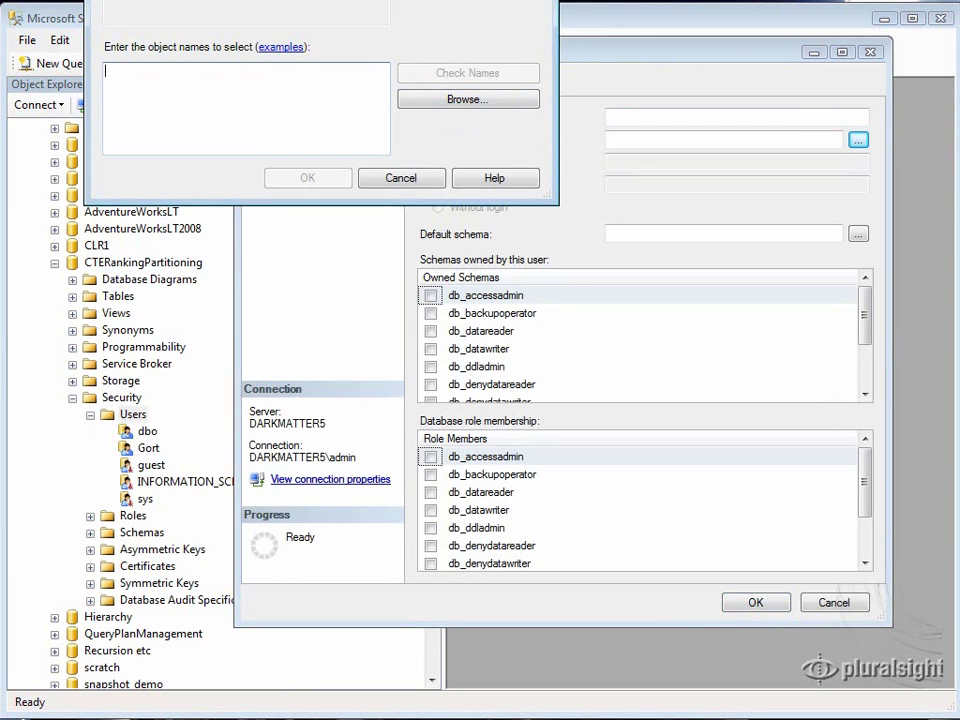
left_click(500, 240)
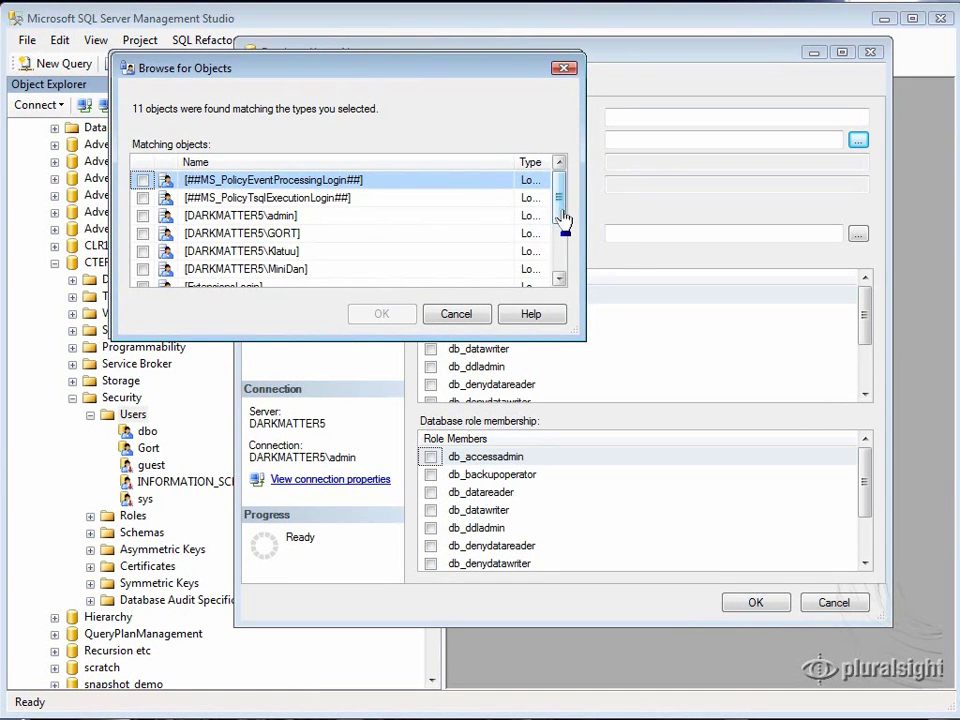
left_click_drag(564, 213, 562, 255)
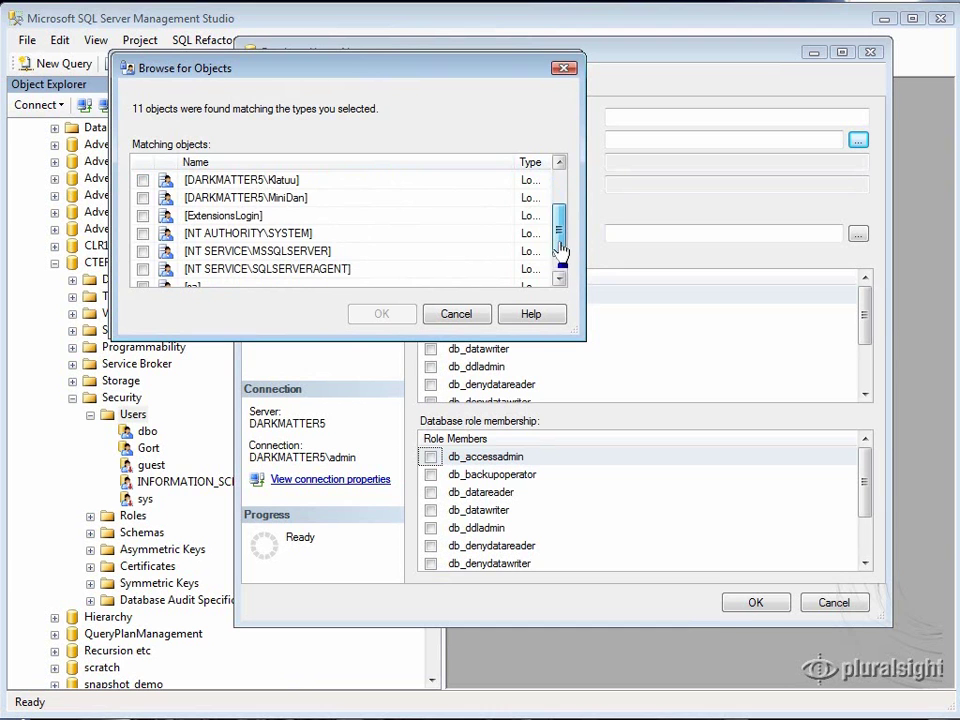
left_click(142, 198)
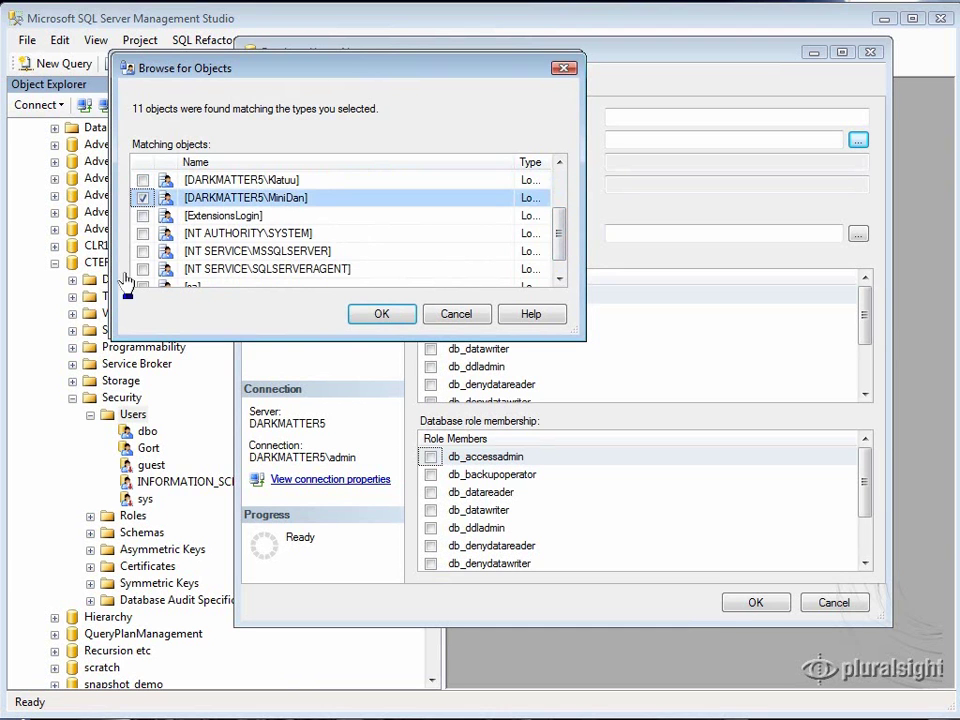
left_click(390, 318)
left_click(332, 311)
left_click(640, 114)
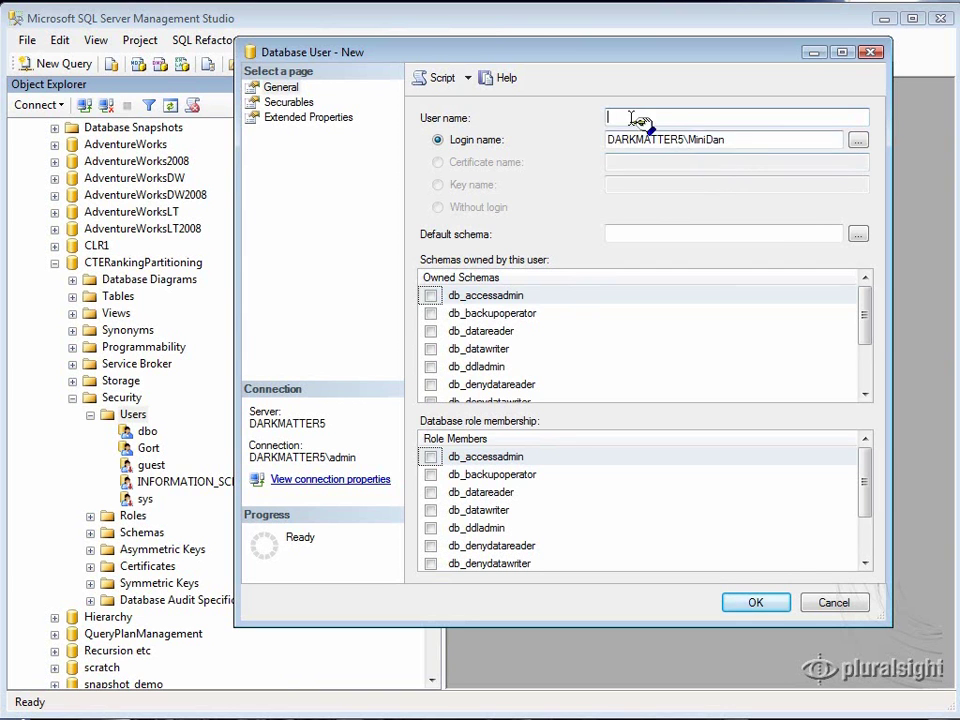
type("MiniDan")
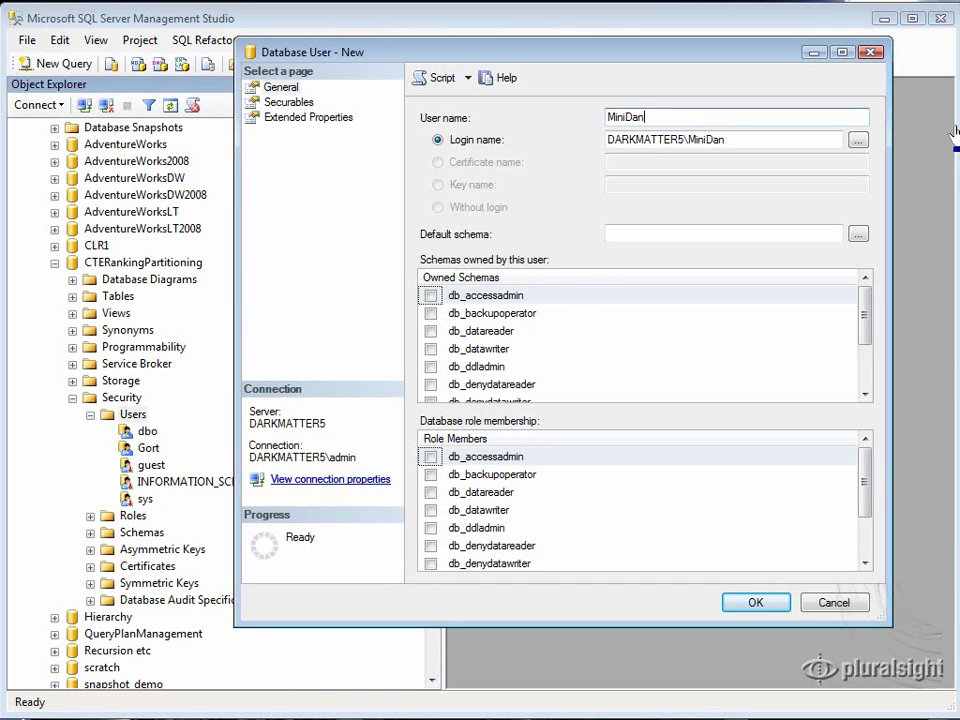
Give the new database user db_datareader role membership without any owned schemas, and create the user.
left_click(430, 331)
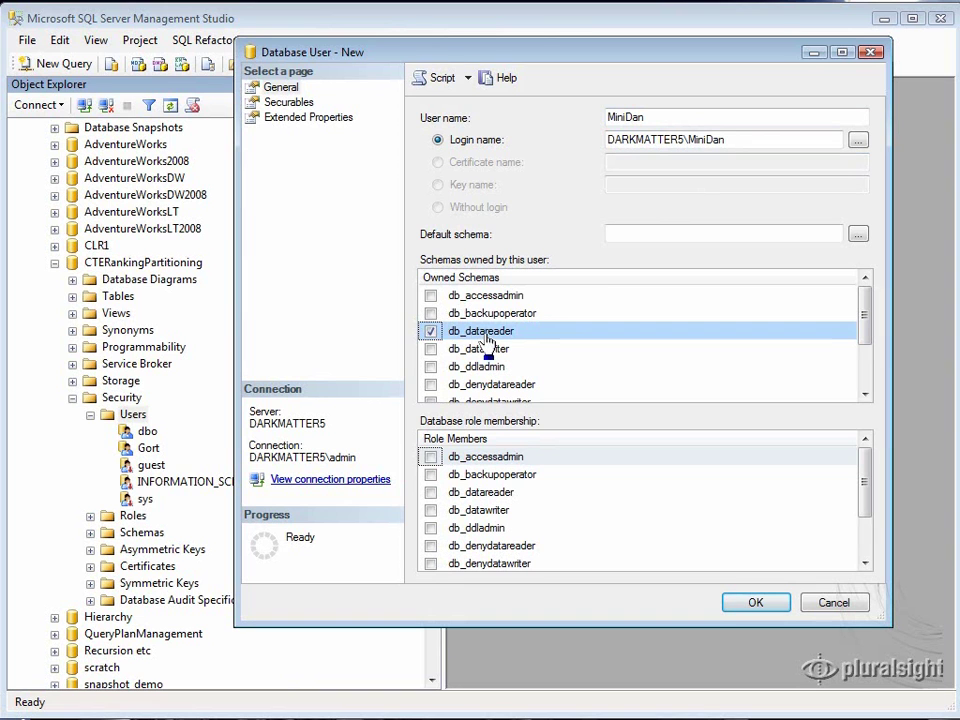
left_click(430, 331)
left_click(430, 493)
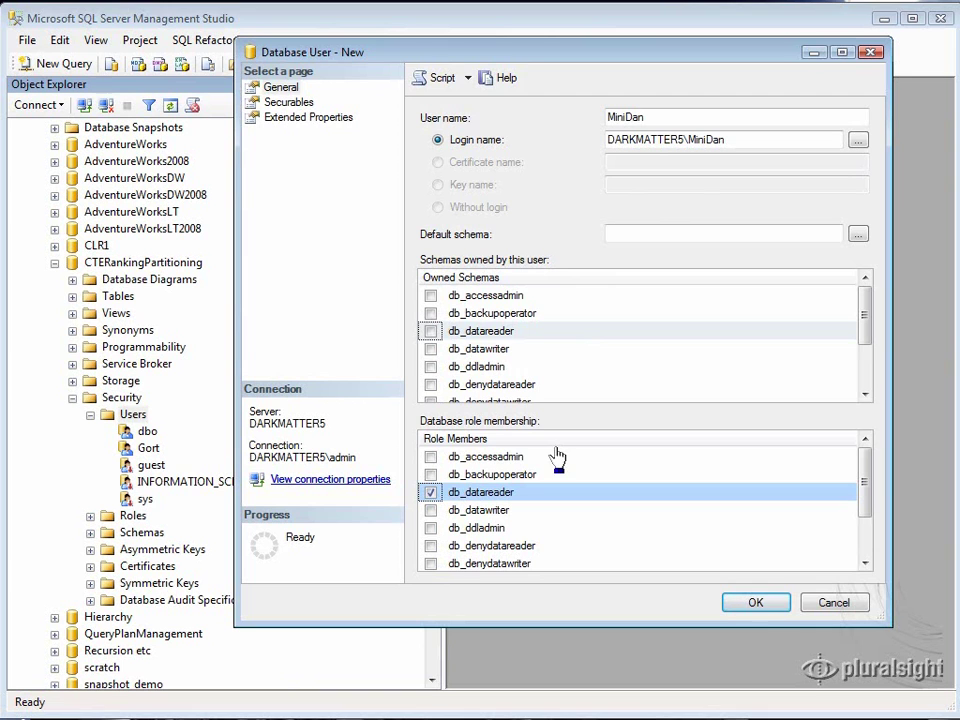
left_click(756, 603)
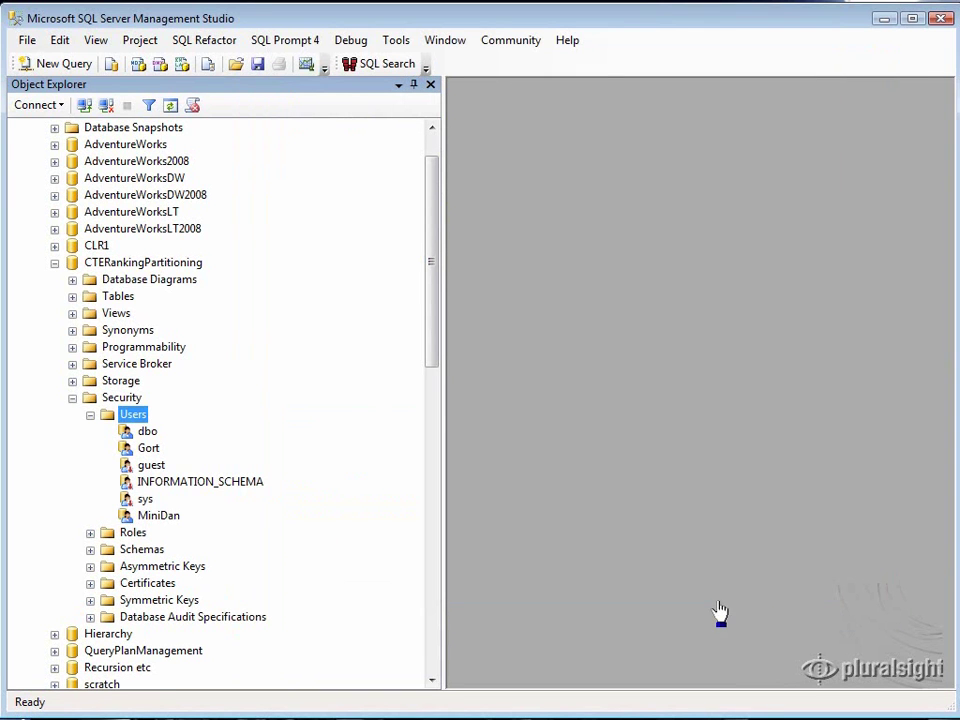
Review the properties of the MiniDan database user and close them without making changes.
right_click(155, 516)
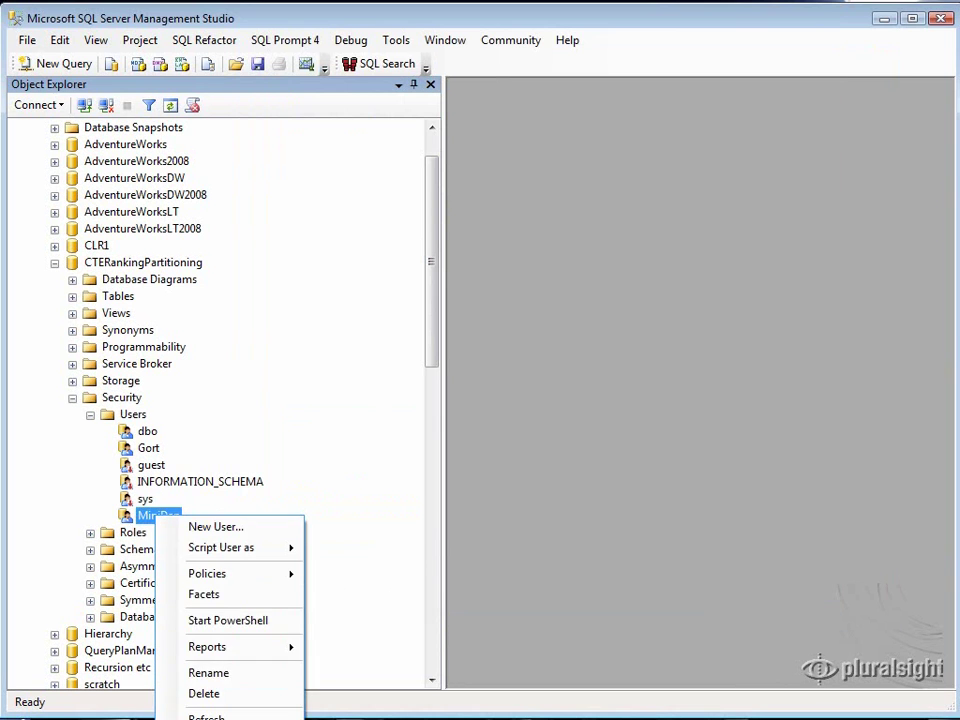
key("Escape")
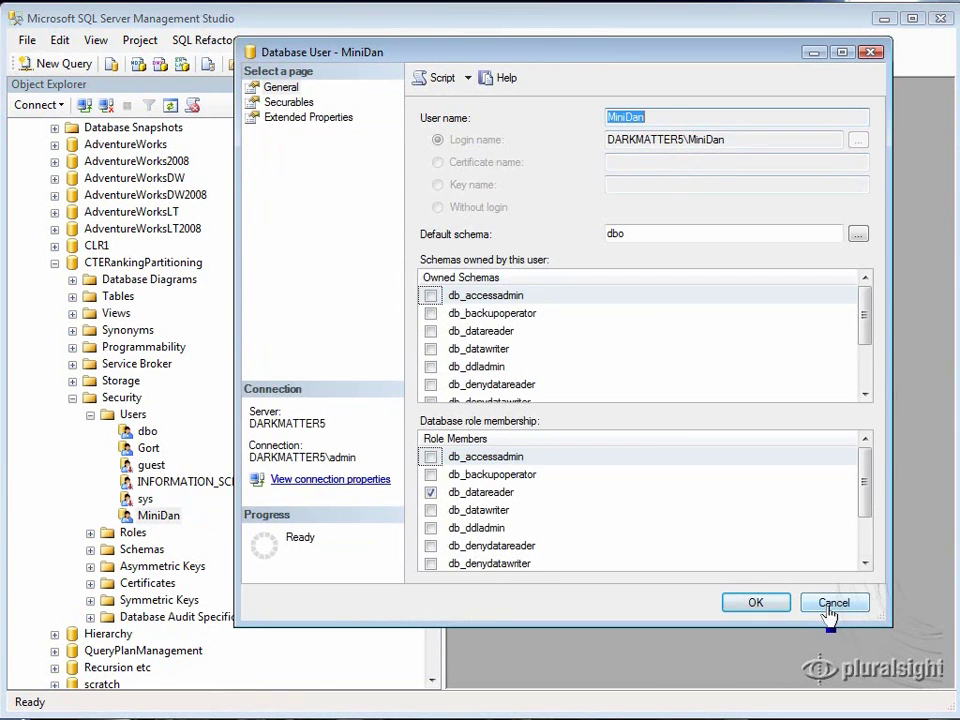
left_click(833, 602)
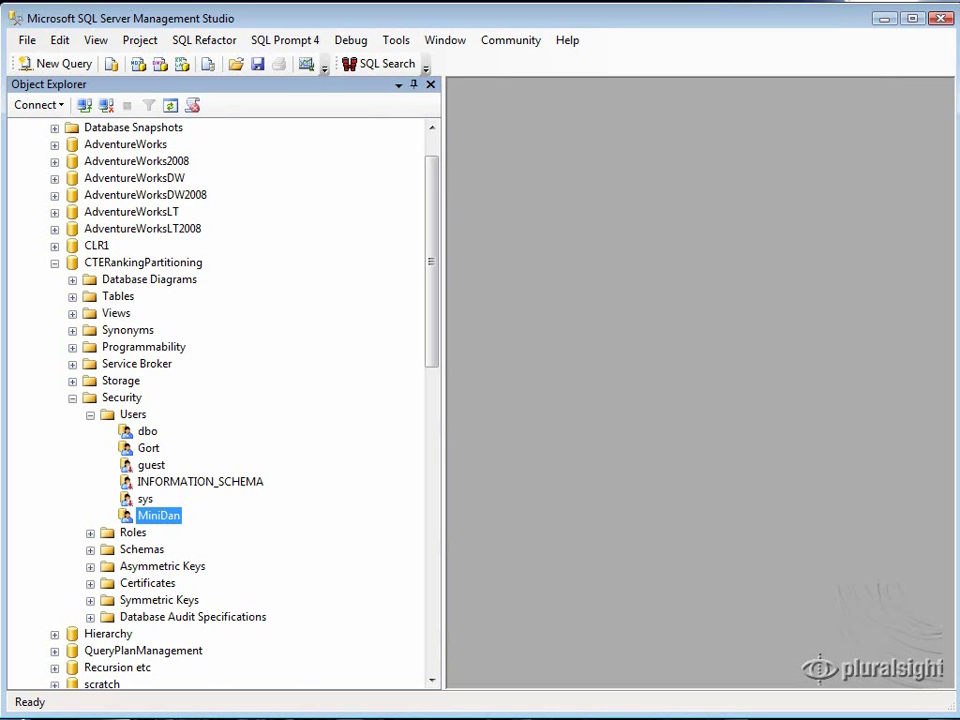
Switch to the Visual Studio 2008 Command Prompt and examine the runas command that starts Ssms.exe as user minidan.
key("alt+Tab")
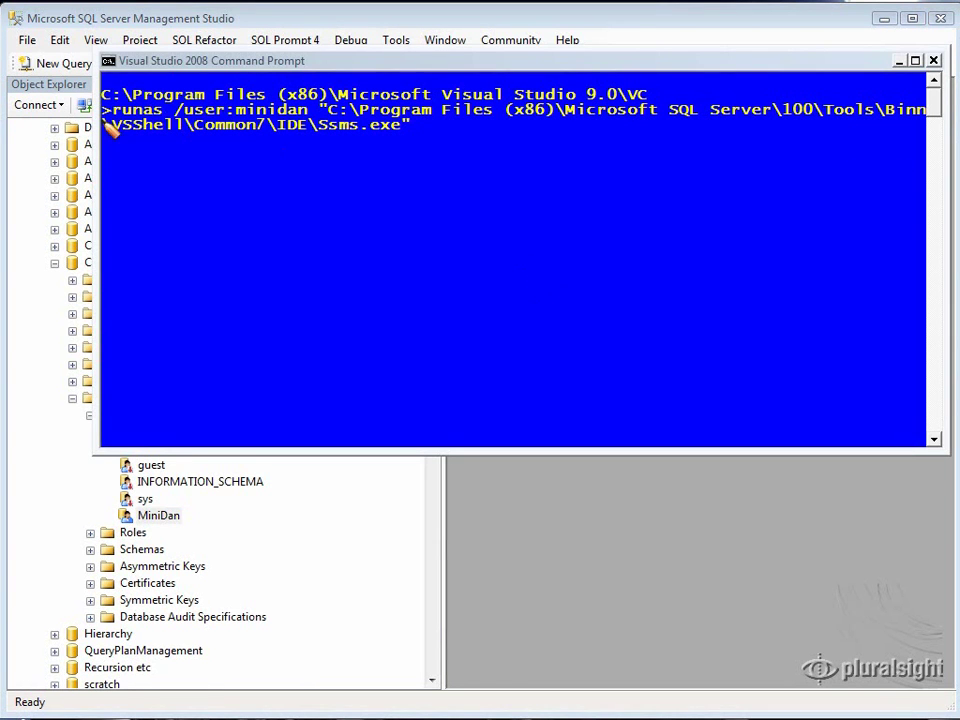
mouse_move(160, 96)
left_mouse_down()
mouse_move(104, 118)
mouse_move(118, 133)
left_mouse_up()
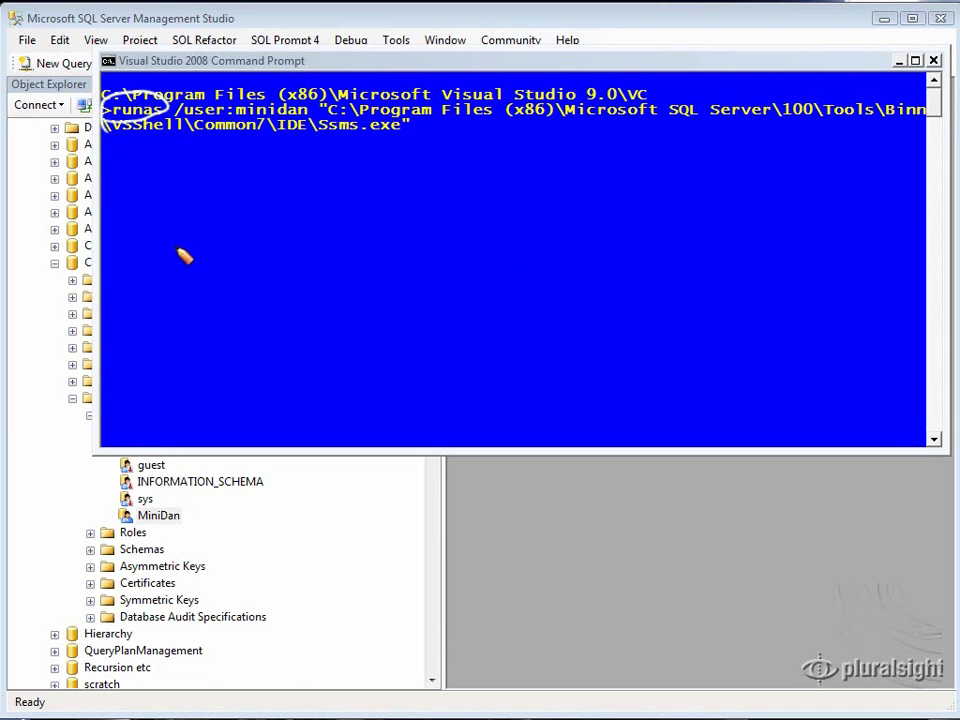
left_click_drag(318, 131, 400, 128)
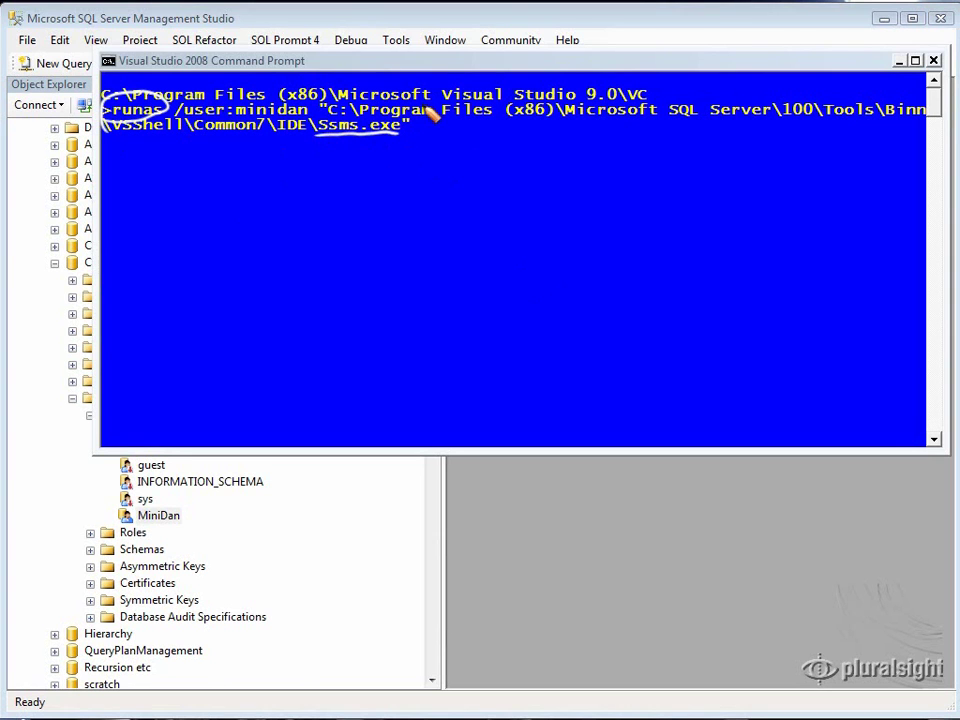
mouse_move(200, 95)
left_mouse_down()
mouse_move(185, 113)
mouse_move(308, 117)
mouse_move(280, 100)
mouse_move(180, 103)
left_mouse_up()
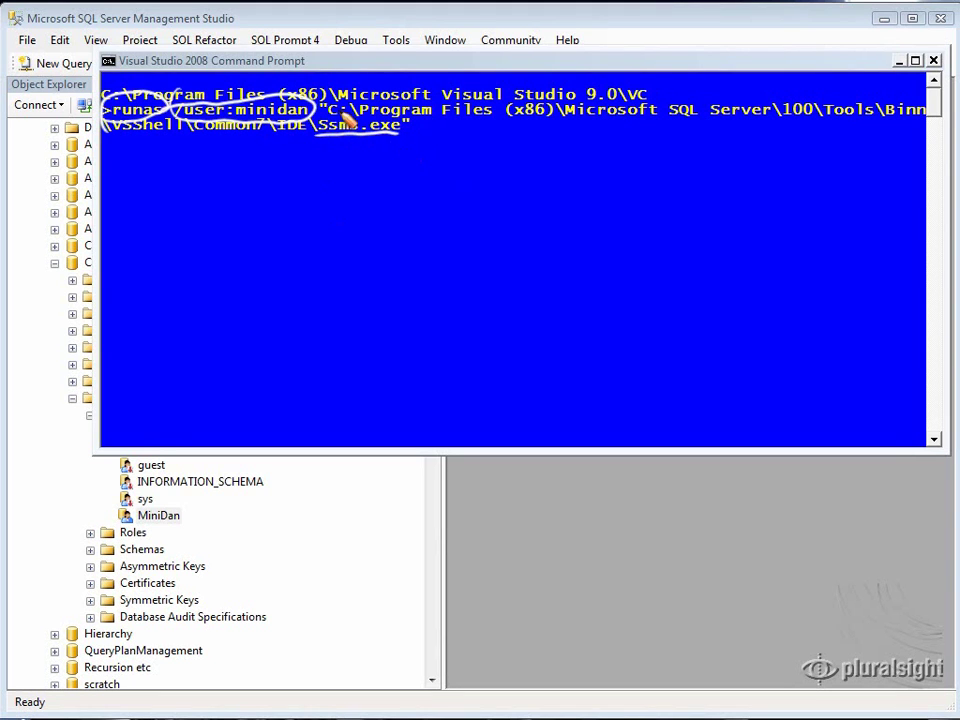
left_click_drag(320, 118, 920, 126)
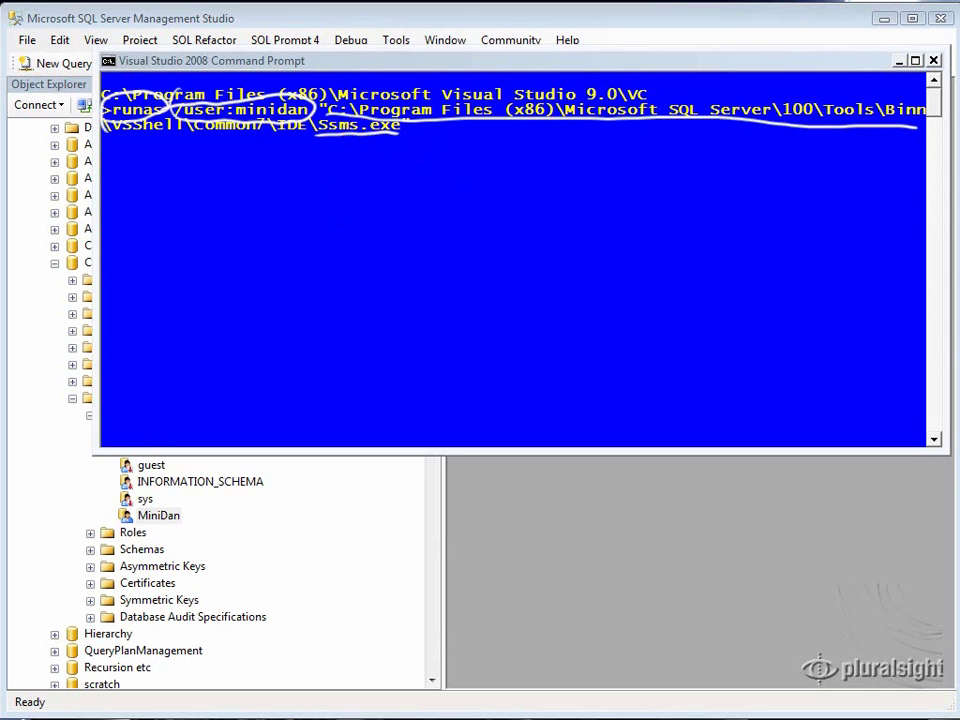
left_click_drag(102, 140, 398, 146)
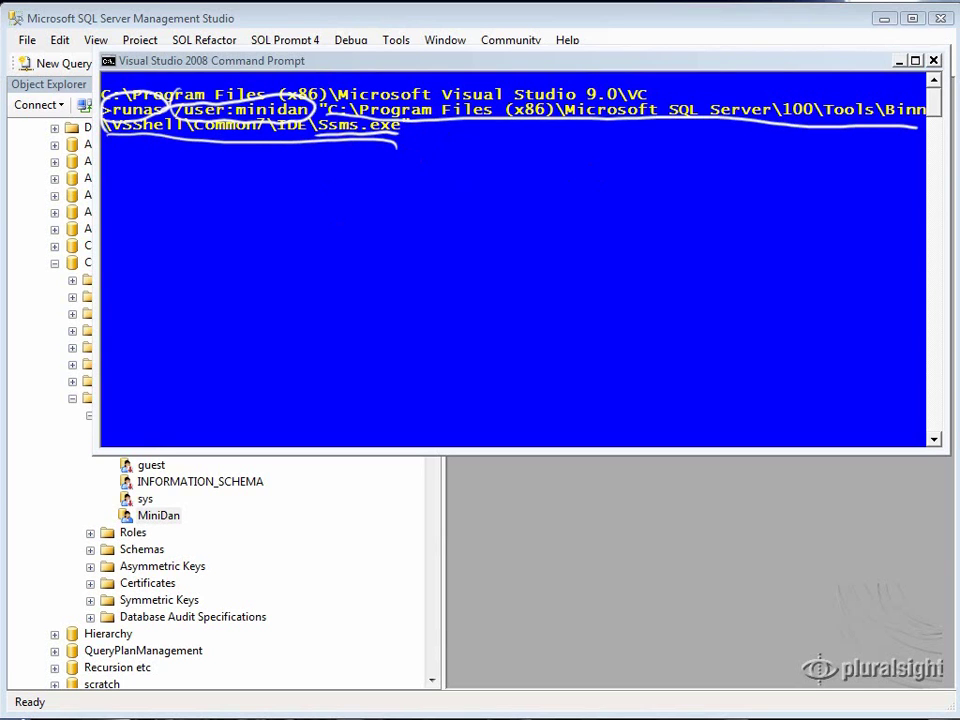
key("Escape")
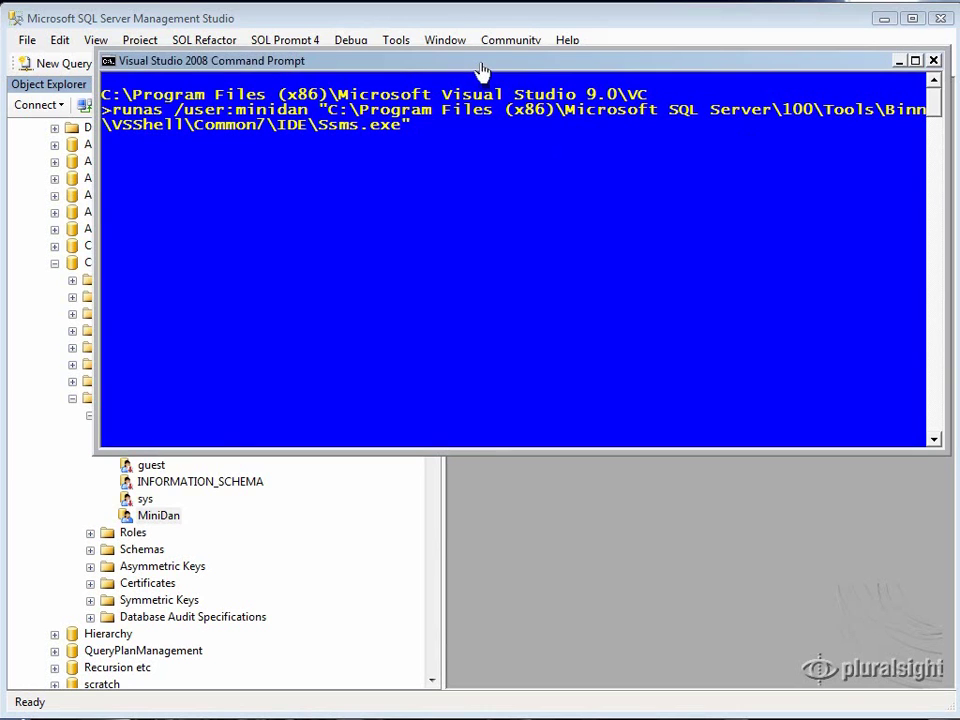
Run the runas command with the minidan account password, and connect the new Management Studio instance to DARKMATTER5 using Windows Authentication.
key("Return")
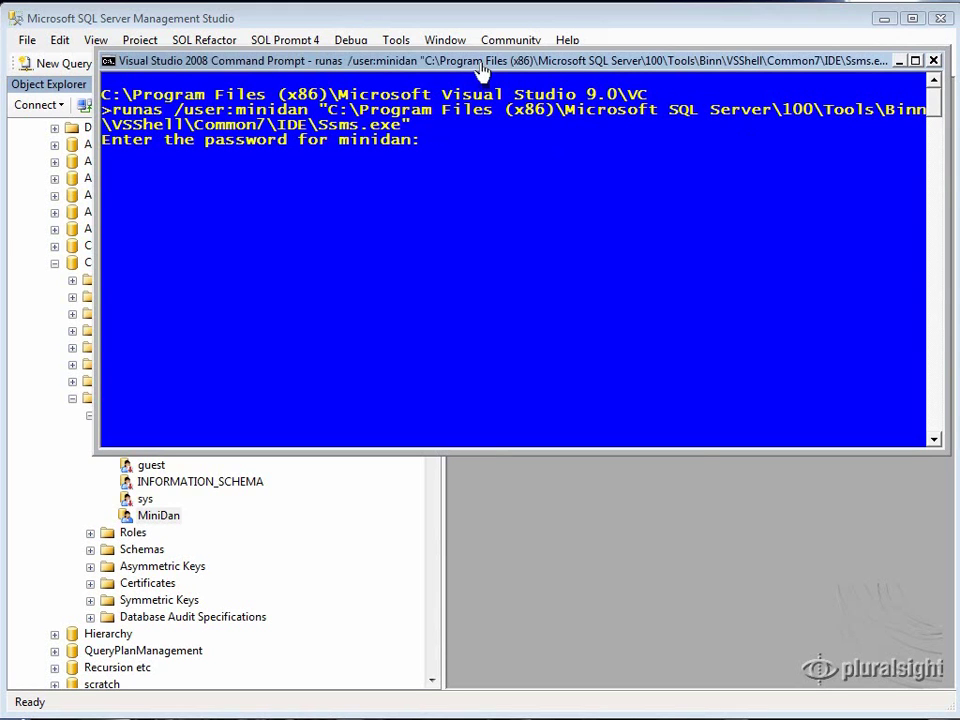
key("Return")
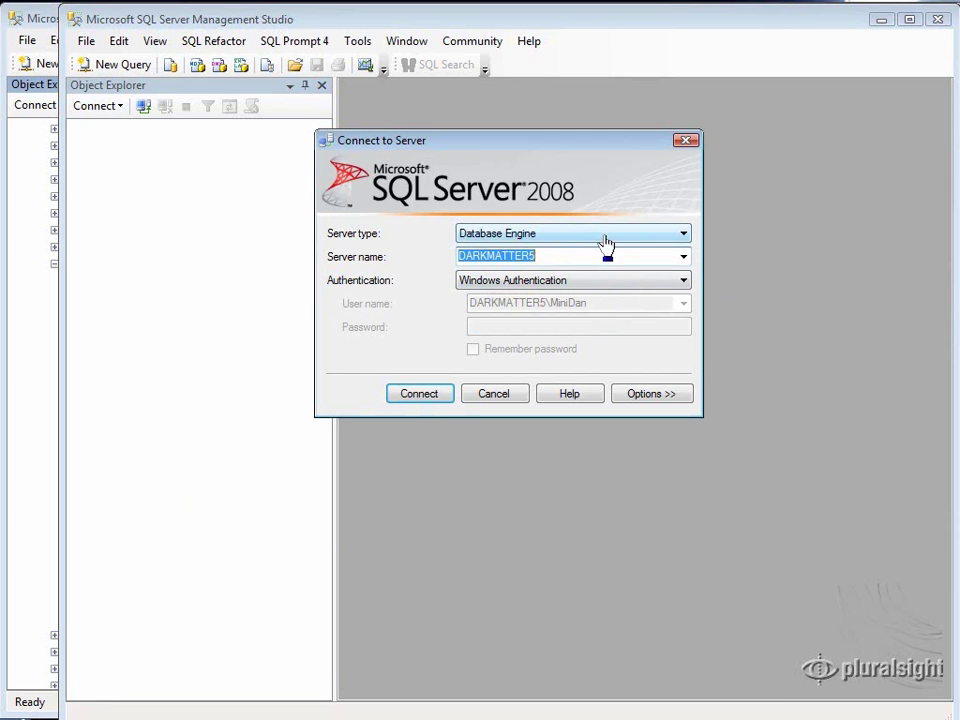
left_click(422, 400)
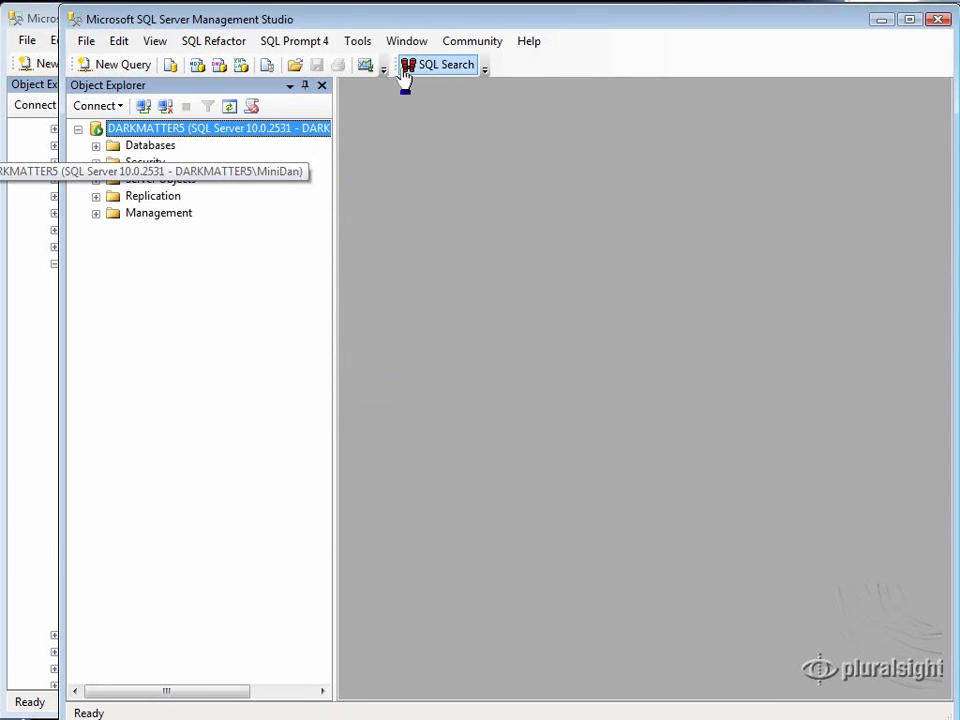
left_click_drag(632, 28, 601, 35)
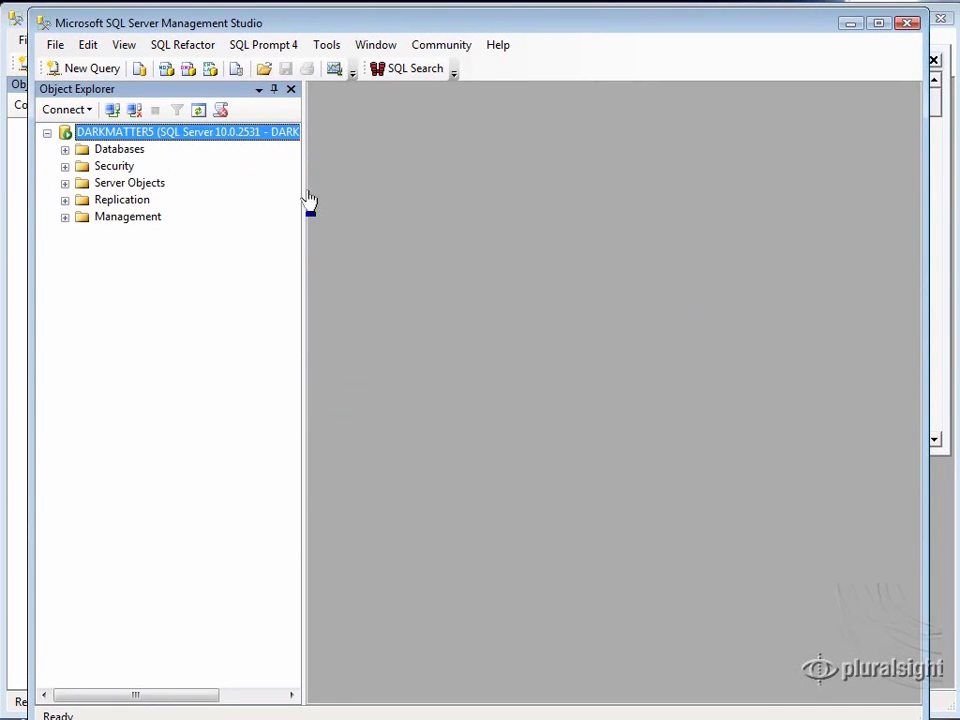
Browse to the CTERankingPartitioning tables as MiniDan, view the top 1000 rows of dbo.employees and close the query.
left_click(65, 149)
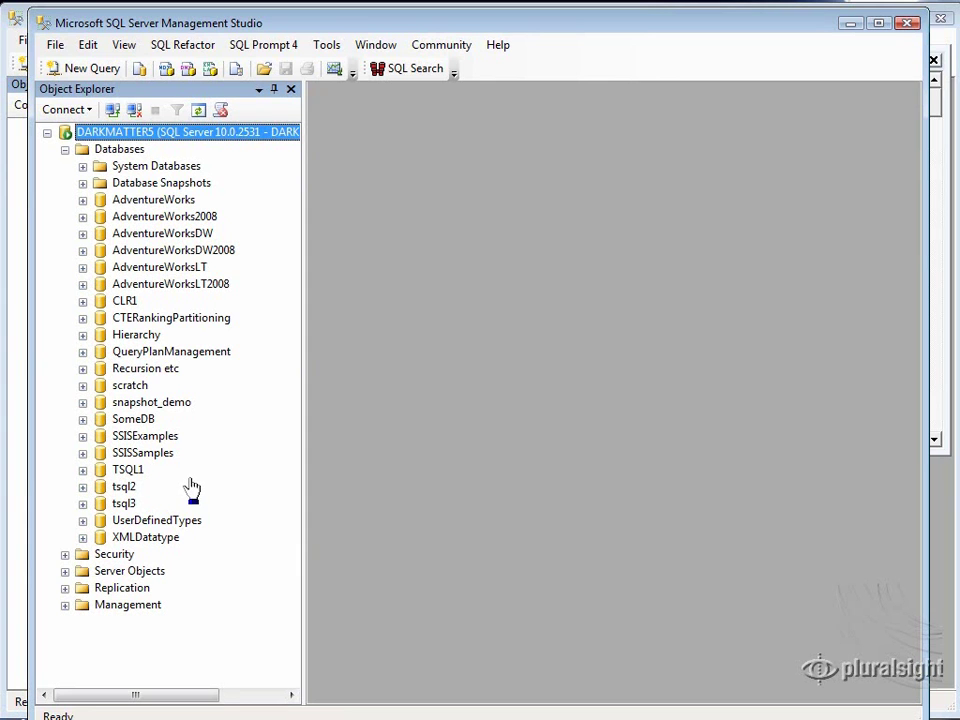
left_click(83, 318)
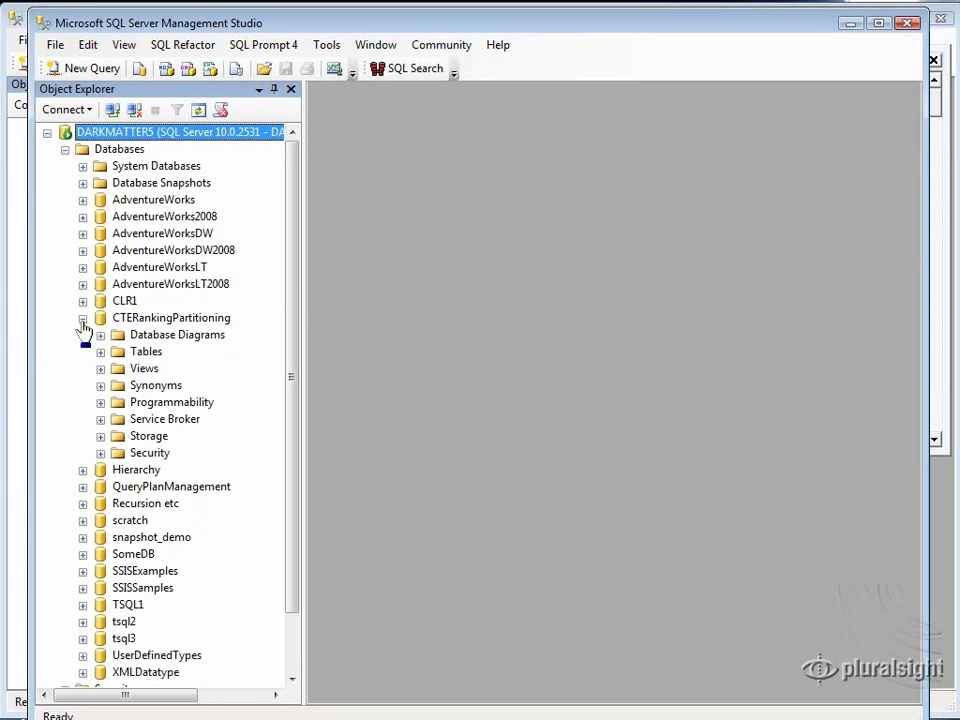
left_click(100, 352)
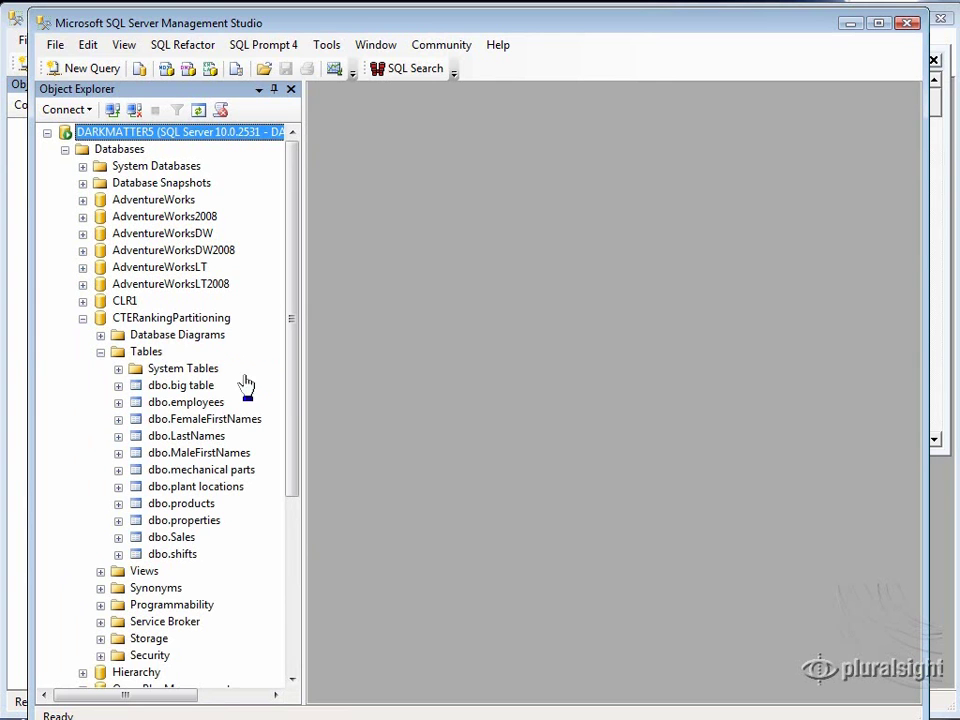
right_click(189, 406)
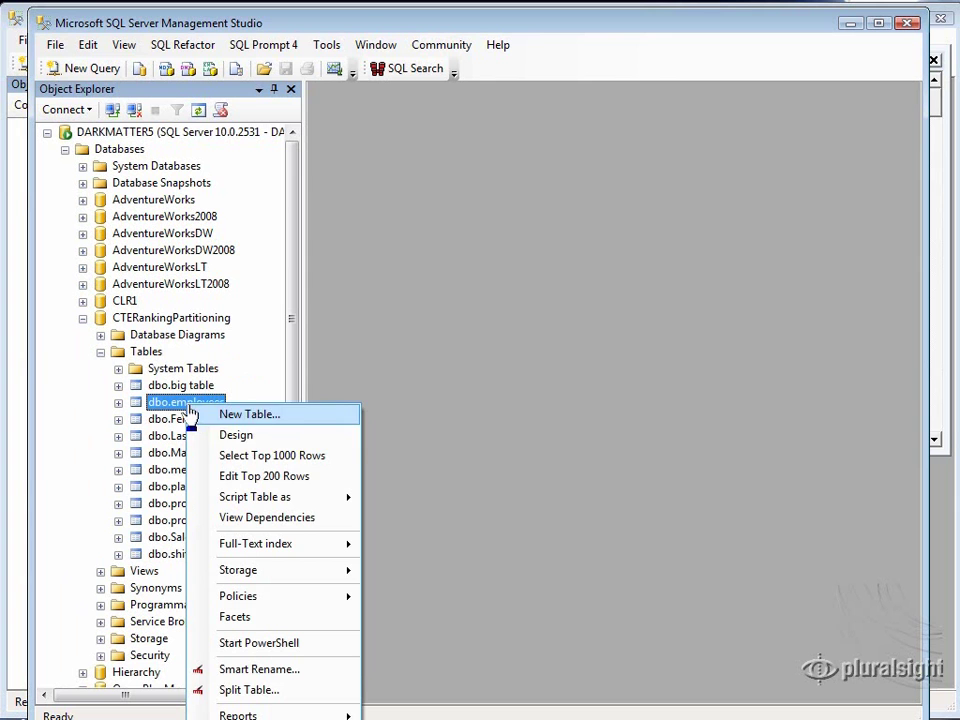
left_click(330, 456)
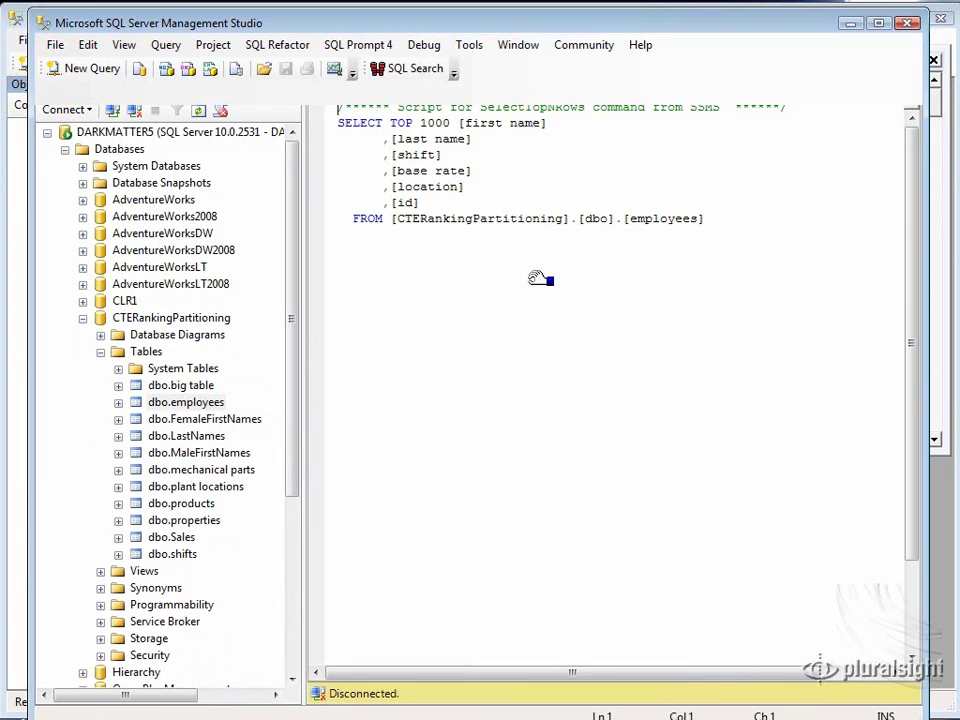
mouse_move(905, 468)
left_mouse_down()
mouse_move(910, 633)
mouse_move(907, 466)
left_mouse_up()
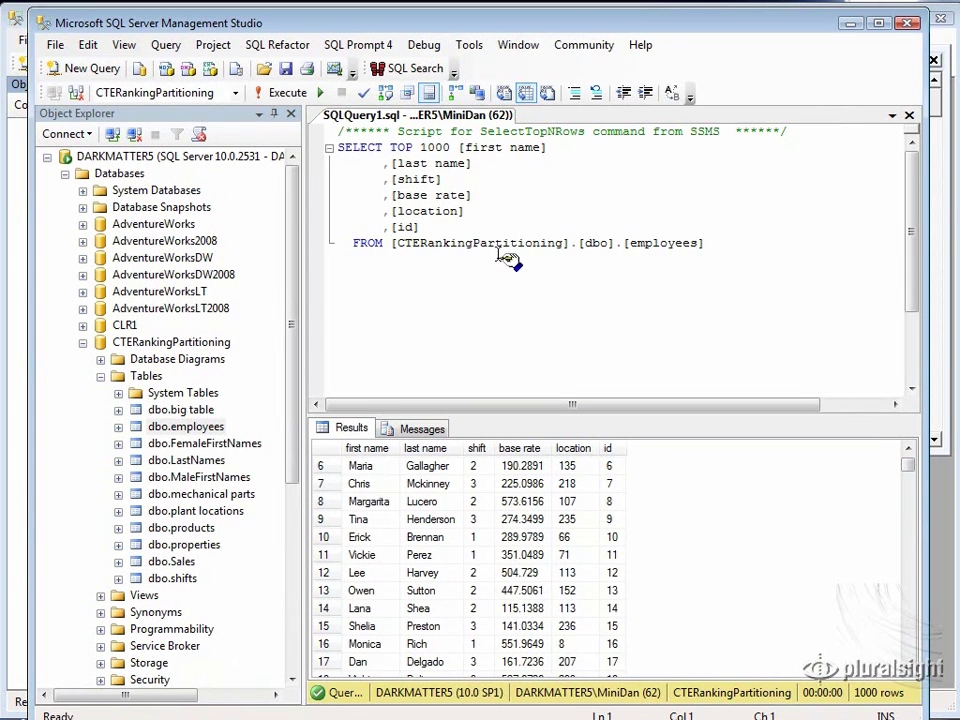
left_click(908, 118)
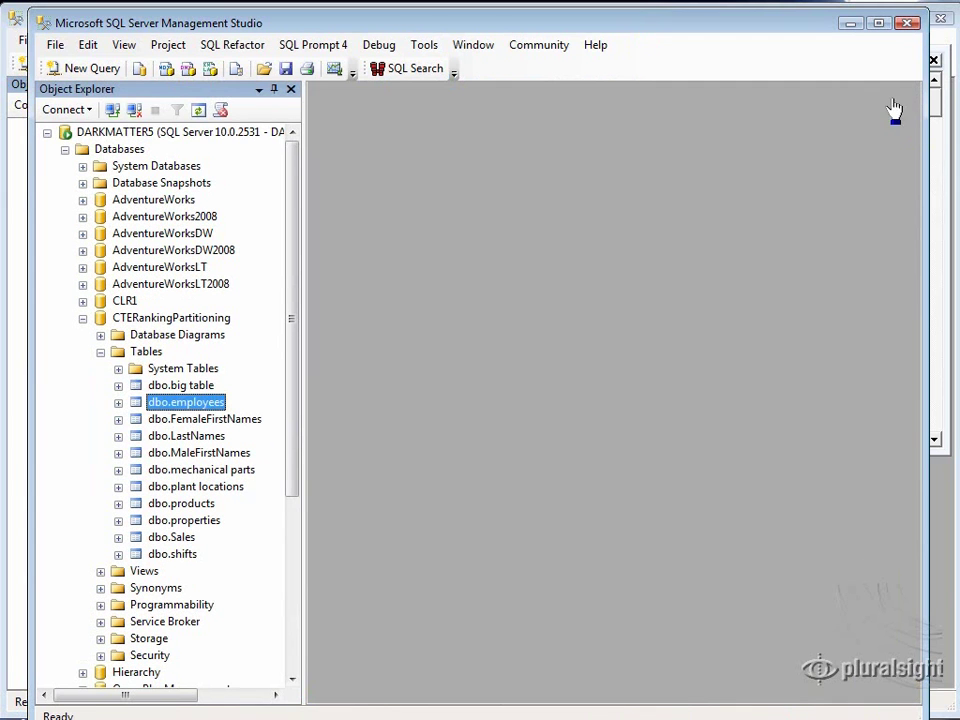
Try to set the shift of the first row in dbo.employees to 2, discard the edit and close the table.
right_click(184, 403)
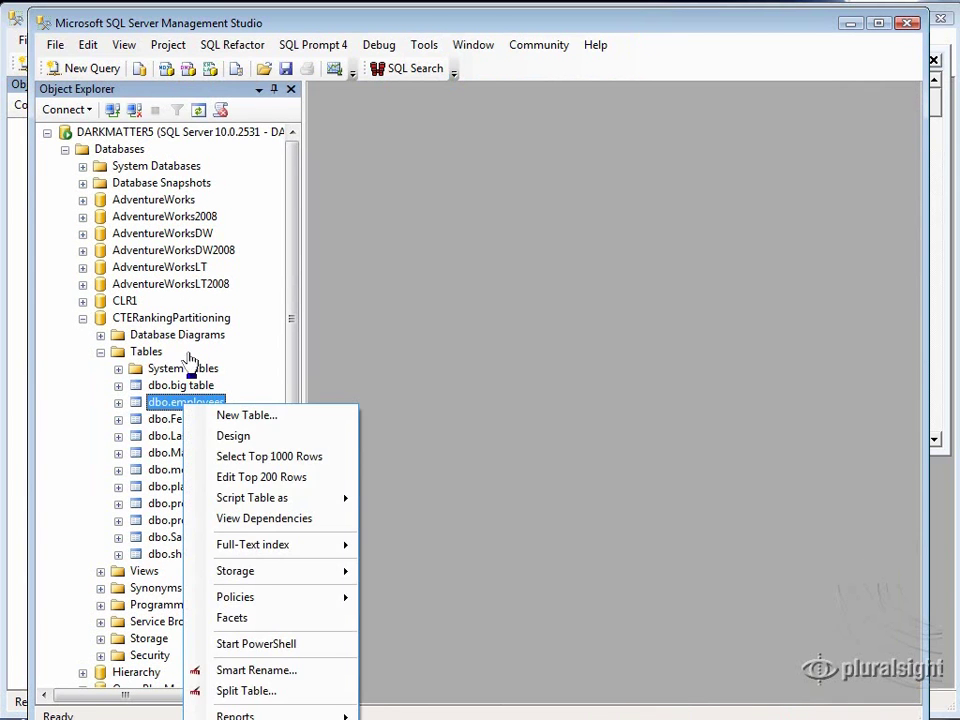
left_click(301, 478)
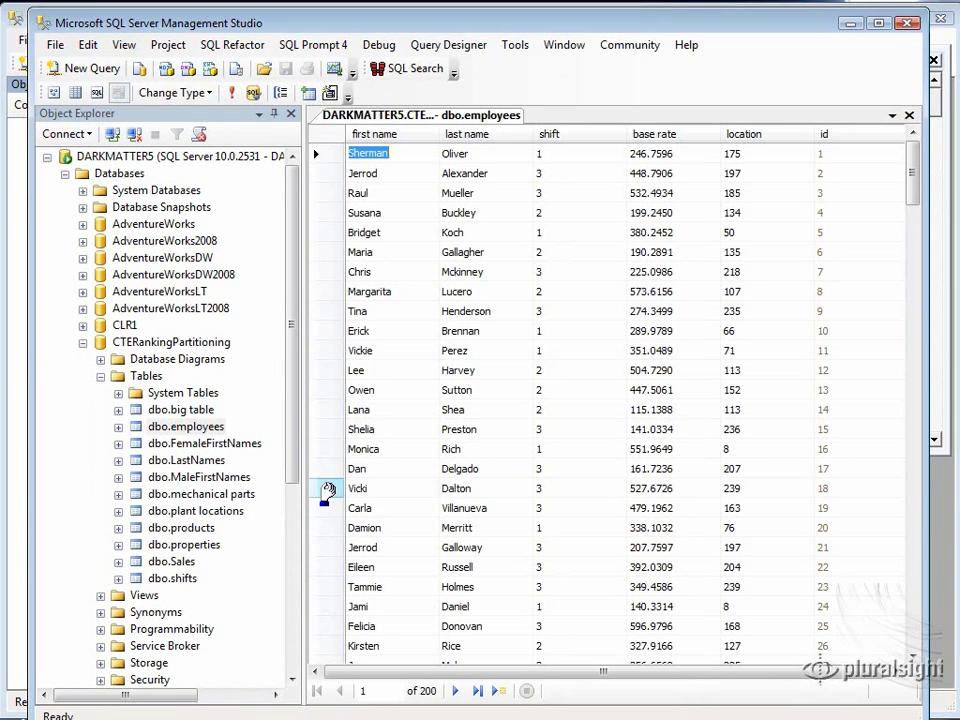
left_click(558, 154)
type("2")
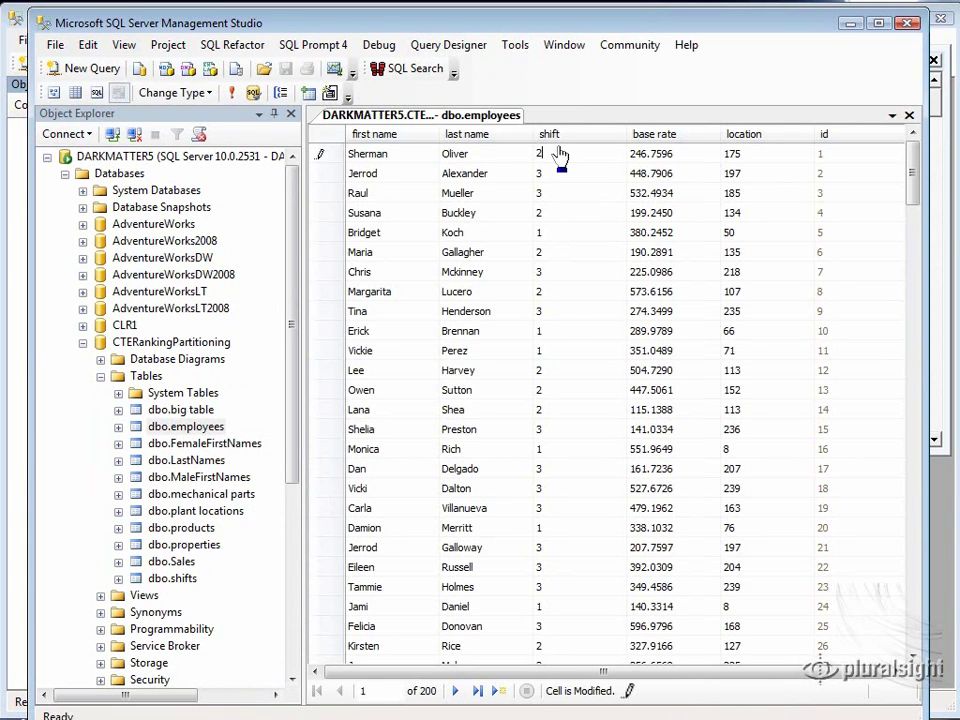
left_click(326, 178)
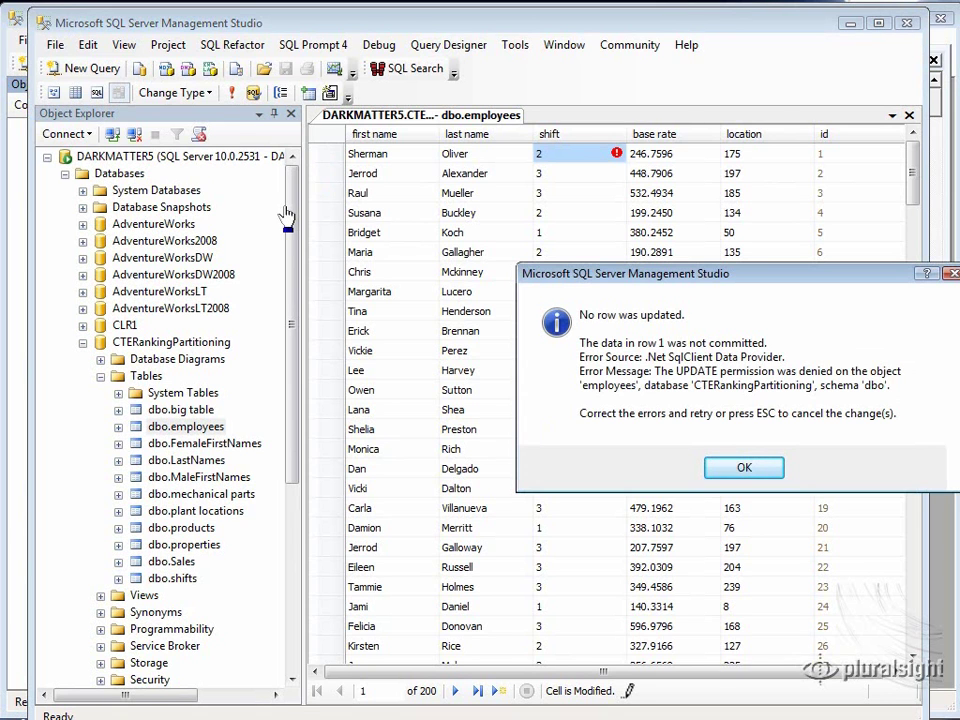
left_click(743, 467)
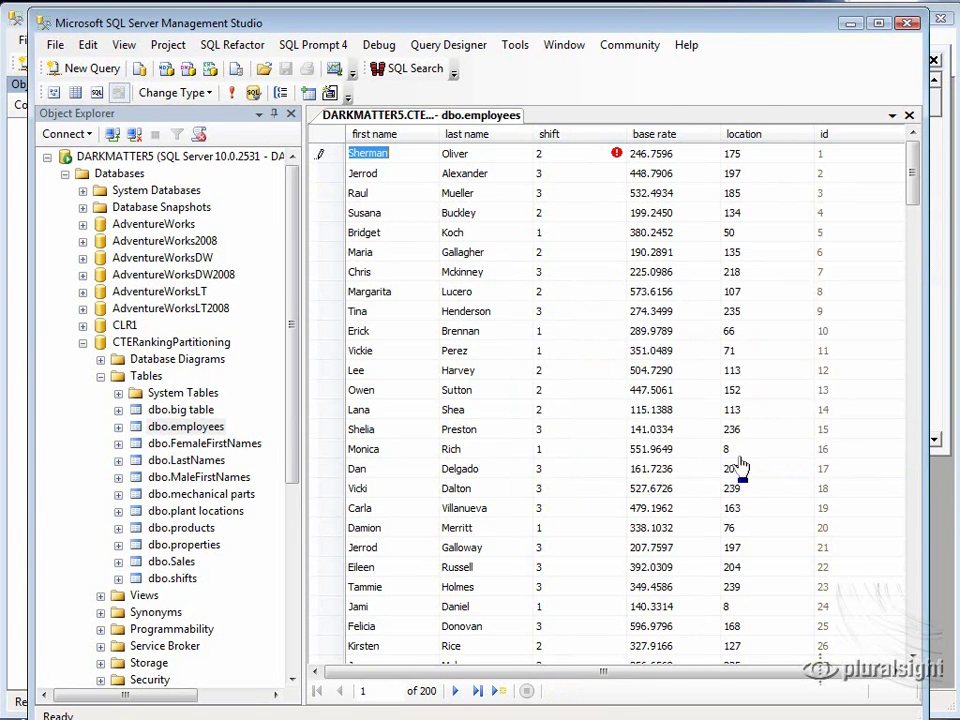
right_click(330, 154)
left_click(307, 298)
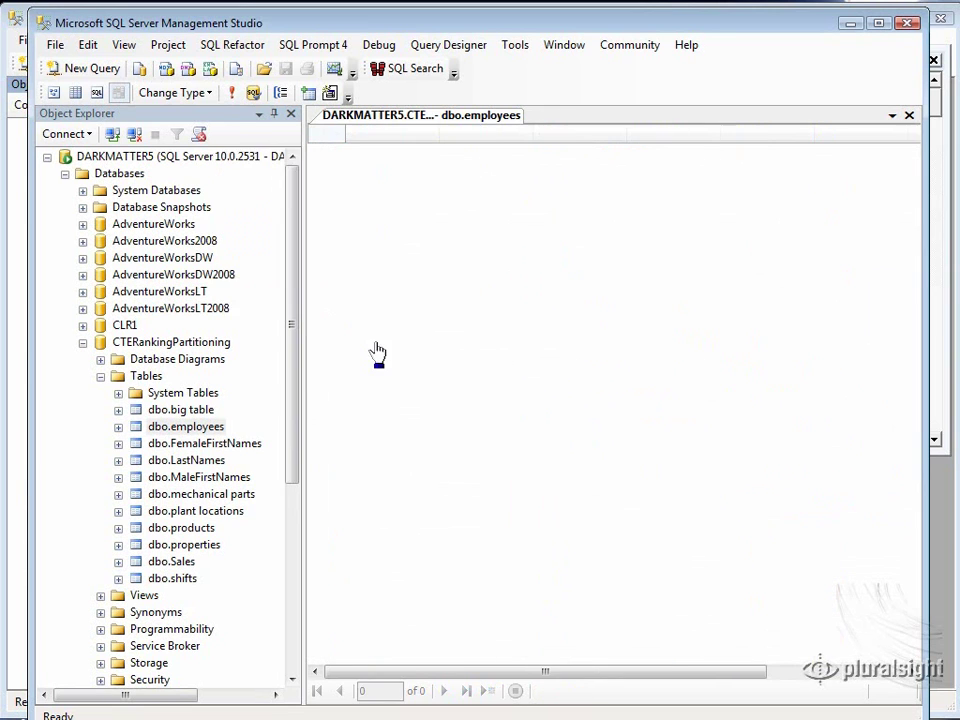
left_click(908, 116)
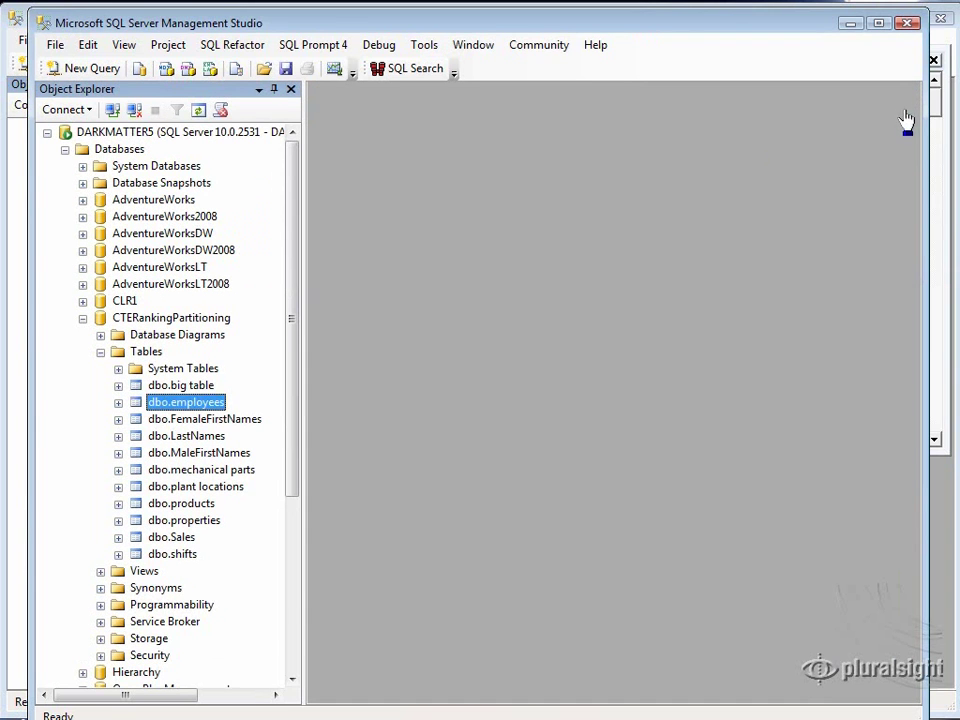
Collapse the CTERankingPartitioning tables and try to expand the CLR1 database as MiniDan.
left_click(100, 351)
left_click(82, 301)
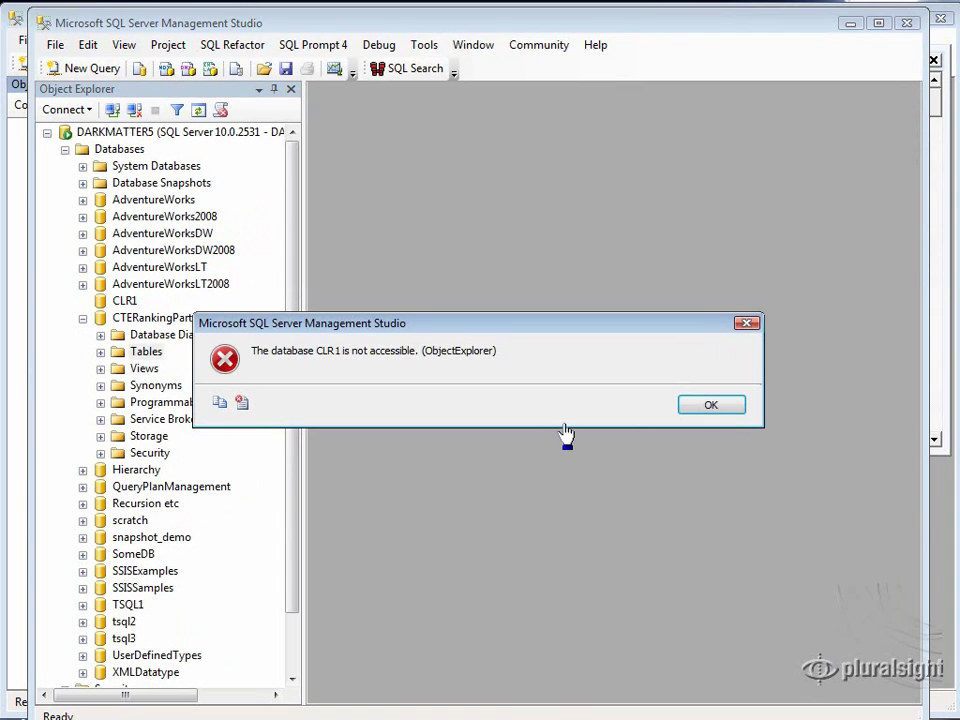
left_click(710, 408)
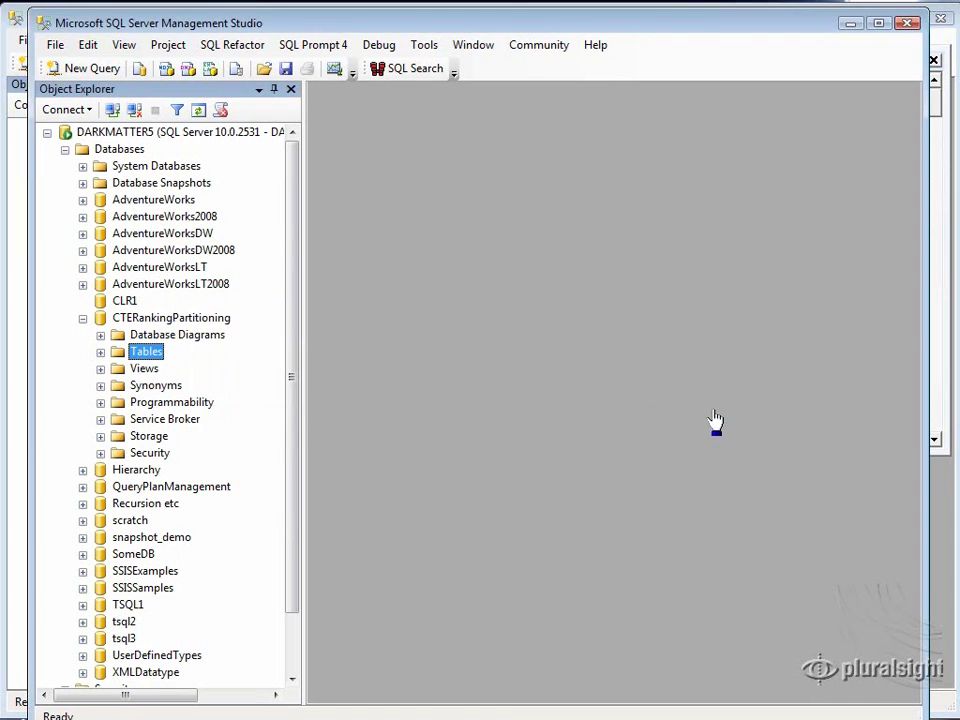
Inspect the server-level Security folder as MiniDan, opening and cancelling the new login form and expanding the list of logins.
left_click_drag(294, 506, 283, 613)
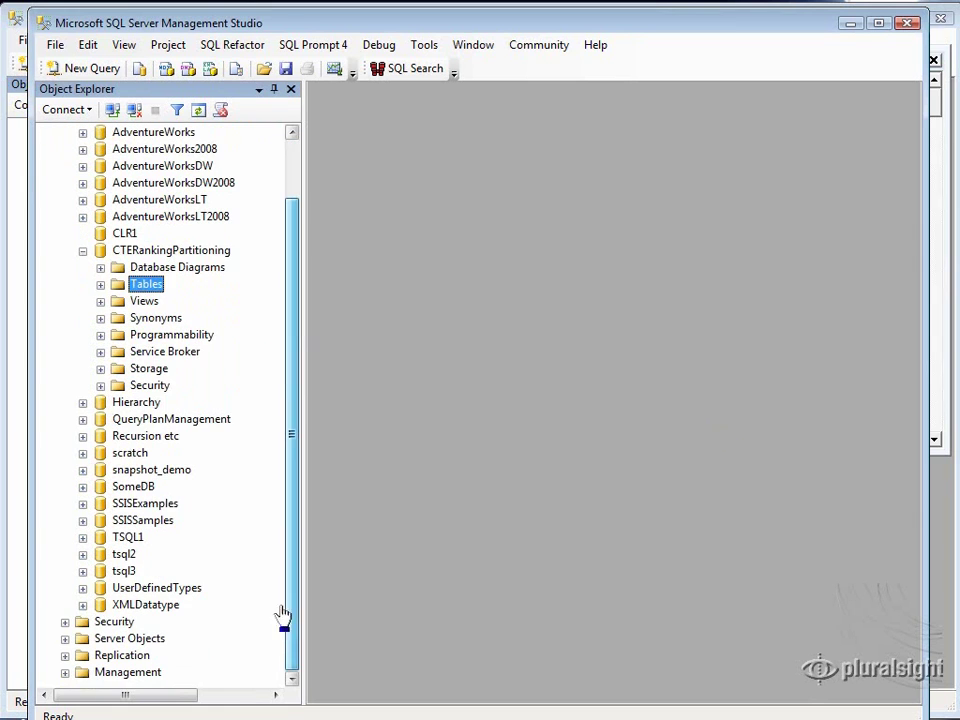
left_click(65, 621)
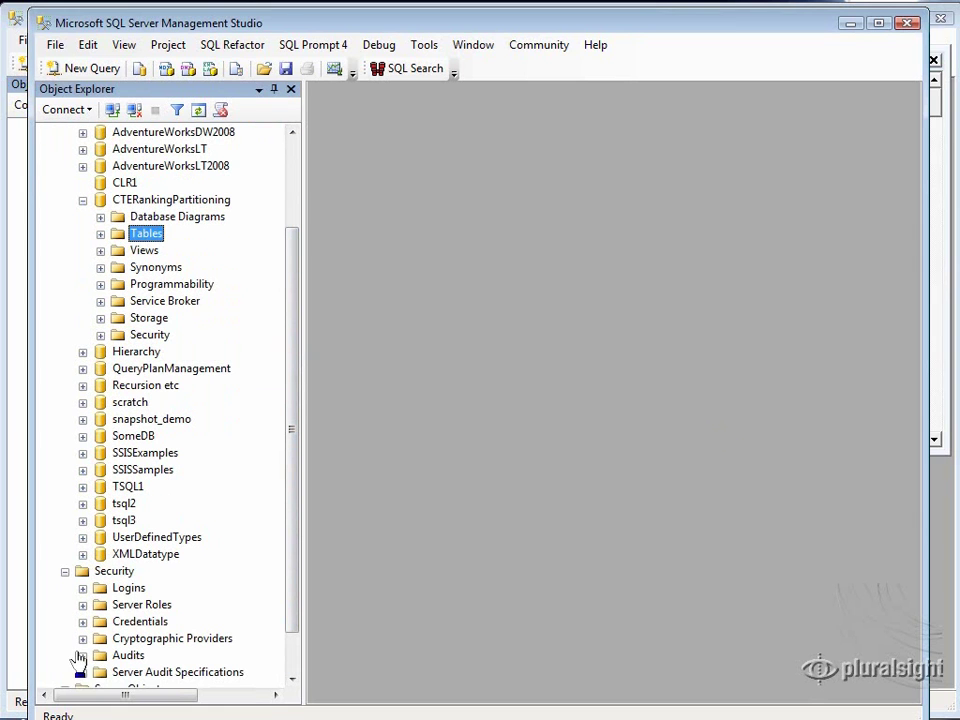
right_click(124, 592)
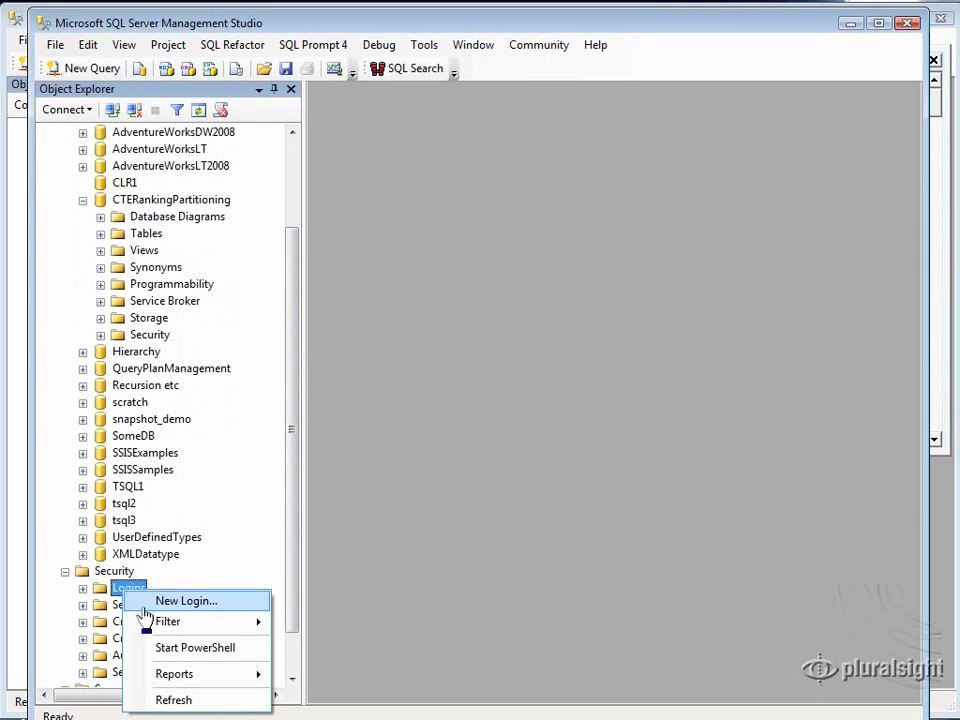
left_click(205, 606)
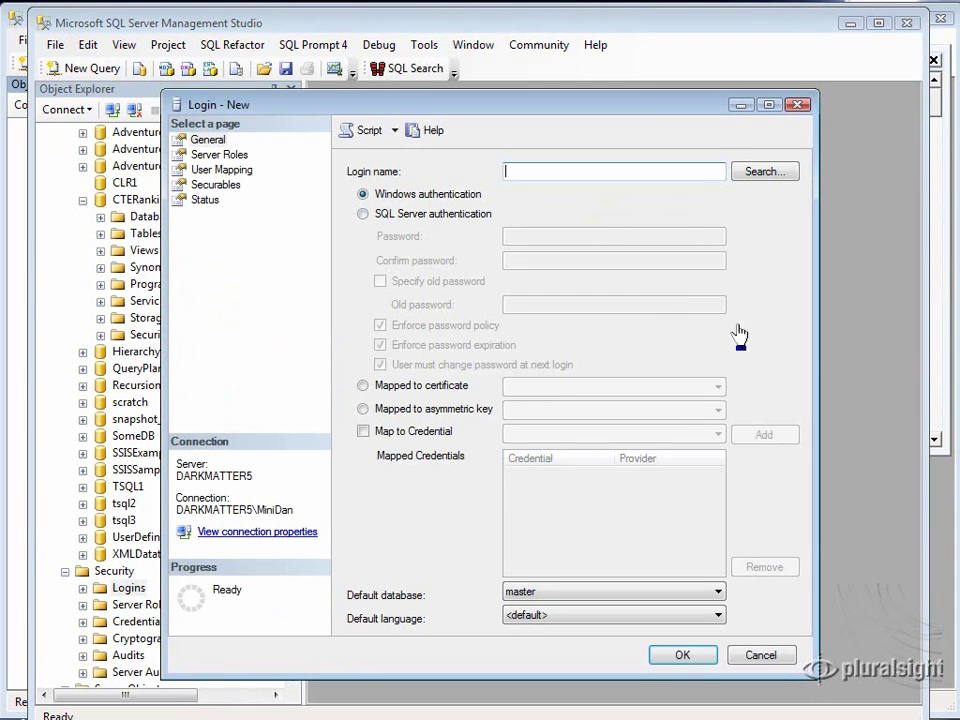
left_click(772, 664)
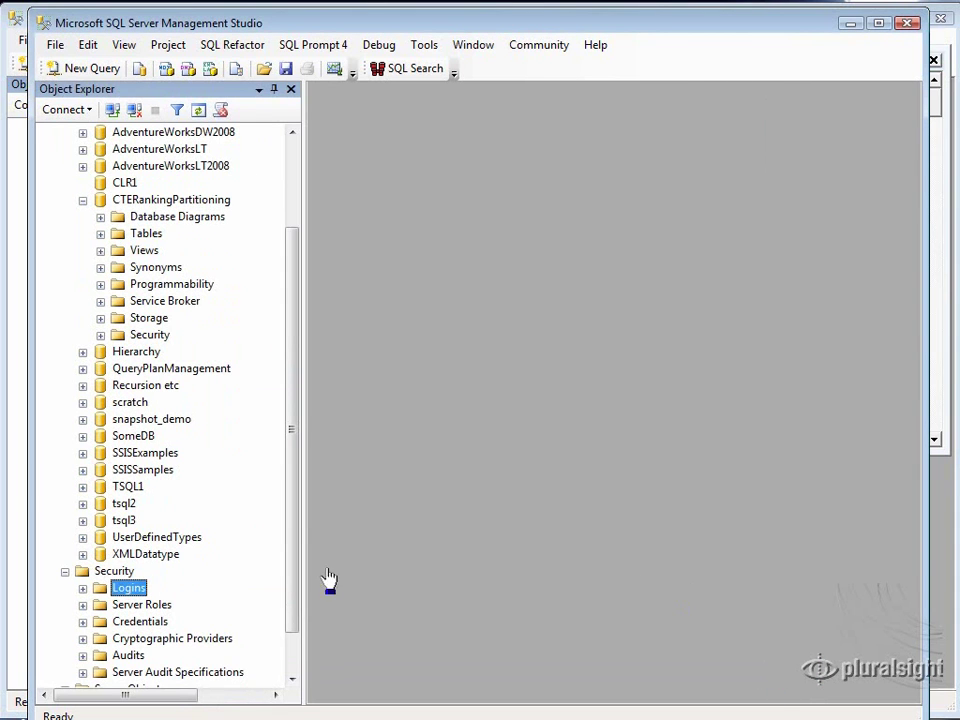
left_click(83, 588)
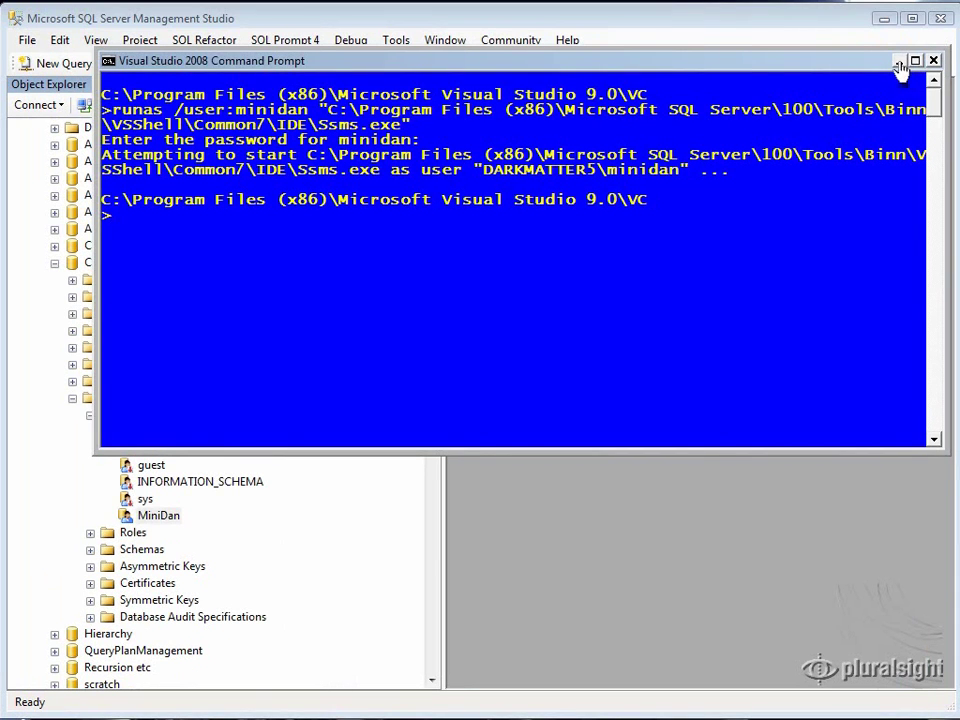
Dismiss the command prompt window and collapse the Security folder of CTERankingPartitioning in the admin session.
left_click(933, 61)
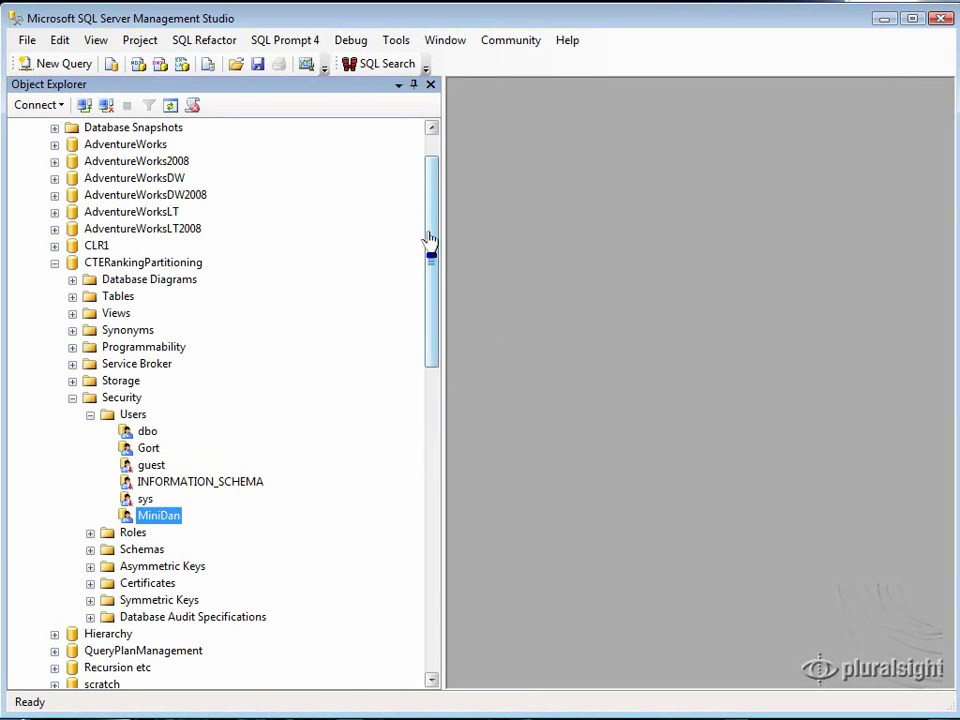
left_click(72, 397)
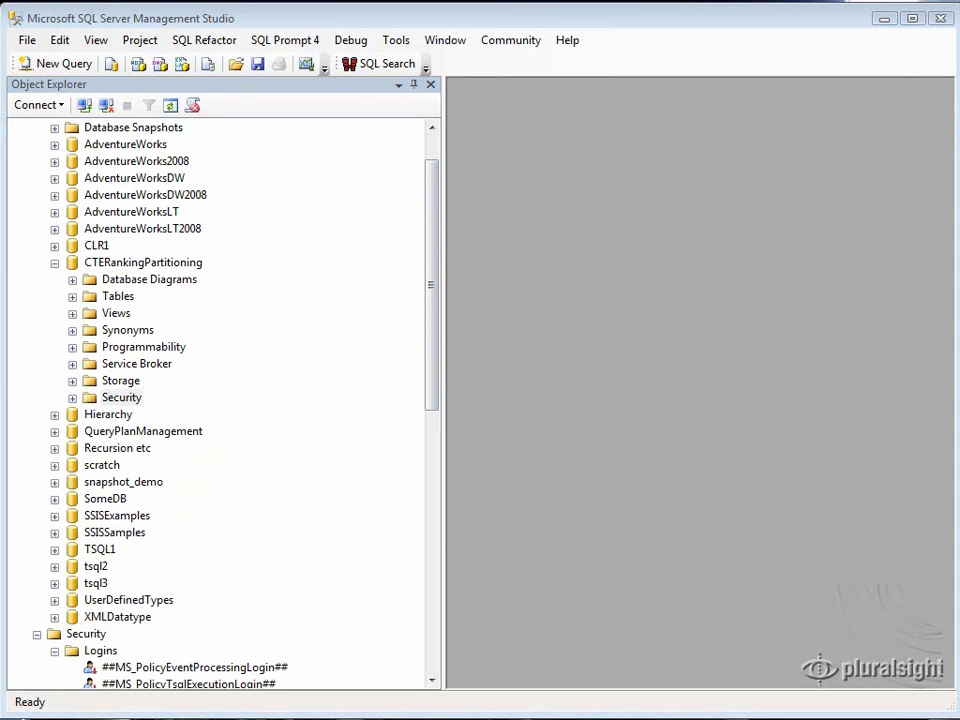
left_click_drag(431, 242, 426, 189)
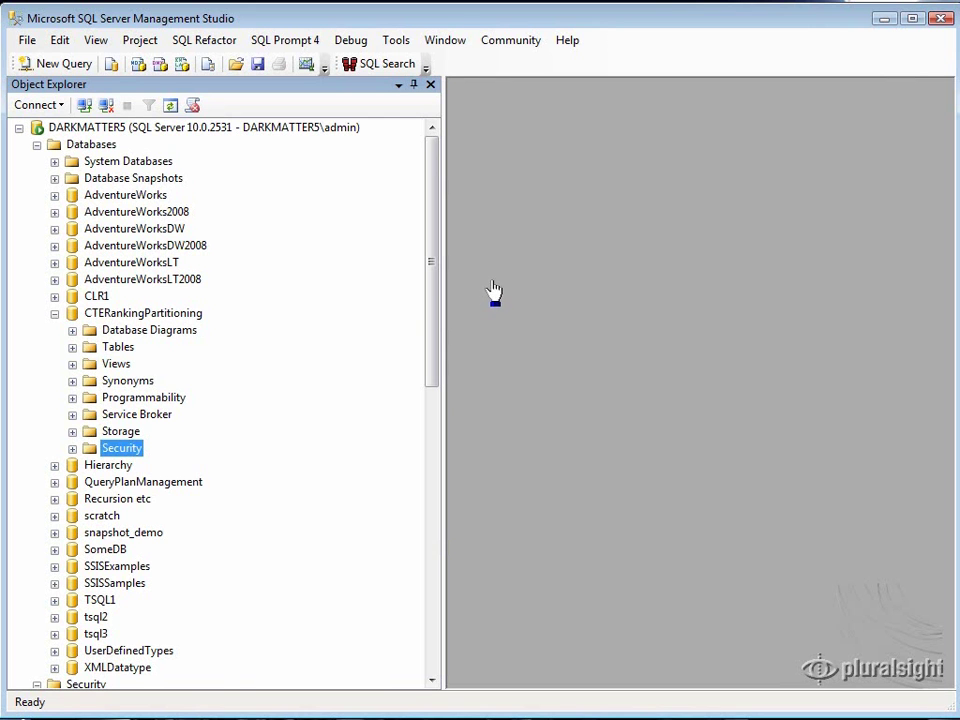
left_click_drag(439, 264, 435, 317)
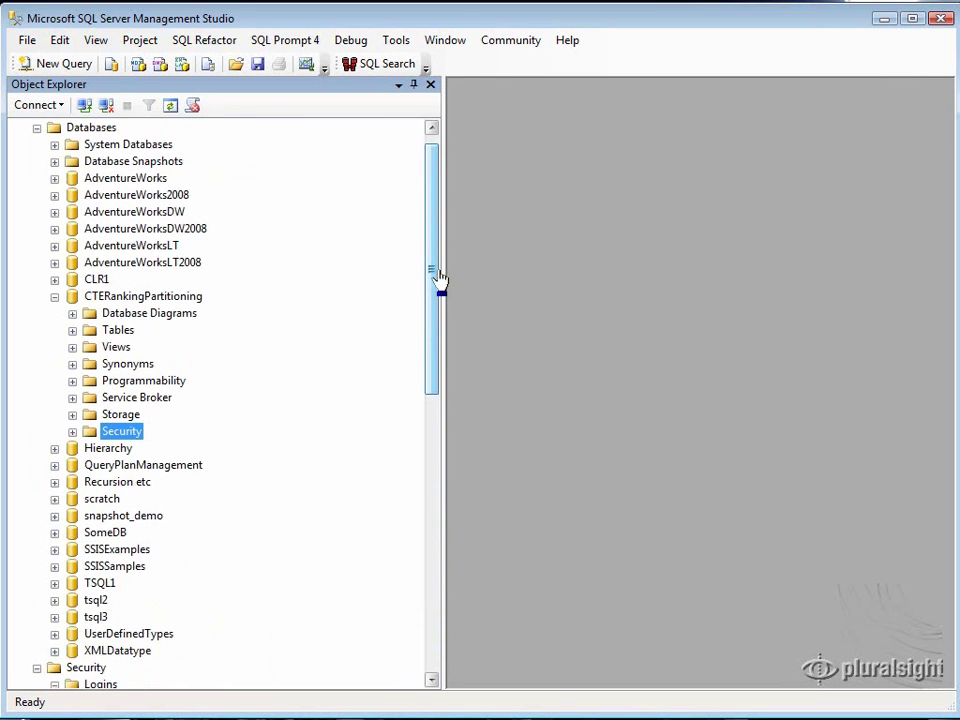